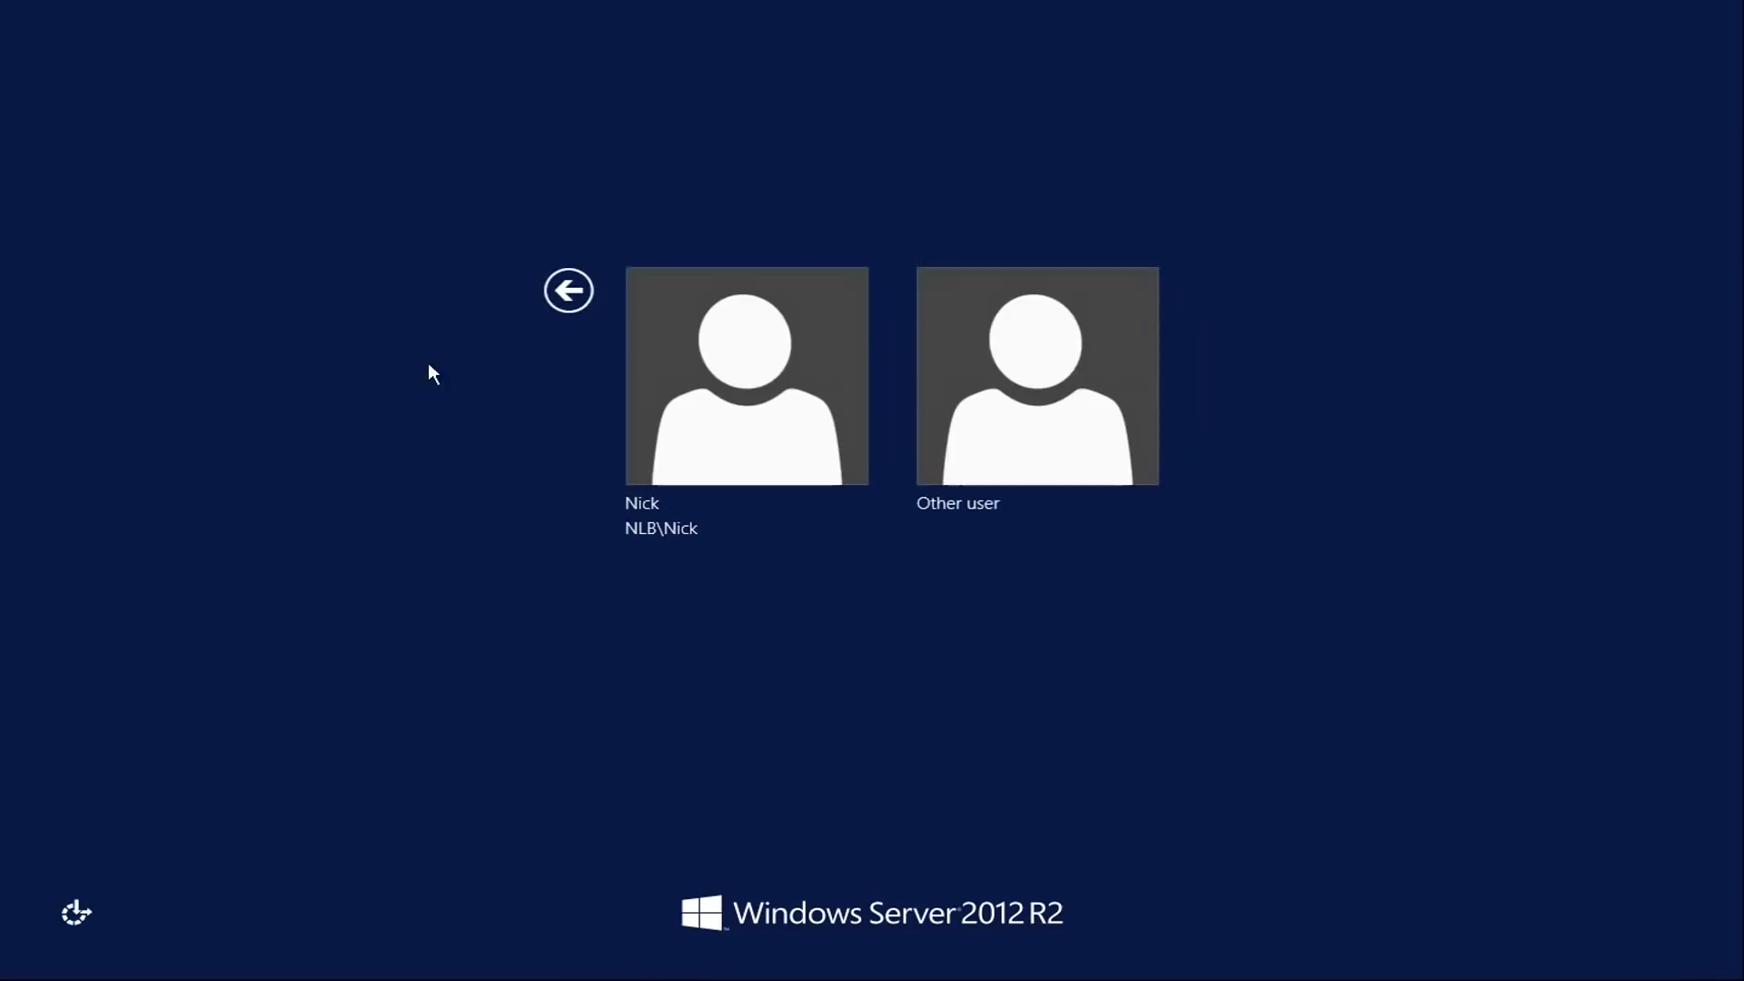
# - Sign in to the domain user's account with its password and open Server Manager's Manage menu
pyautogui.click(763, 421)
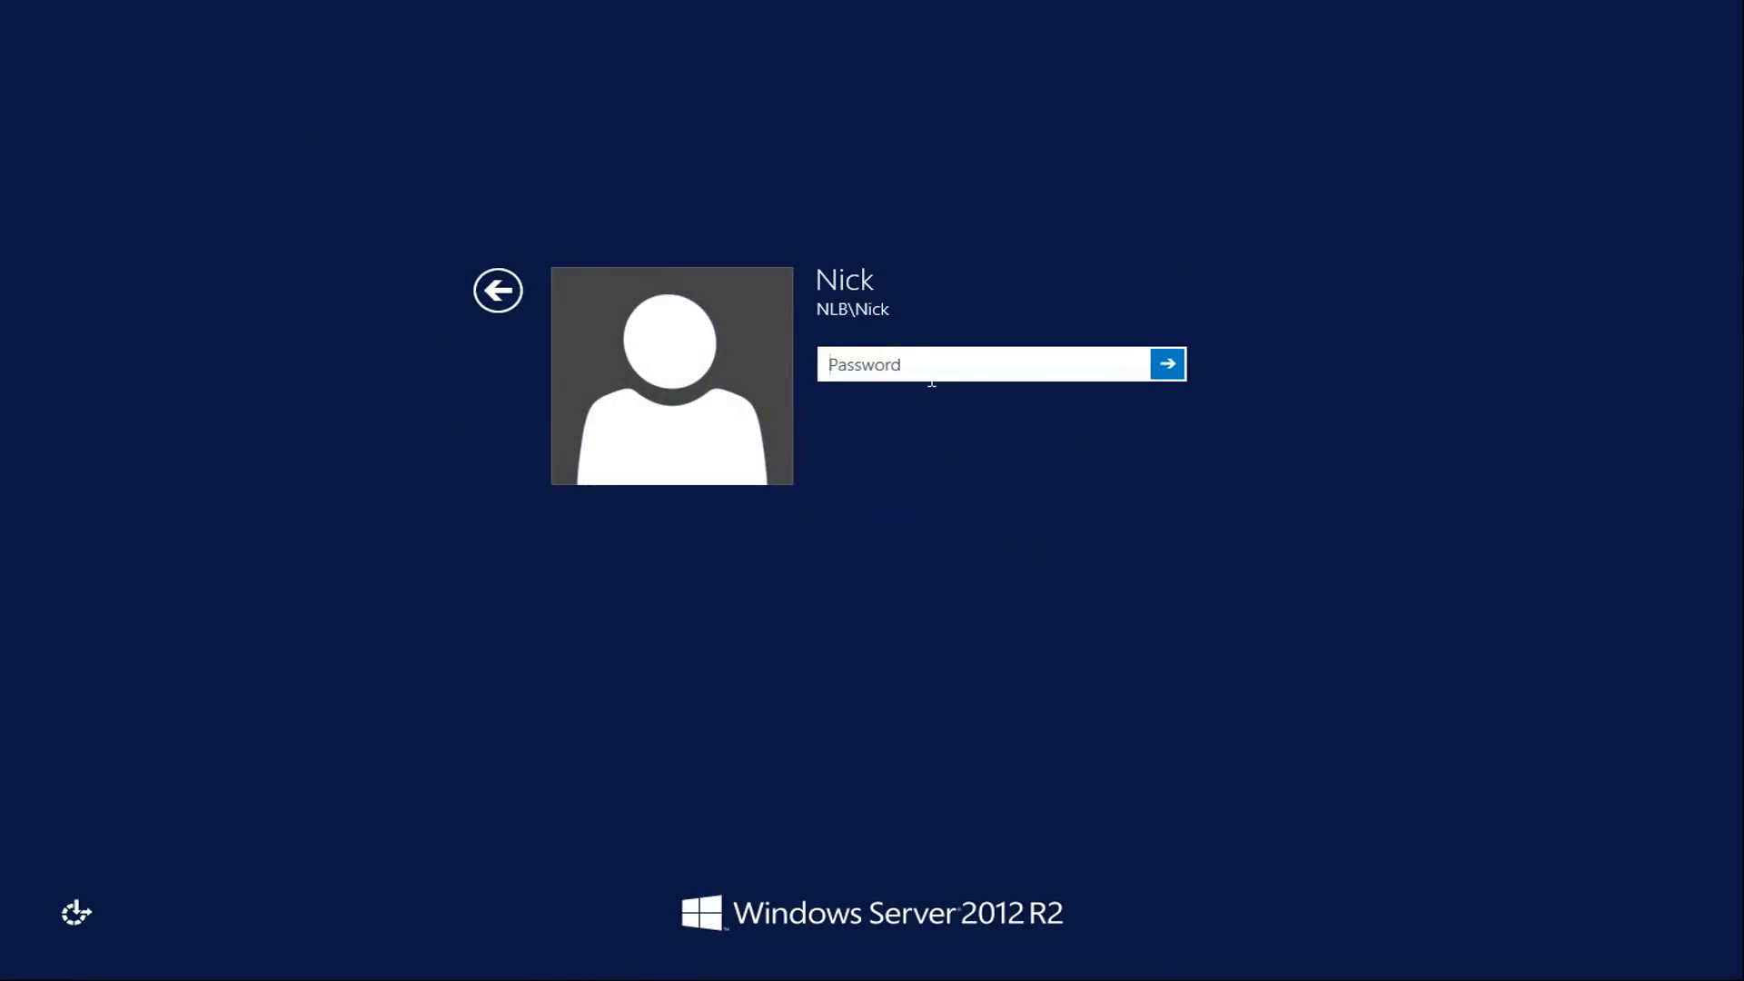
pyautogui.write('**********')
pyautogui.press('Return')
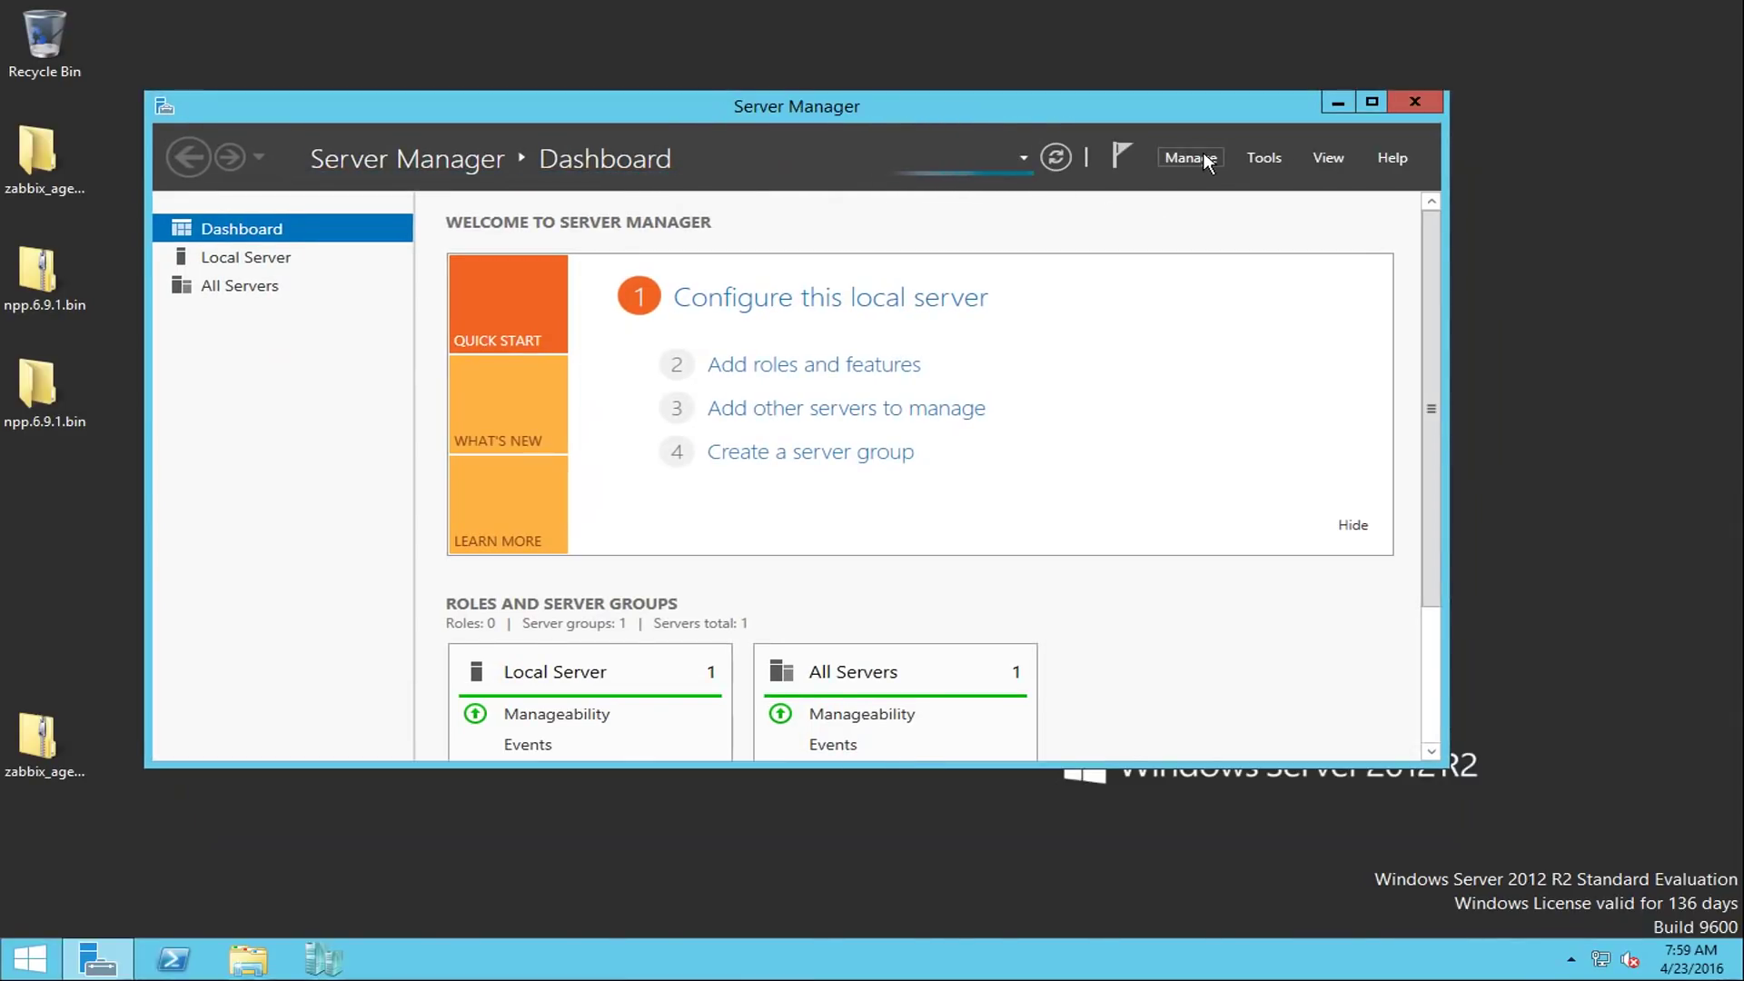
pyautogui.click(1204, 158)
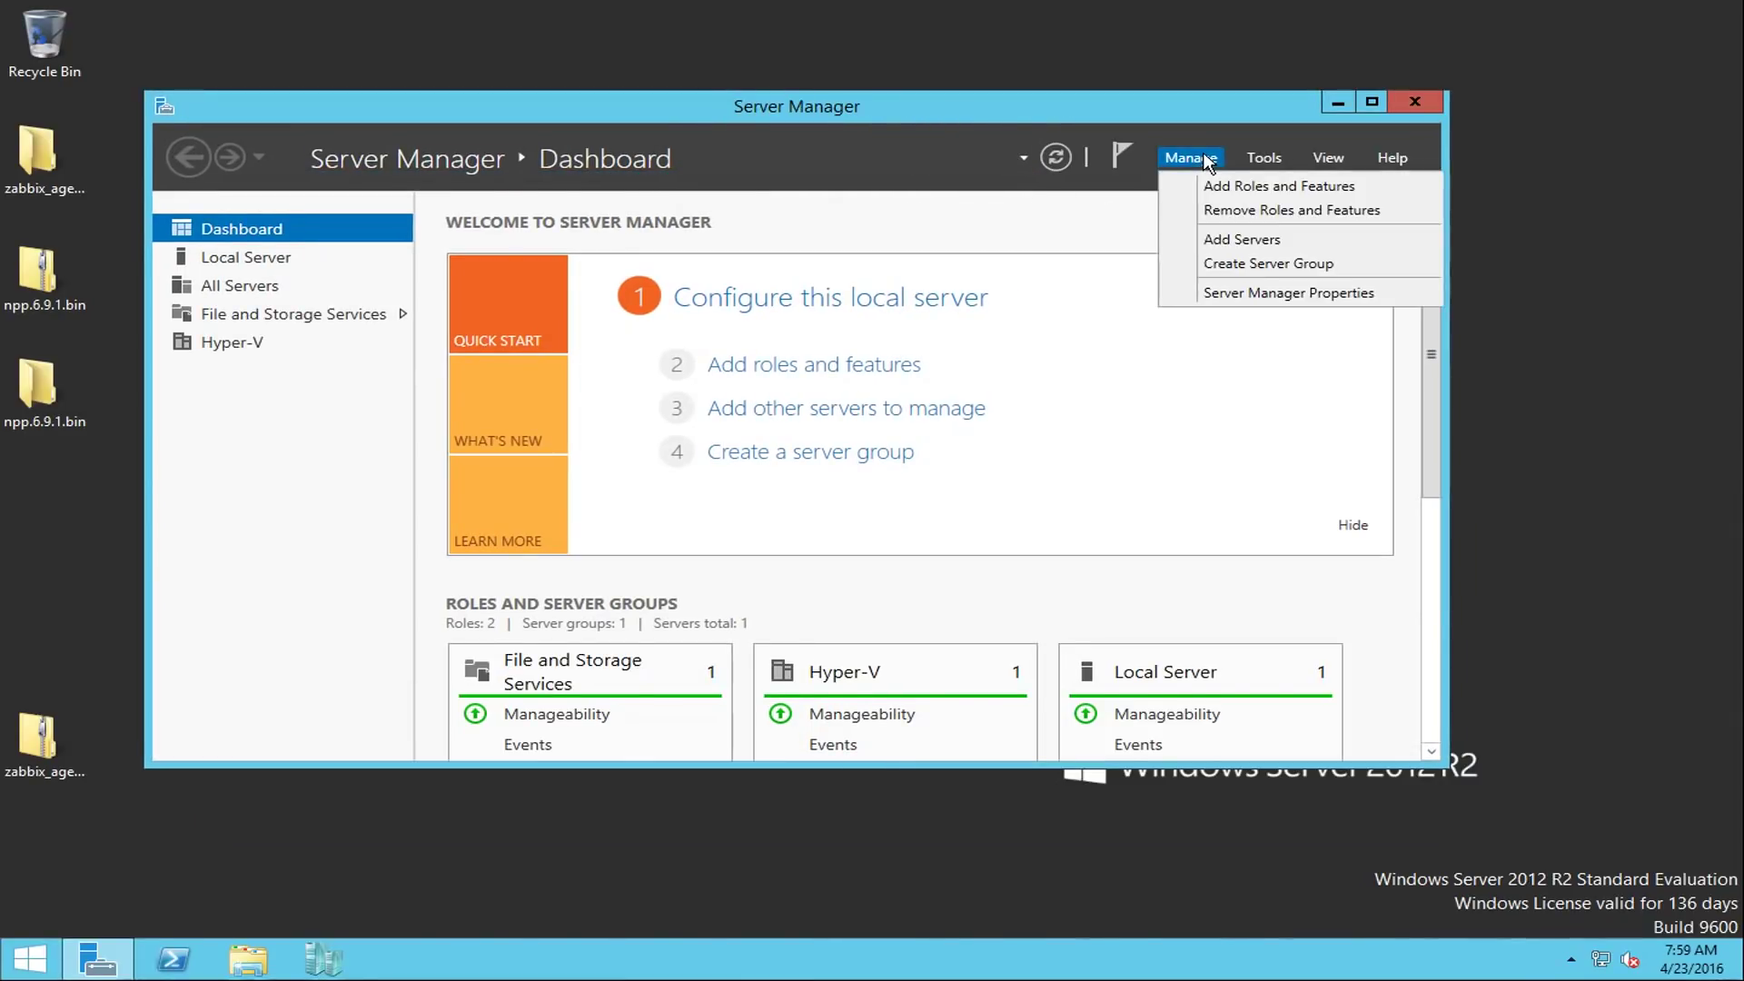
# - Run Add Roles and Features on the local server, tick .NET Framework 3.5 Features, and reach Confirmation
pyautogui.click(1213, 185)
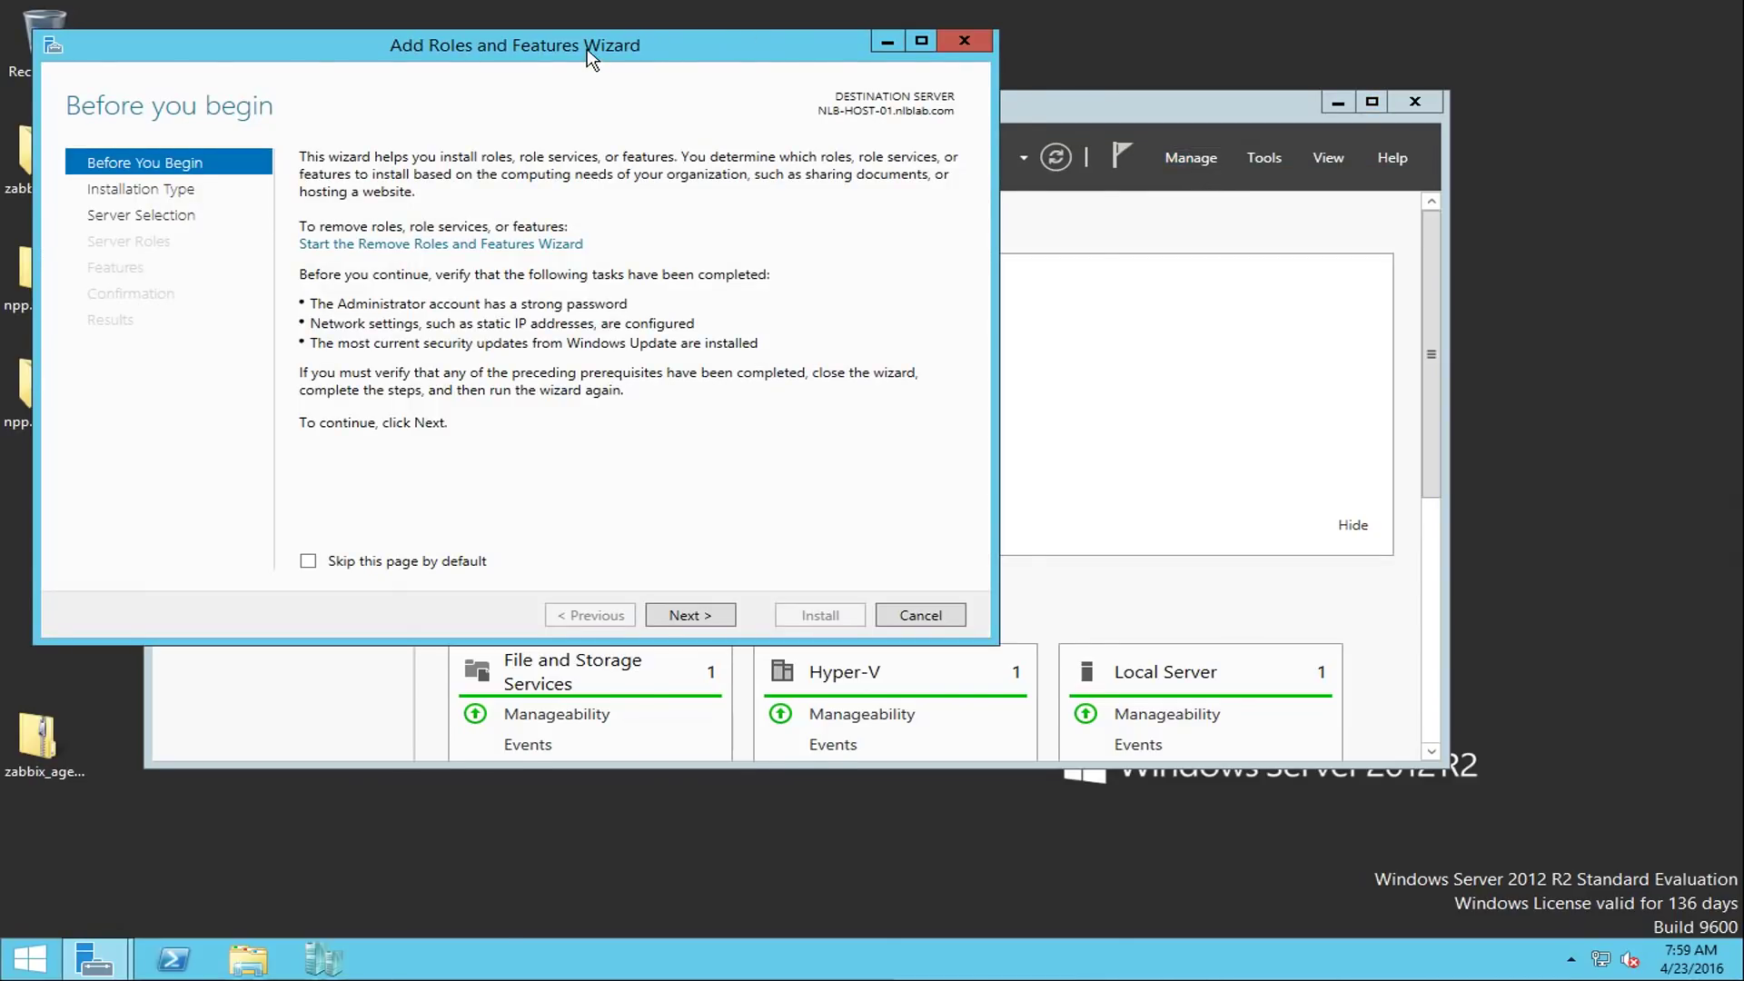
pyautogui.moveTo(587, 47); pyautogui.dragTo(687, 156)
pyautogui.click(789, 727)
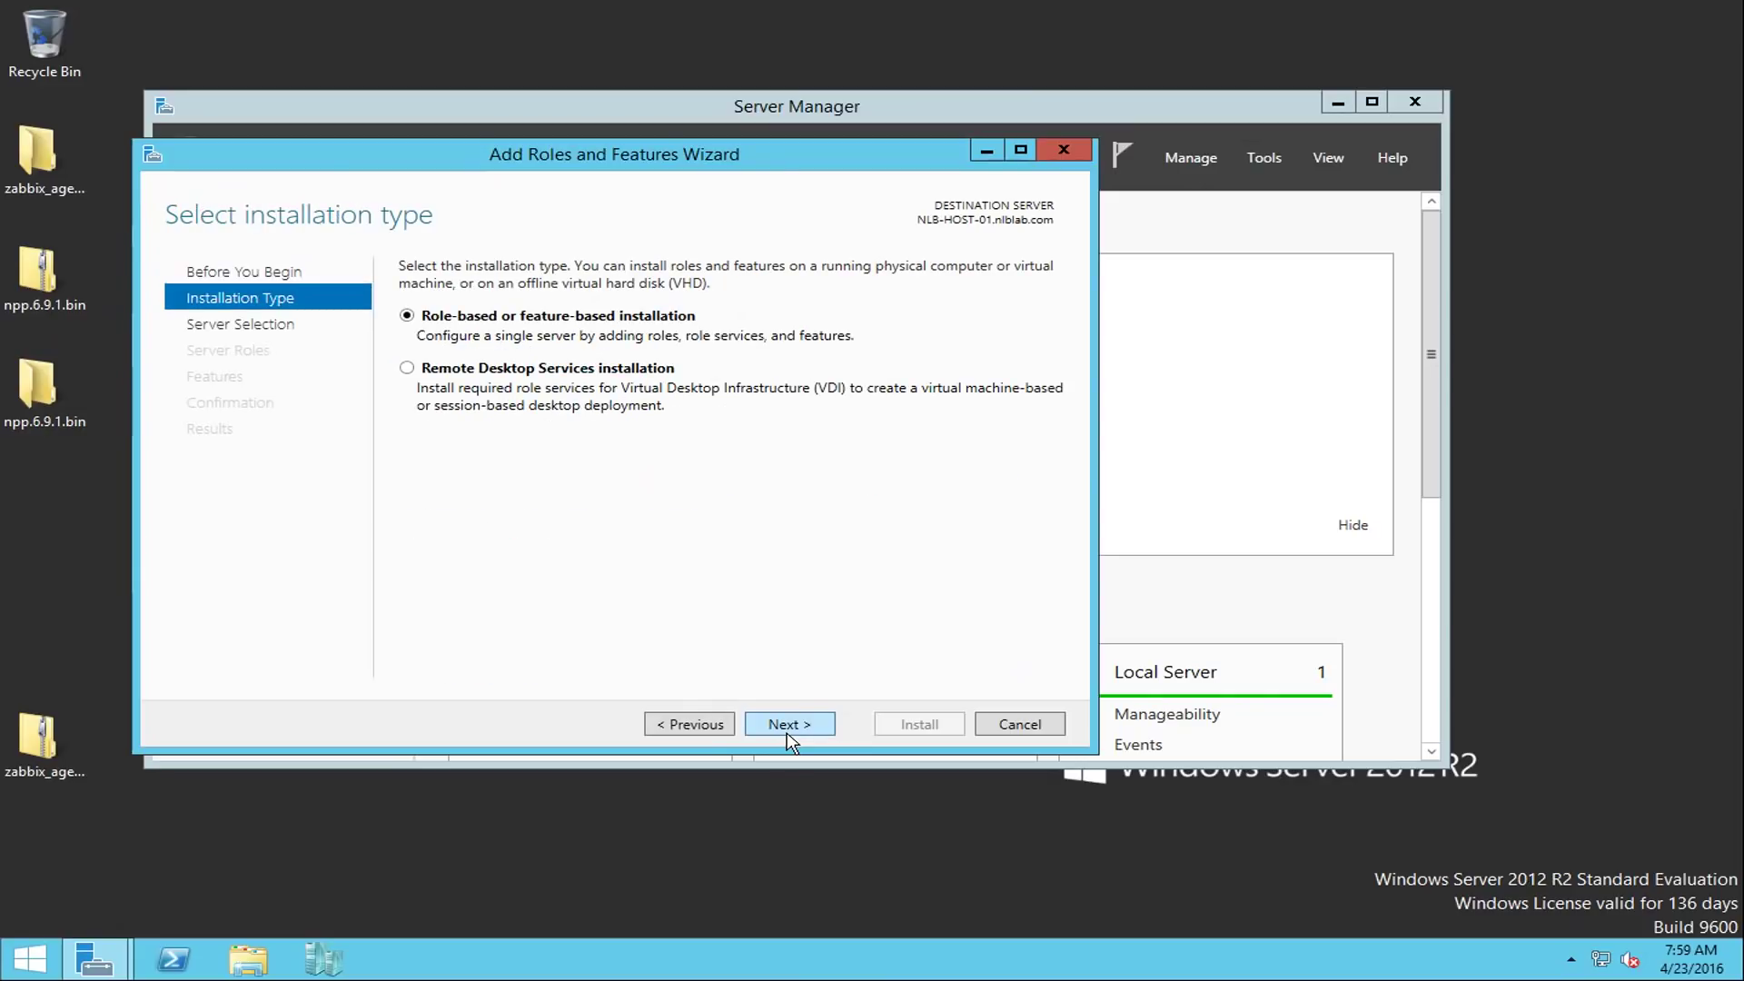
pyautogui.click(788, 727)
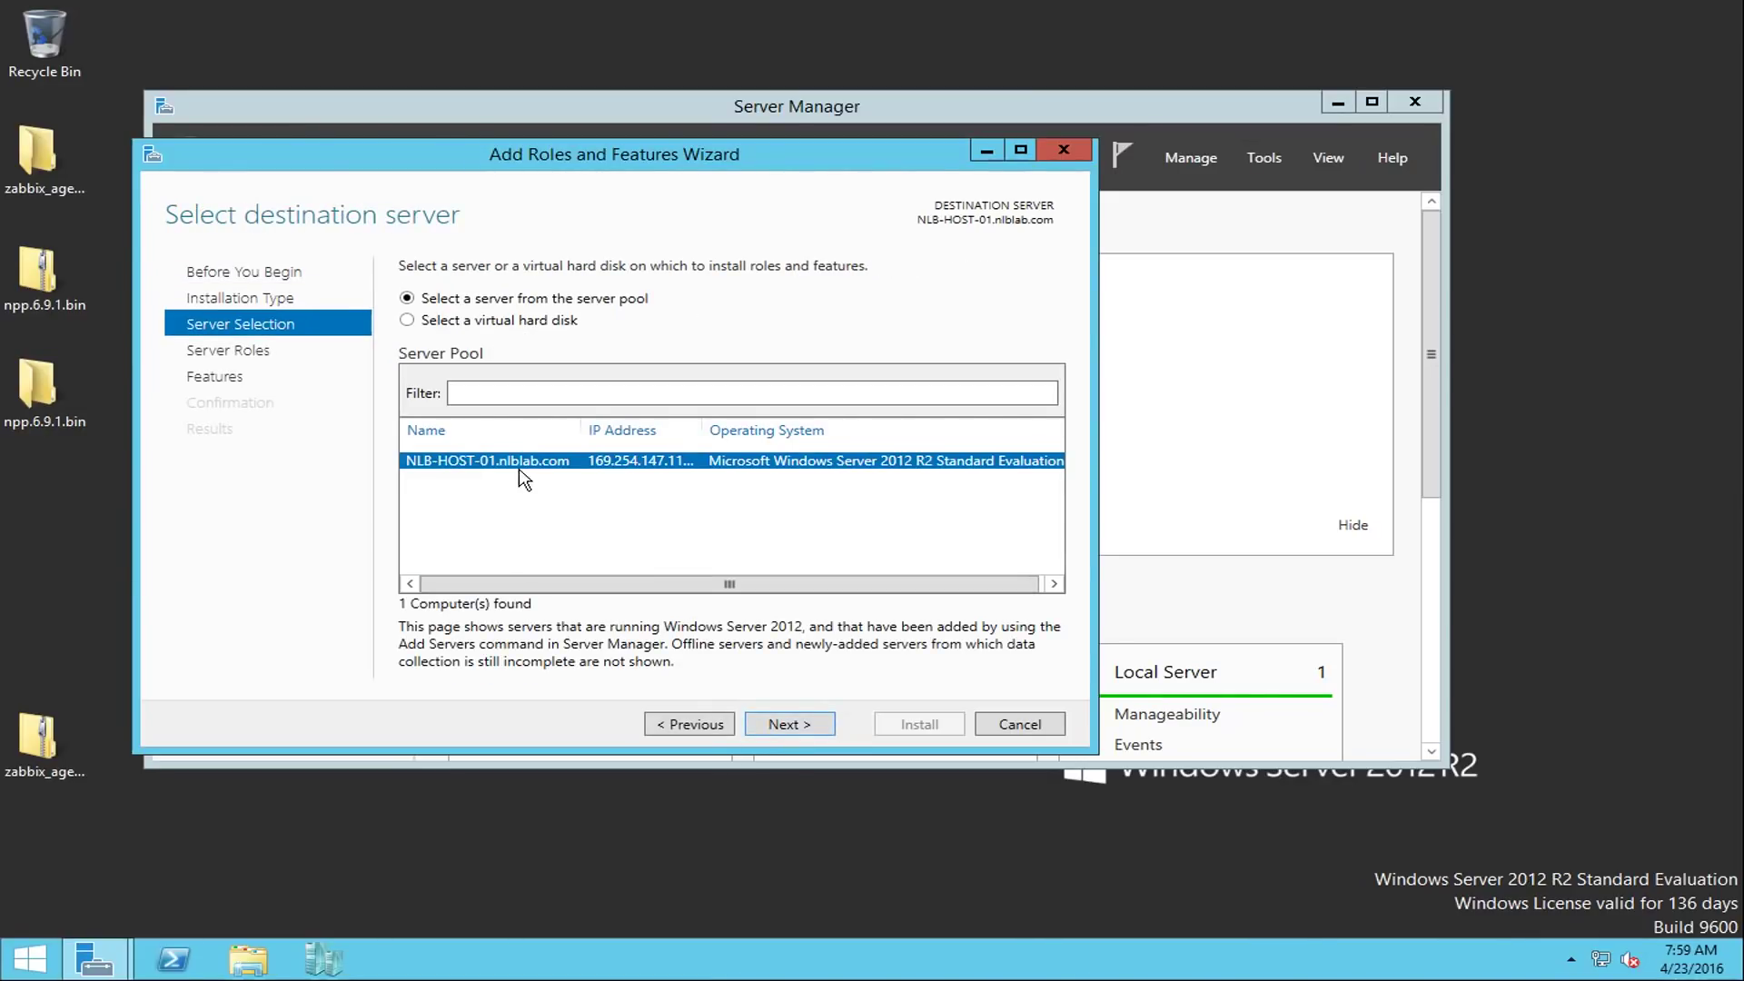
pyautogui.click(790, 725)
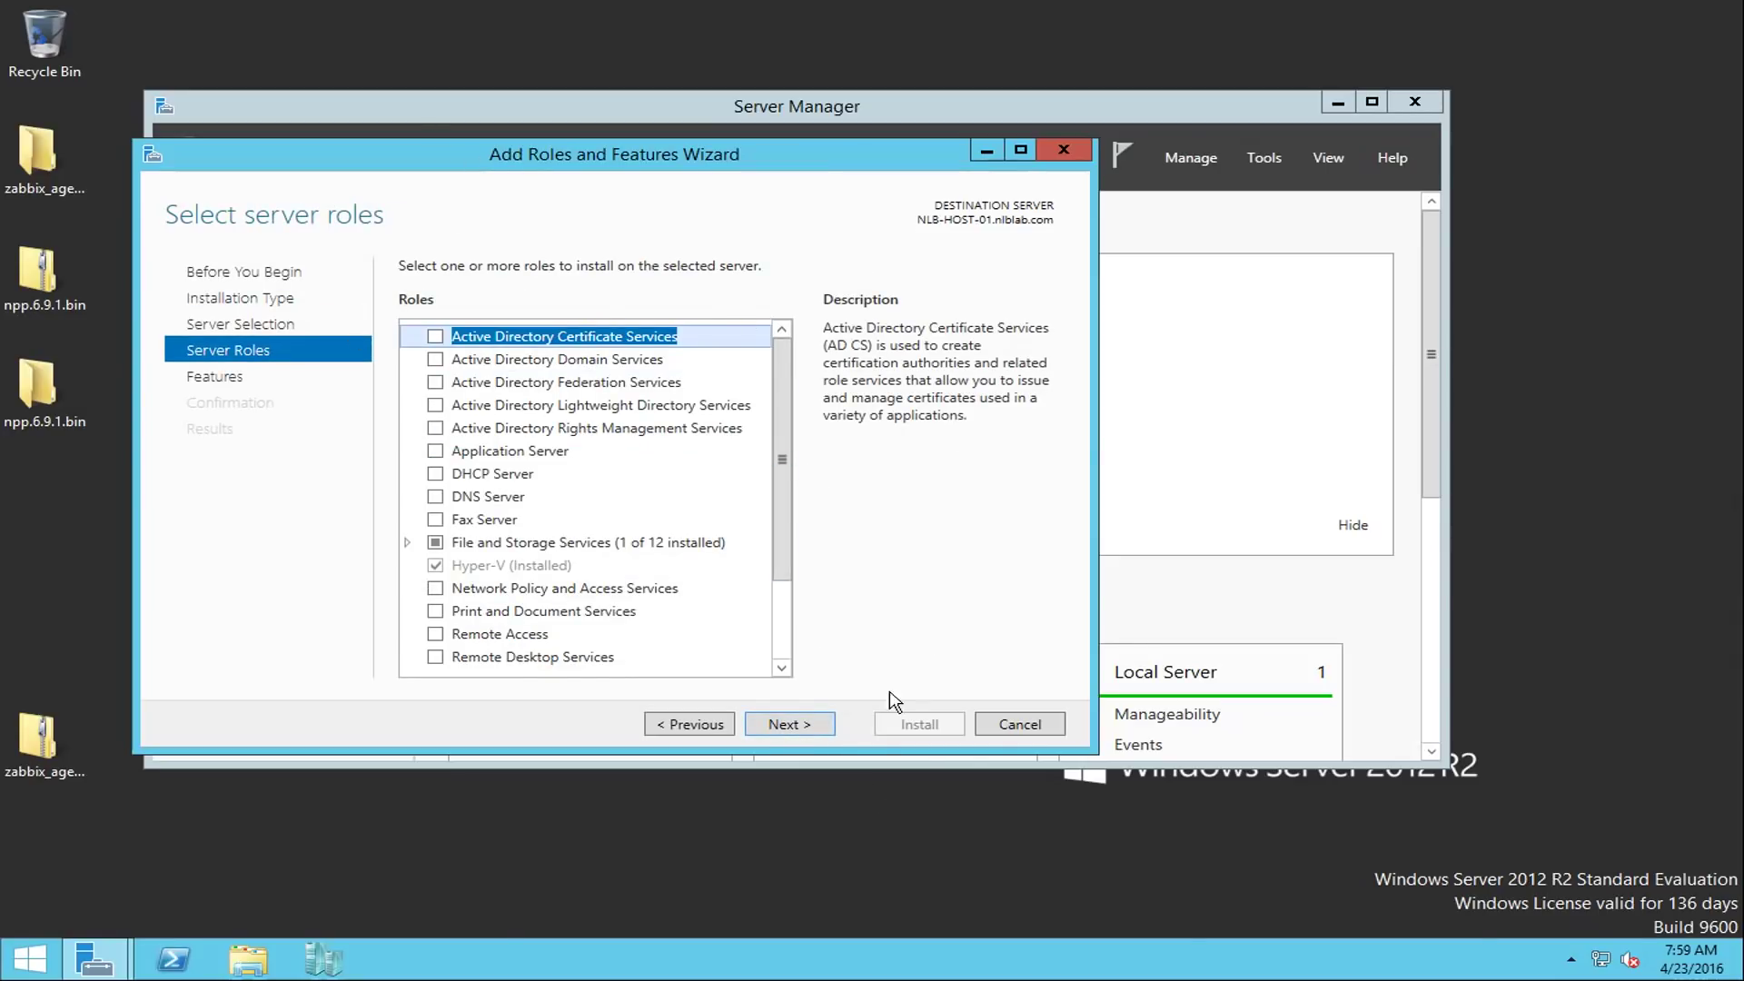
pyautogui.click(796, 725)
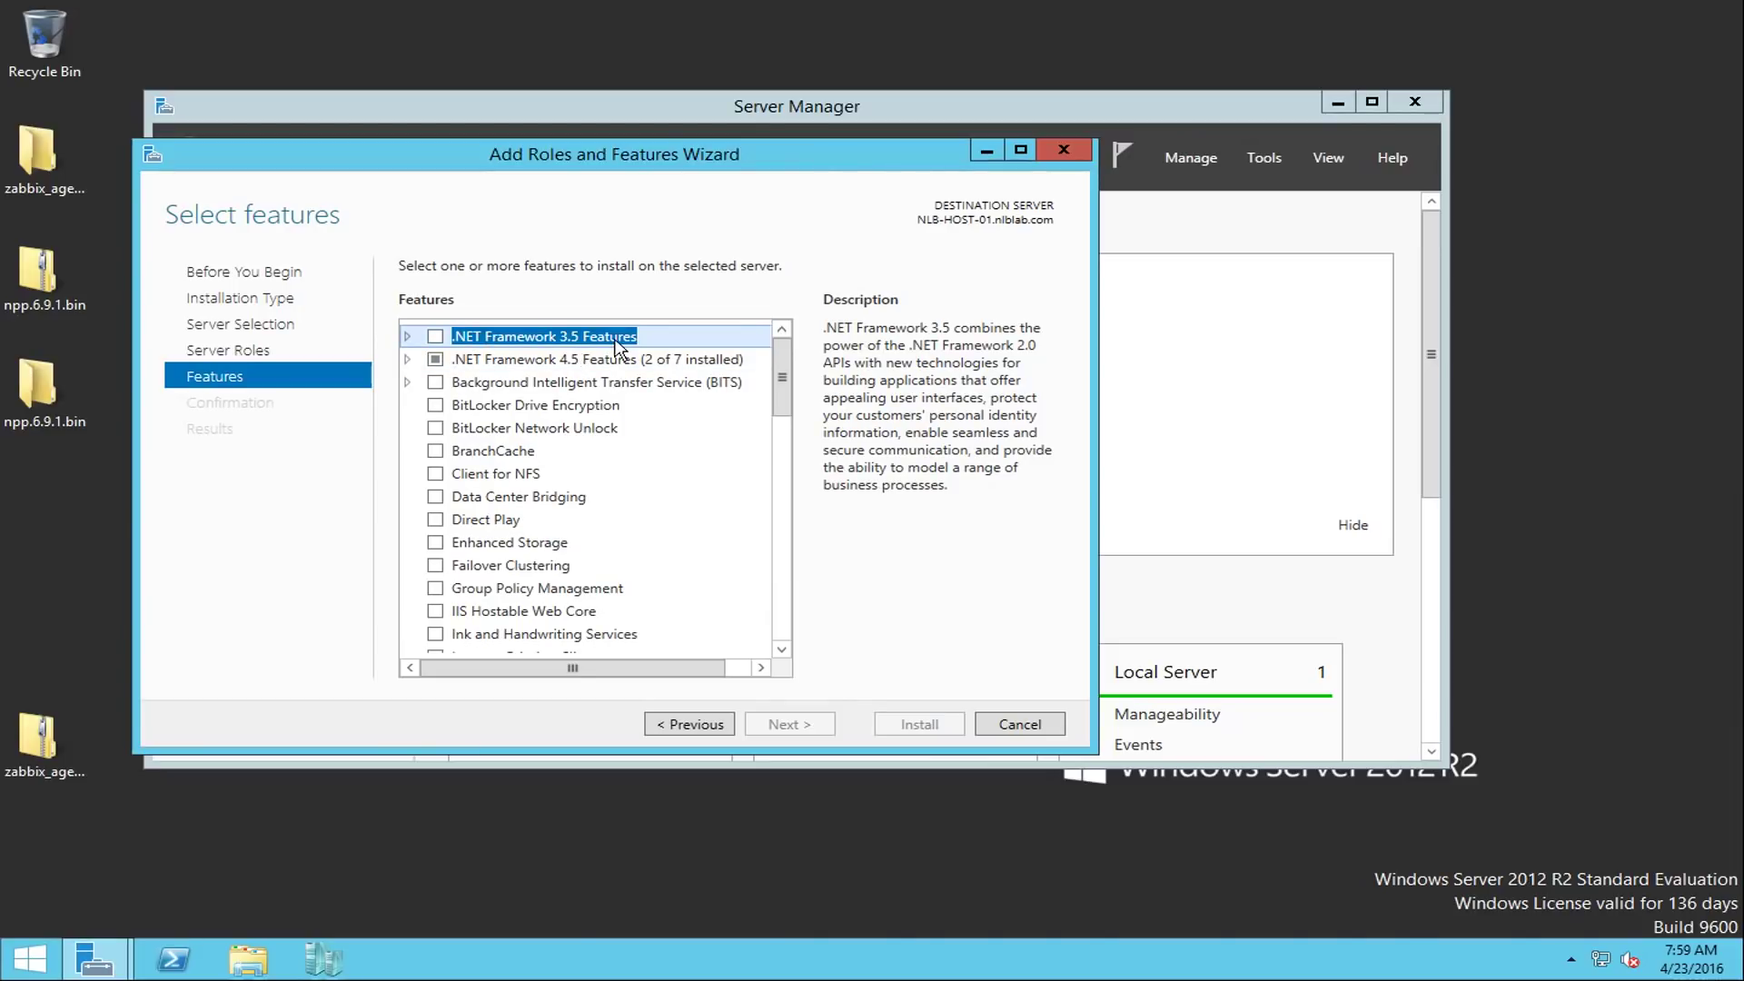
pyautogui.click(437, 338)
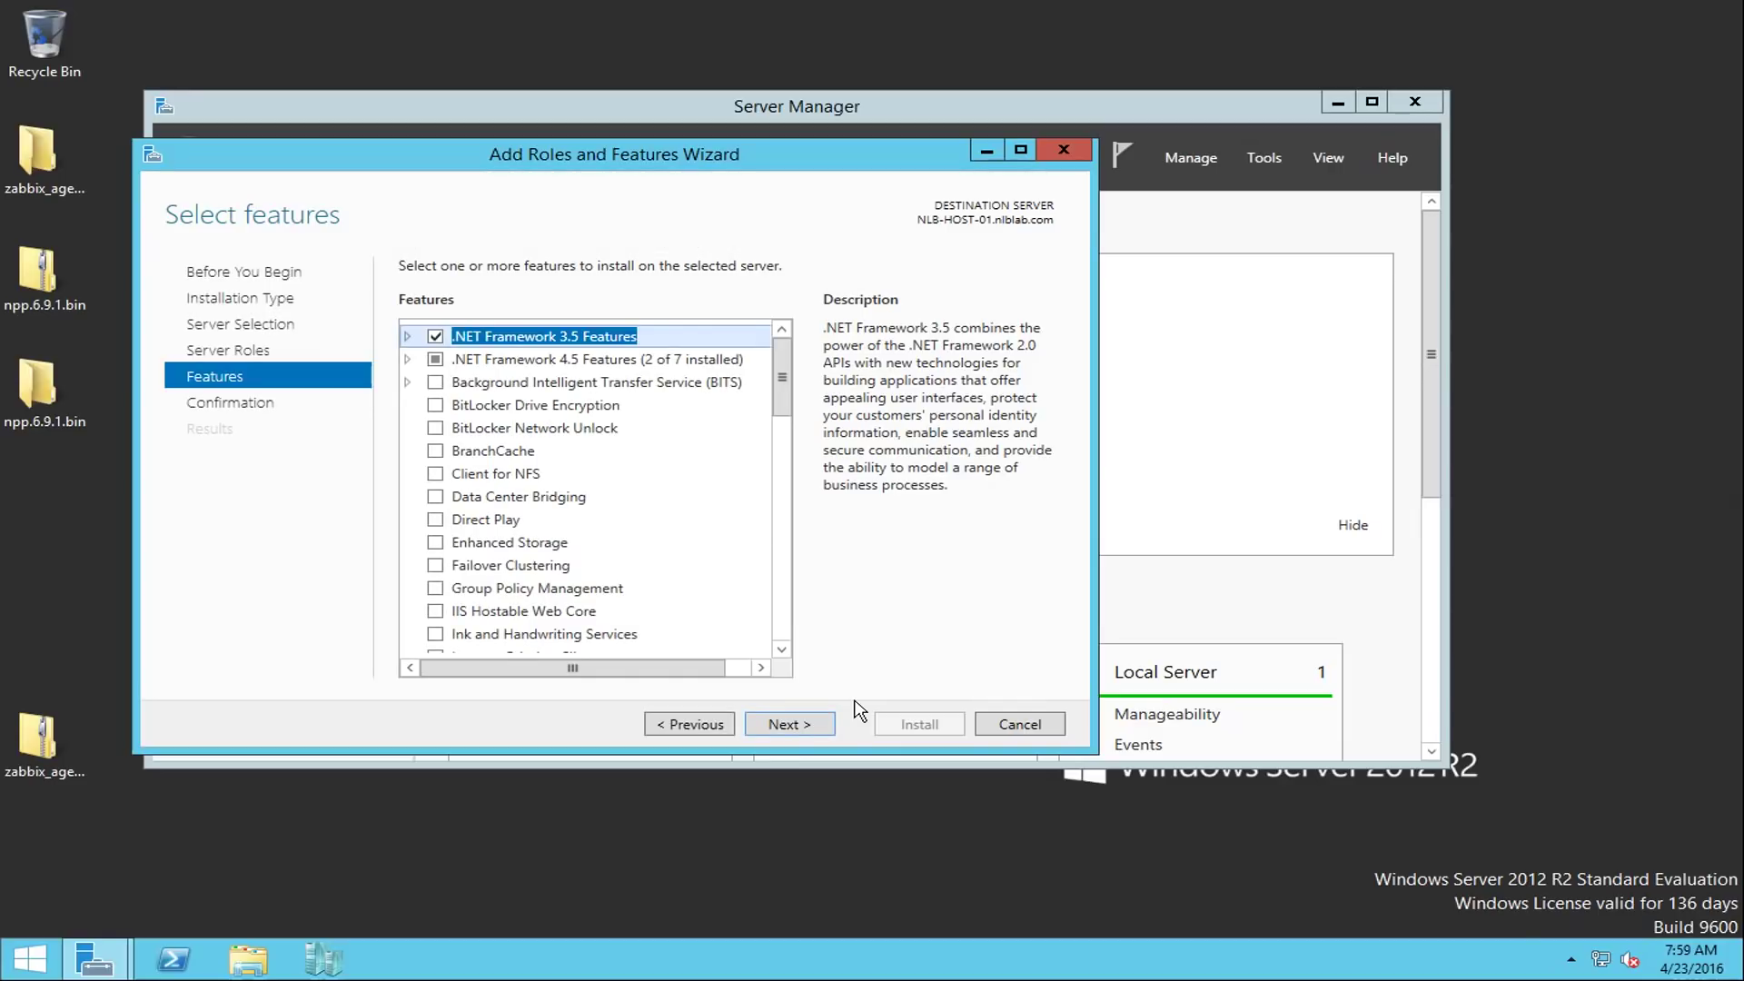
pyautogui.click(803, 726)
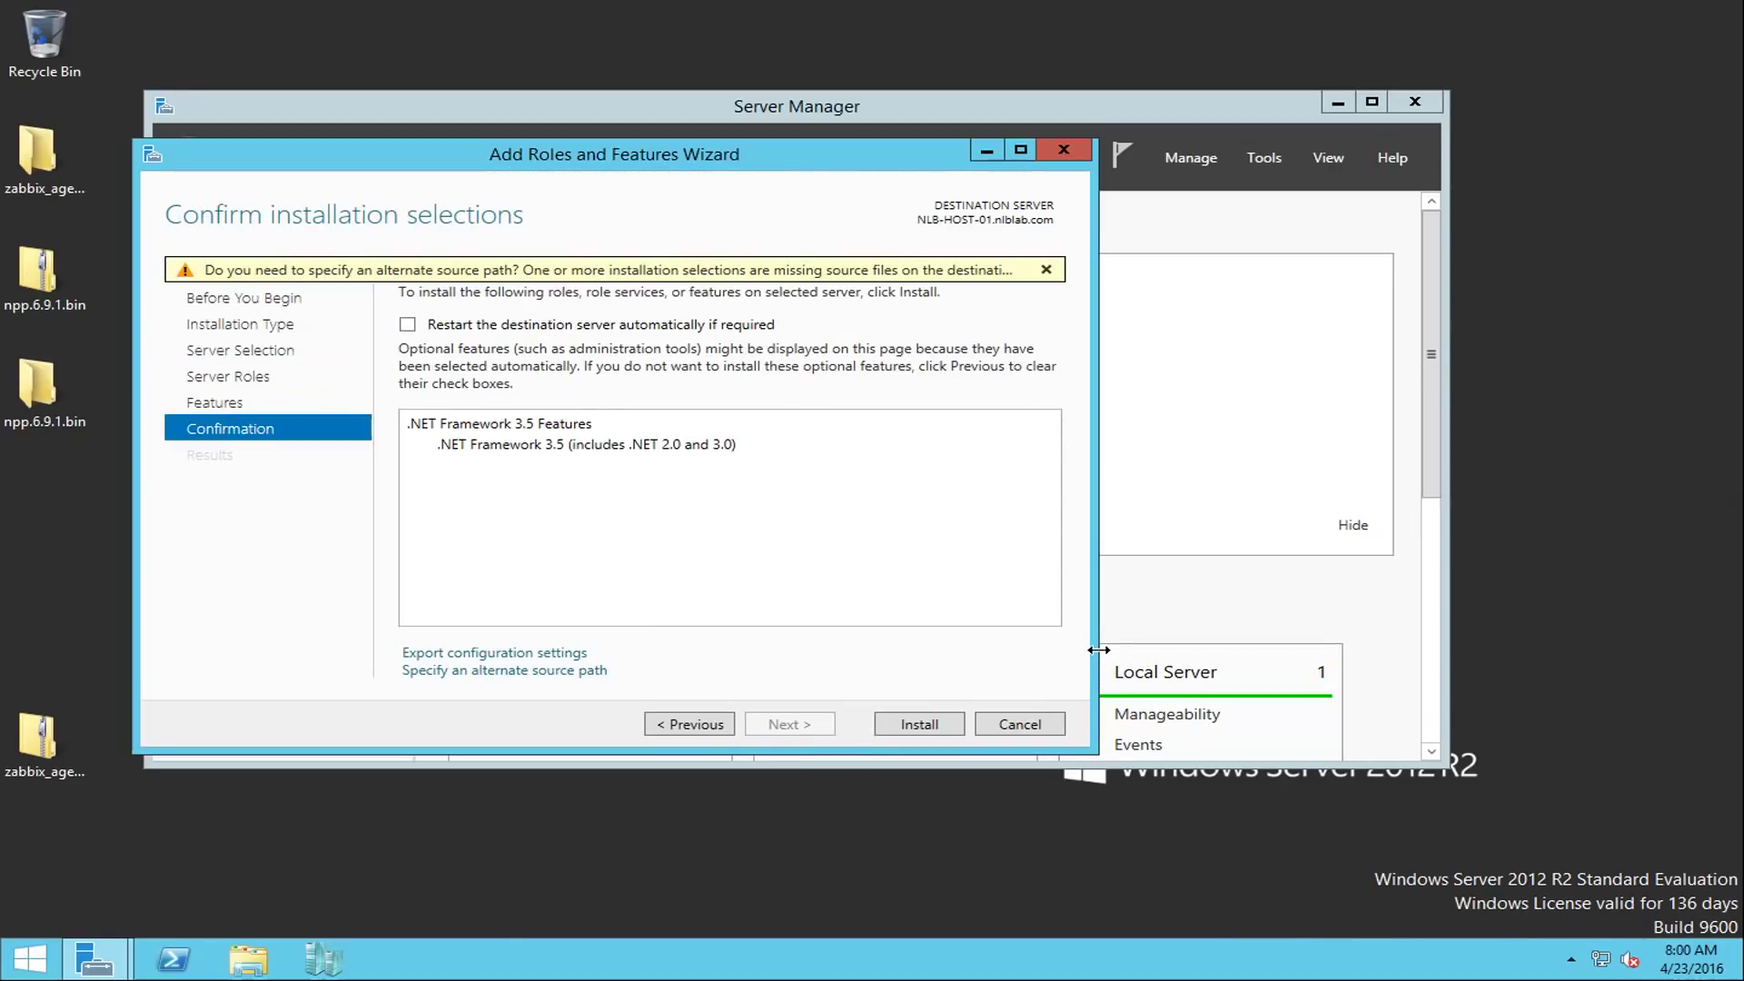
# - Install .NET Framework 3.5 Features and wait until it fails for missing source files
pyautogui.click(916, 726)
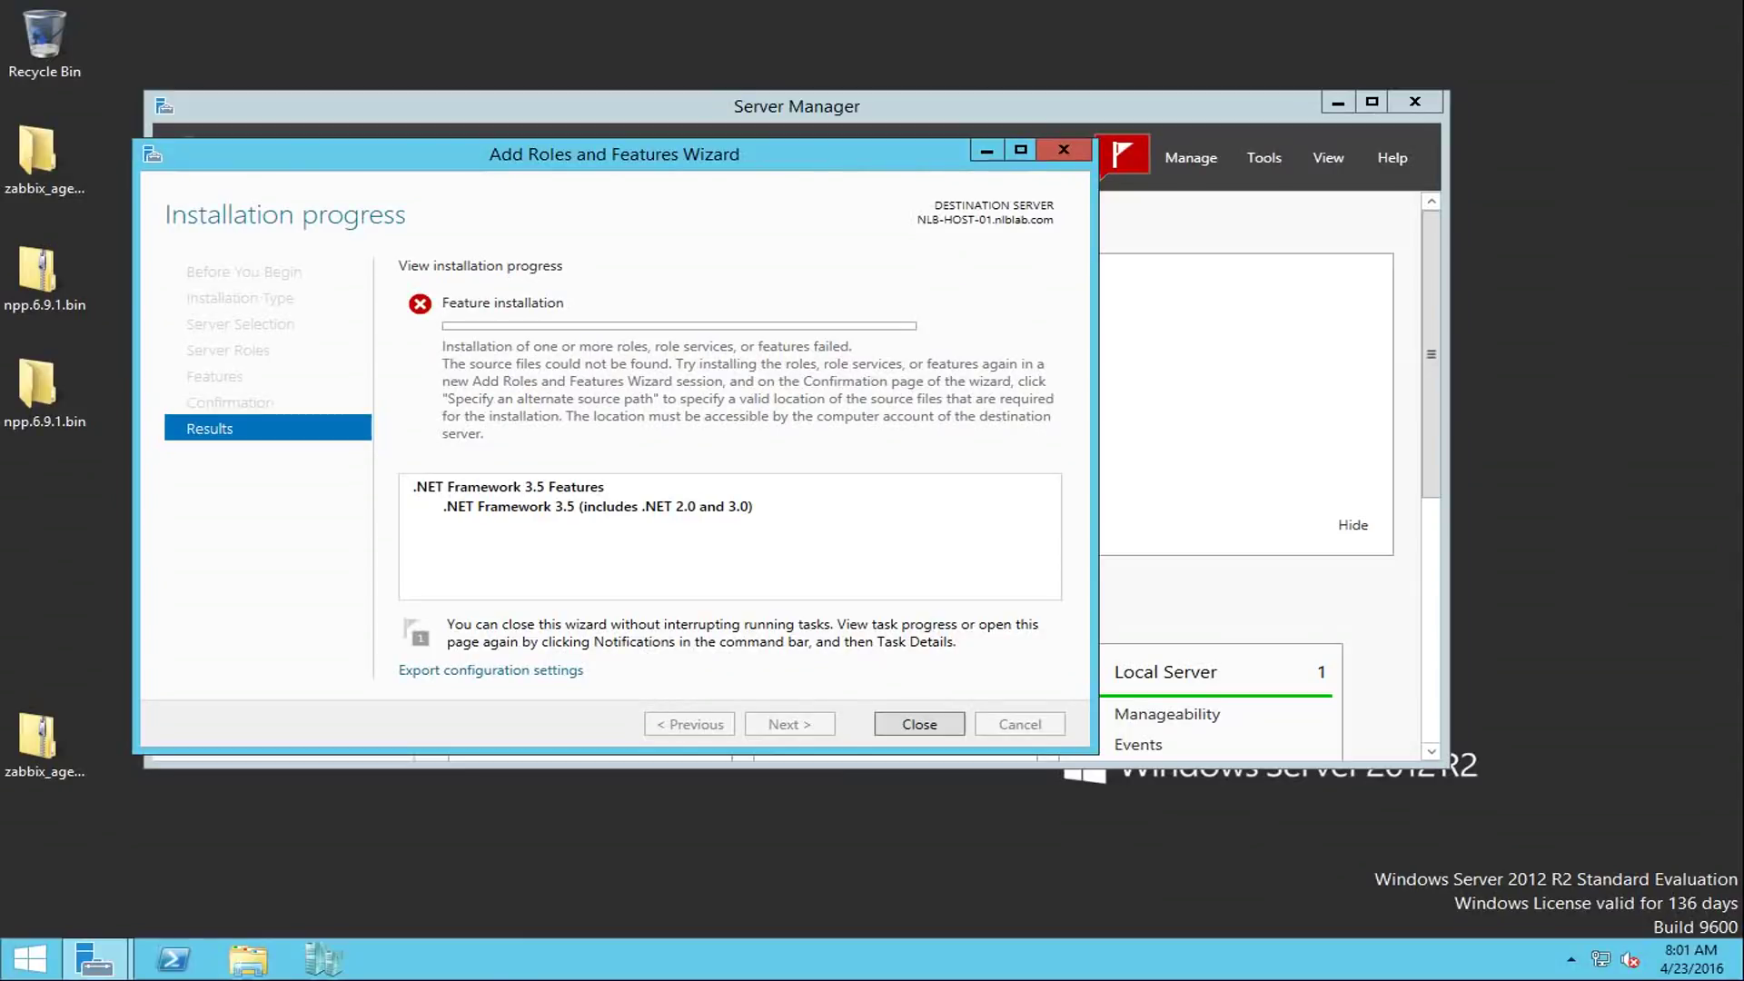
pyautogui.moveTo(490, 160); pyautogui.dragTo(591, 177)
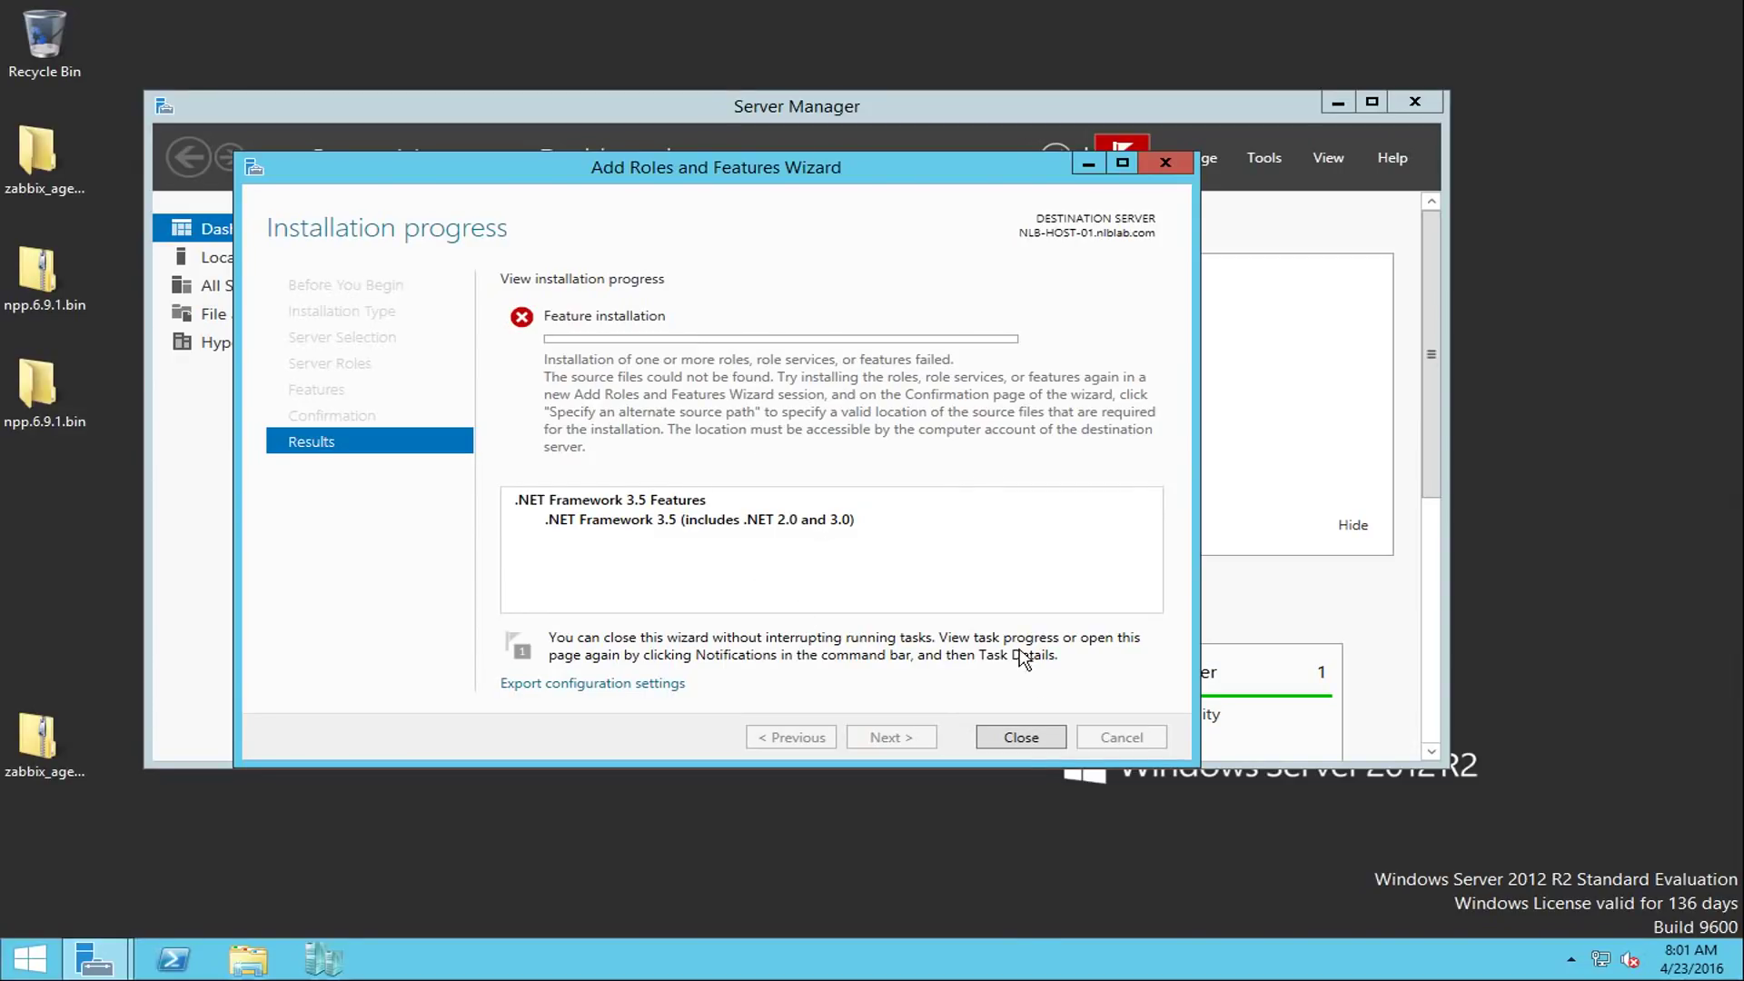
# - Close the failed wizard, minimize Server Manager, and launch Windows PowerShell as Administrator
pyautogui.click(1021, 736)
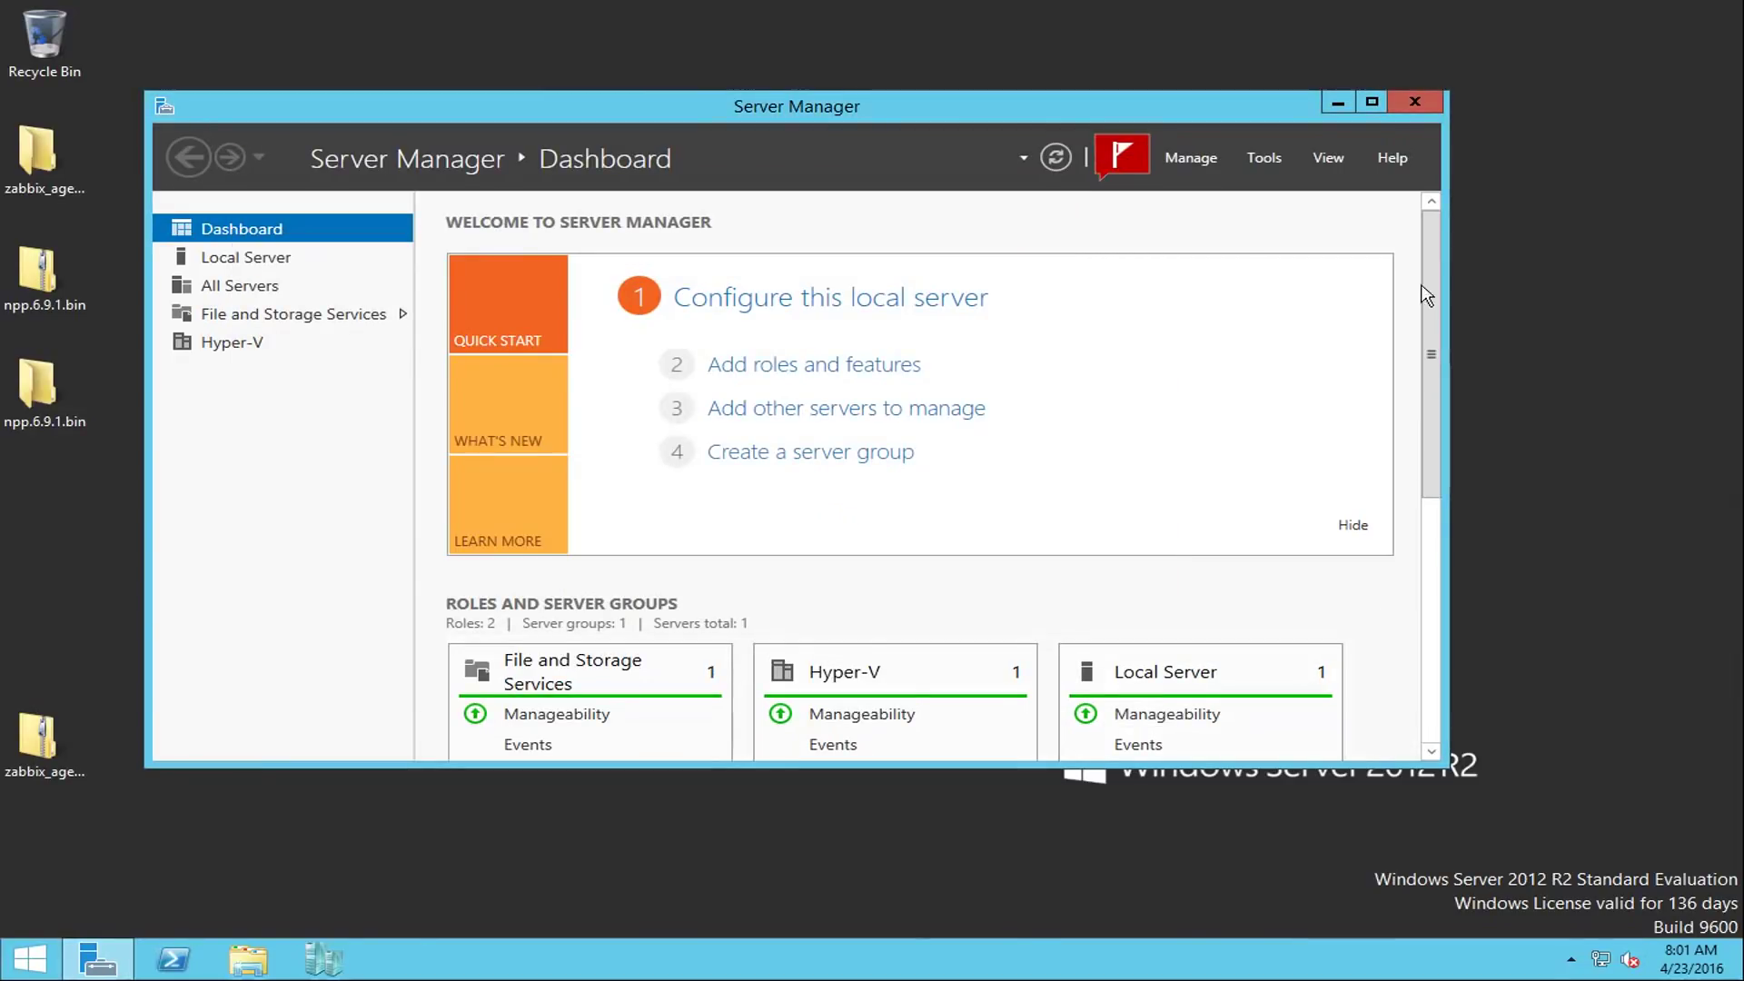
pyautogui.click(1337, 106)
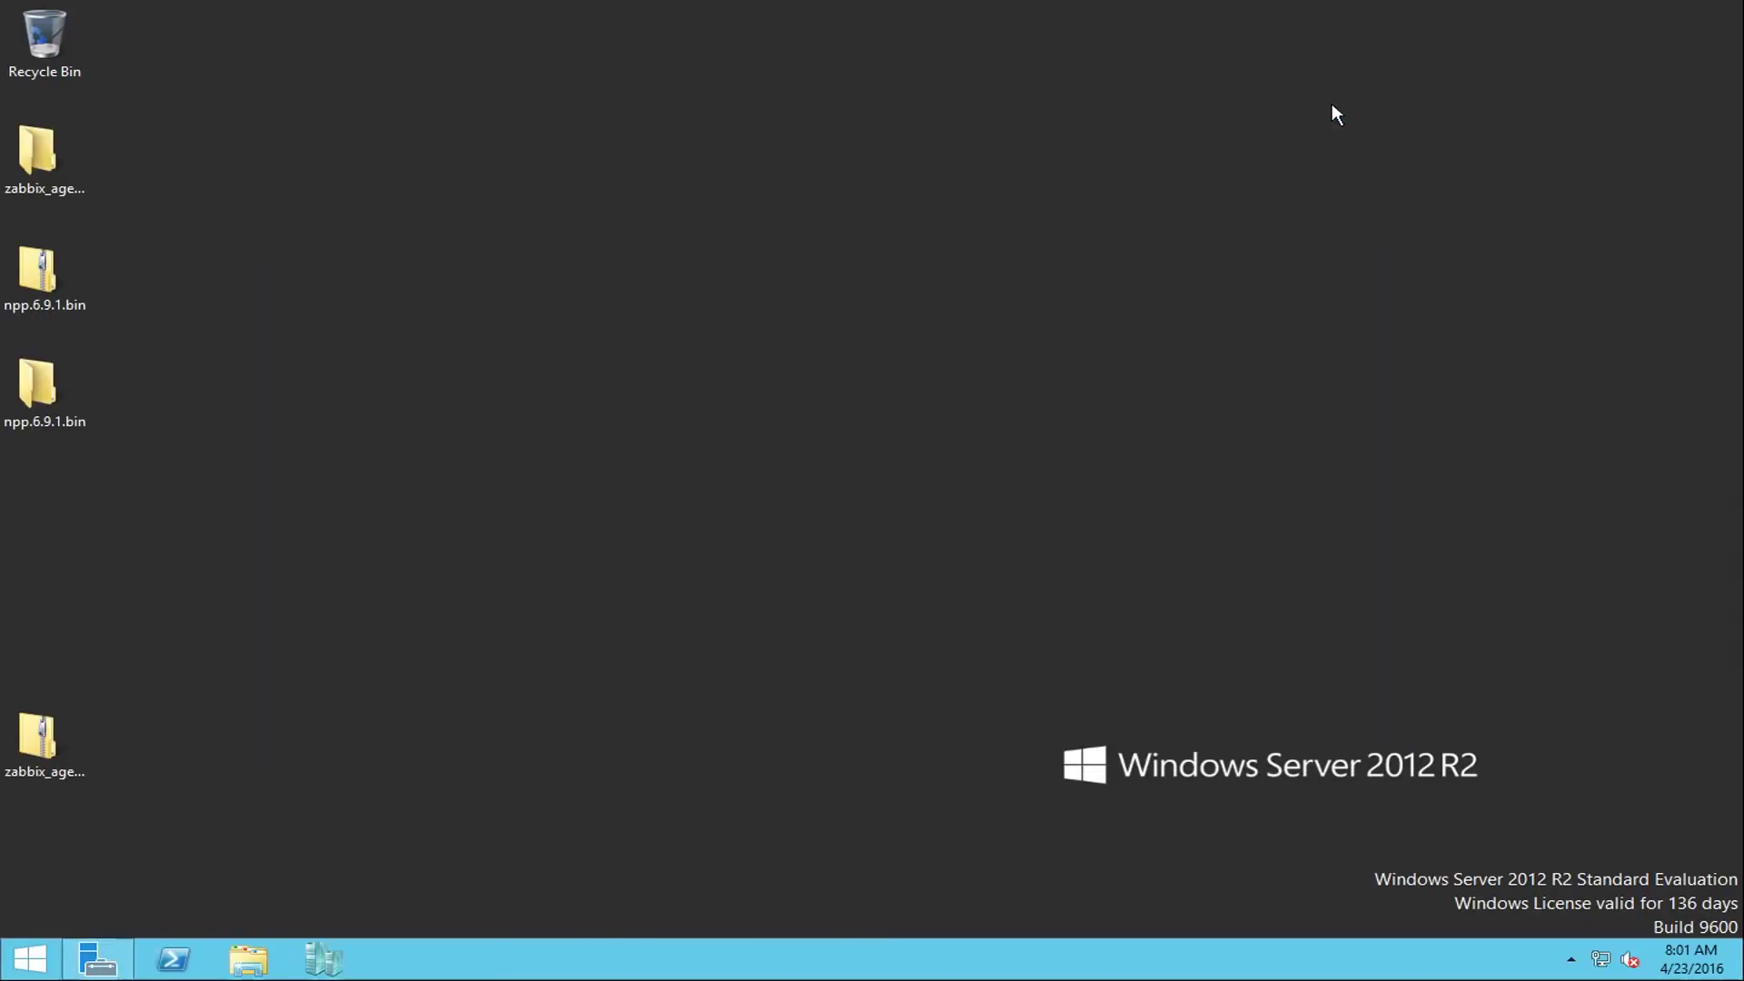
pyautogui.rightClick(178, 963)
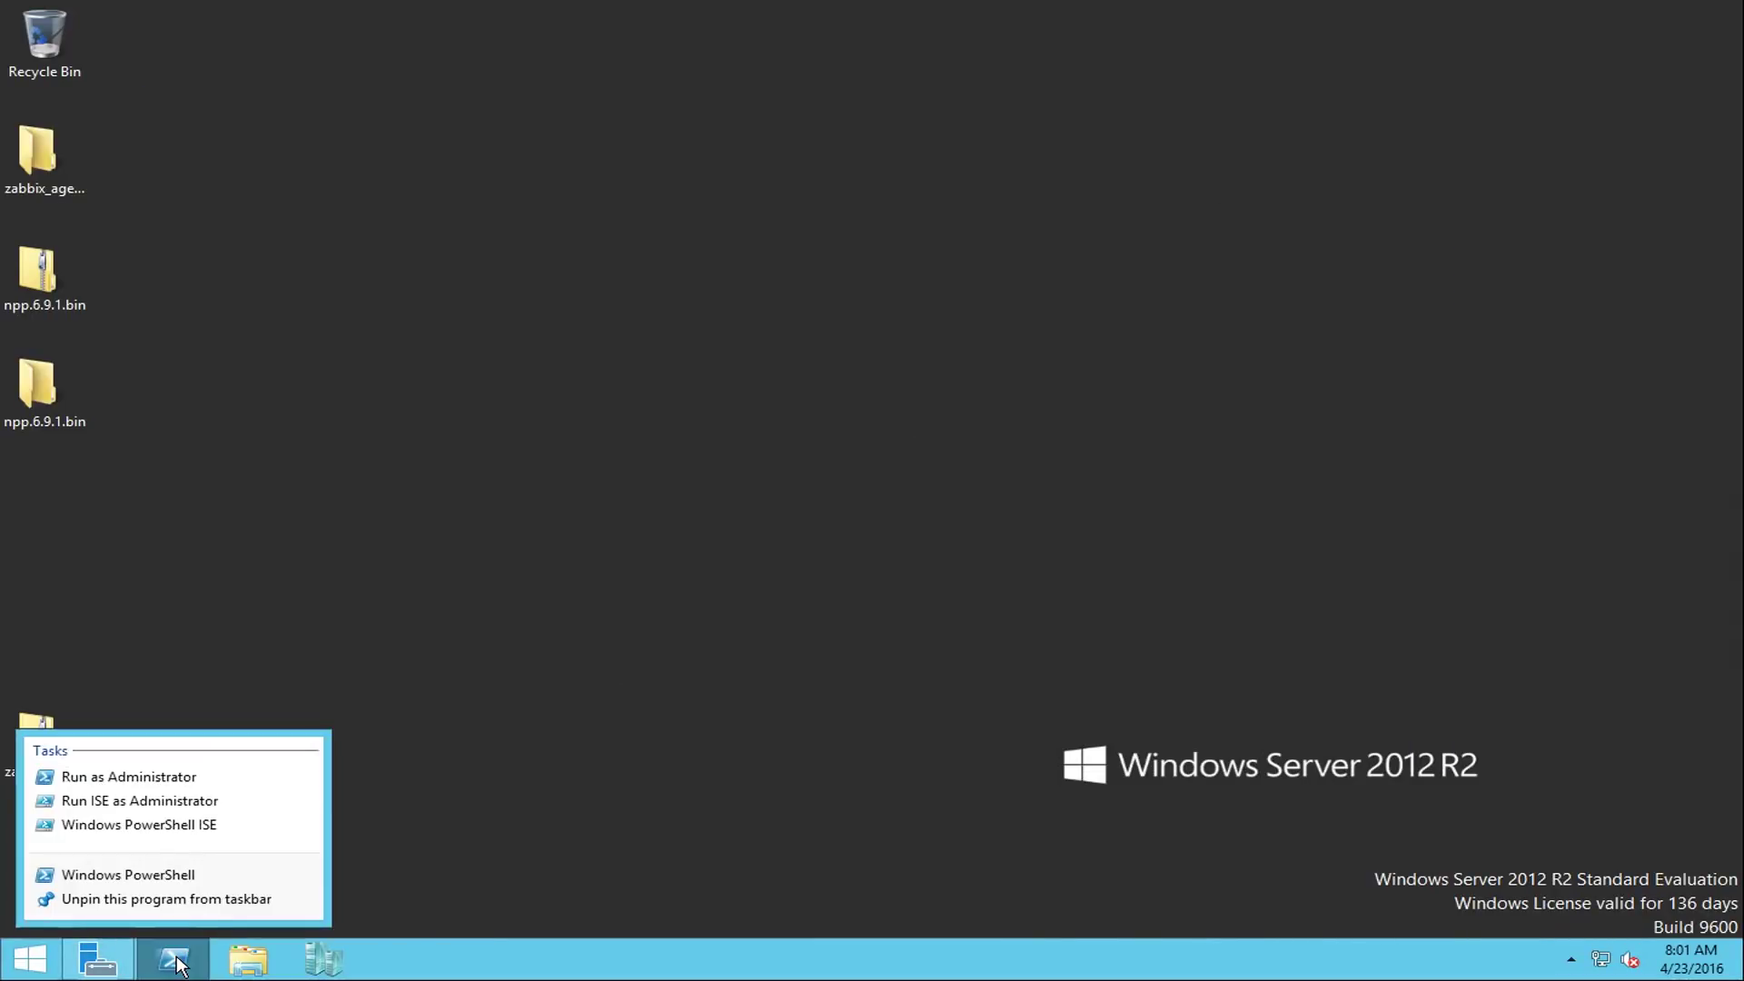
pyautogui.click(168, 777)
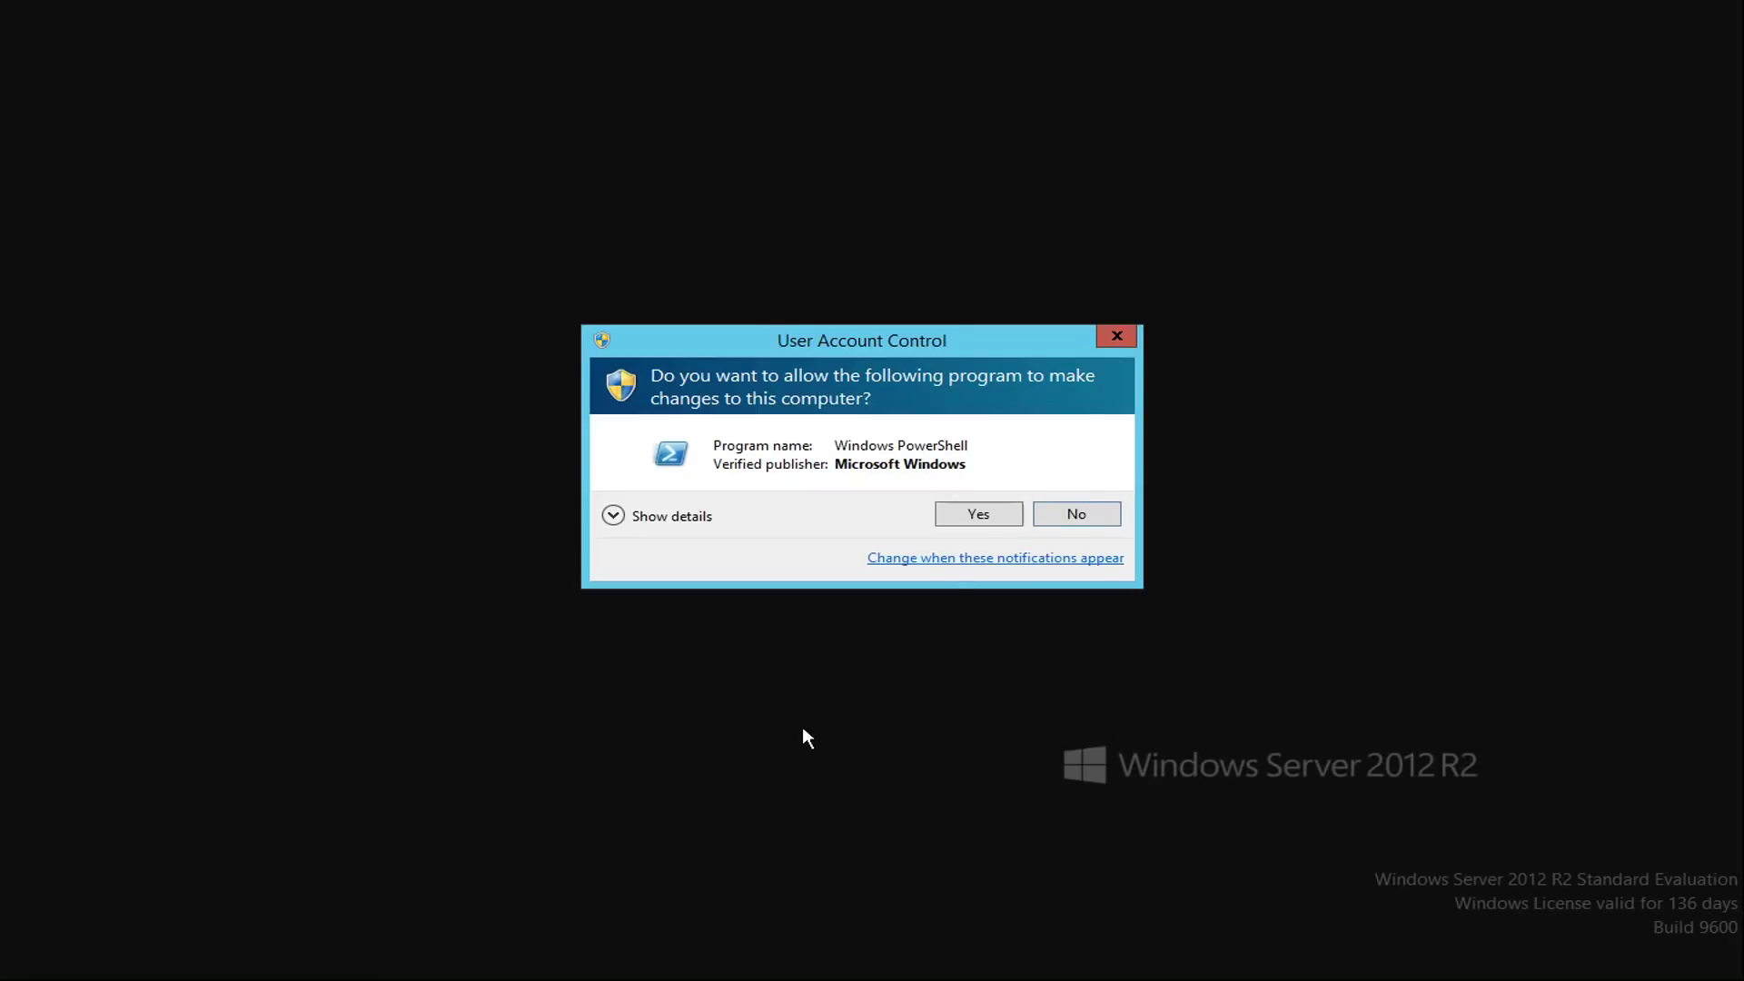
pyautogui.click(969, 517)
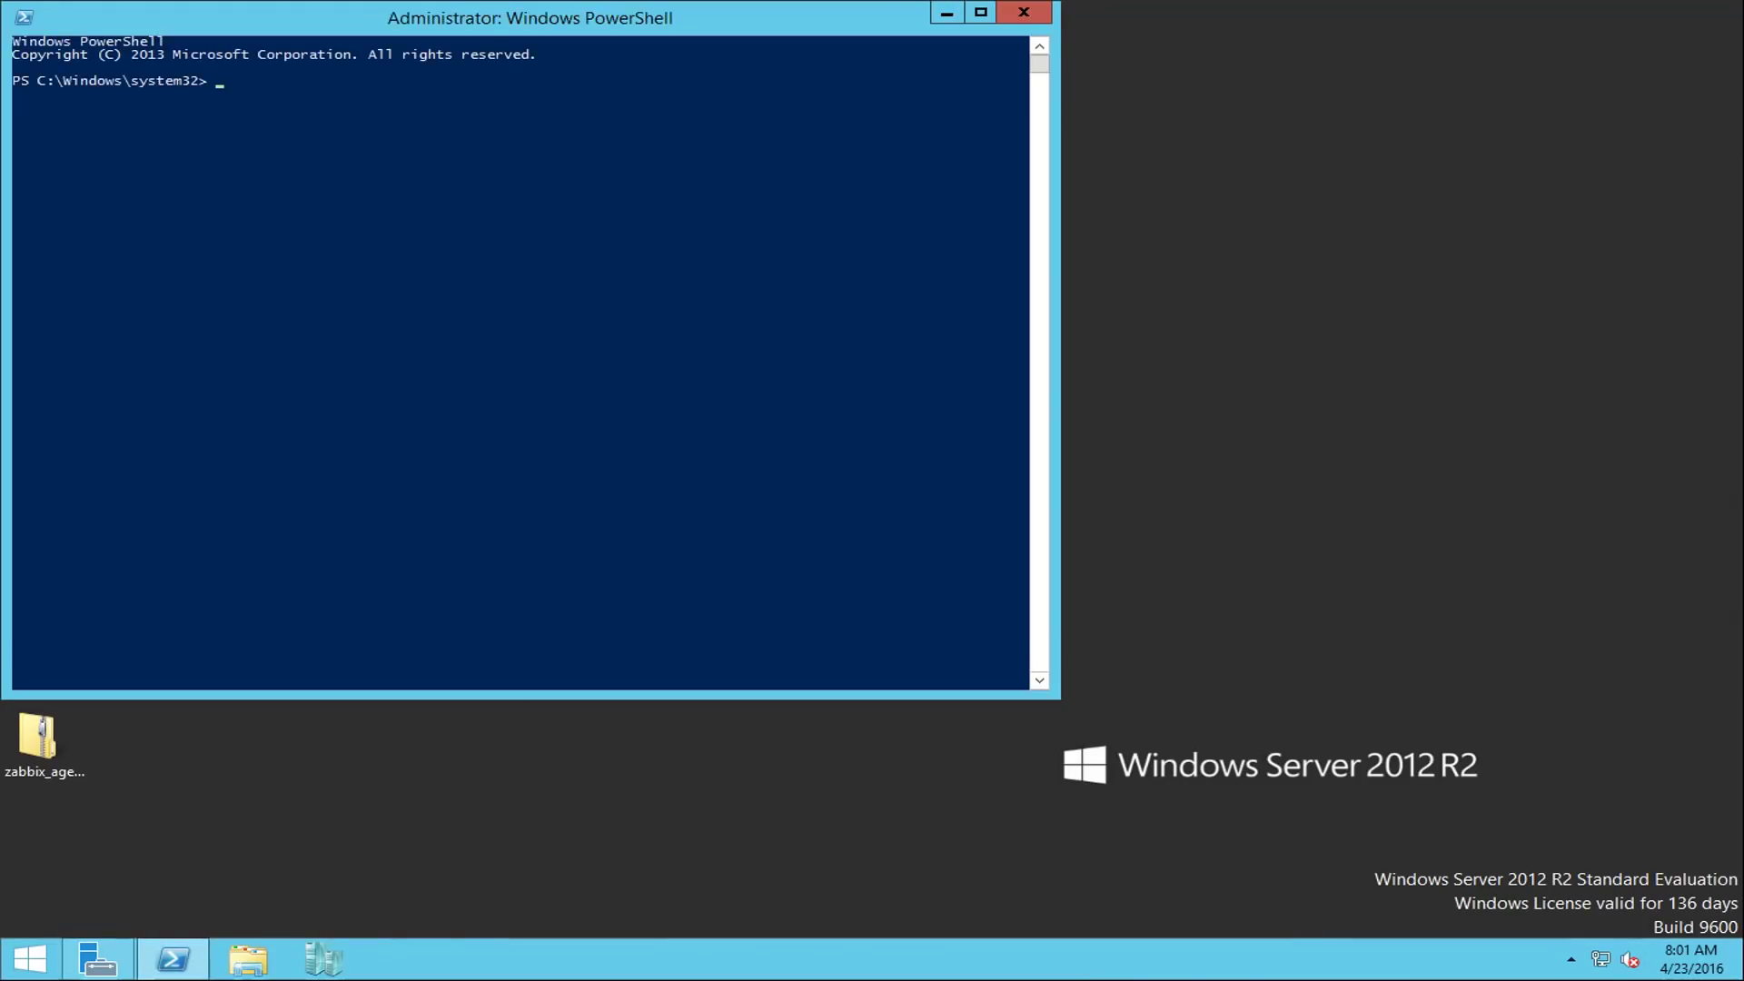
pyautogui.moveTo(714, 21); pyautogui.dragTo(902, 92)
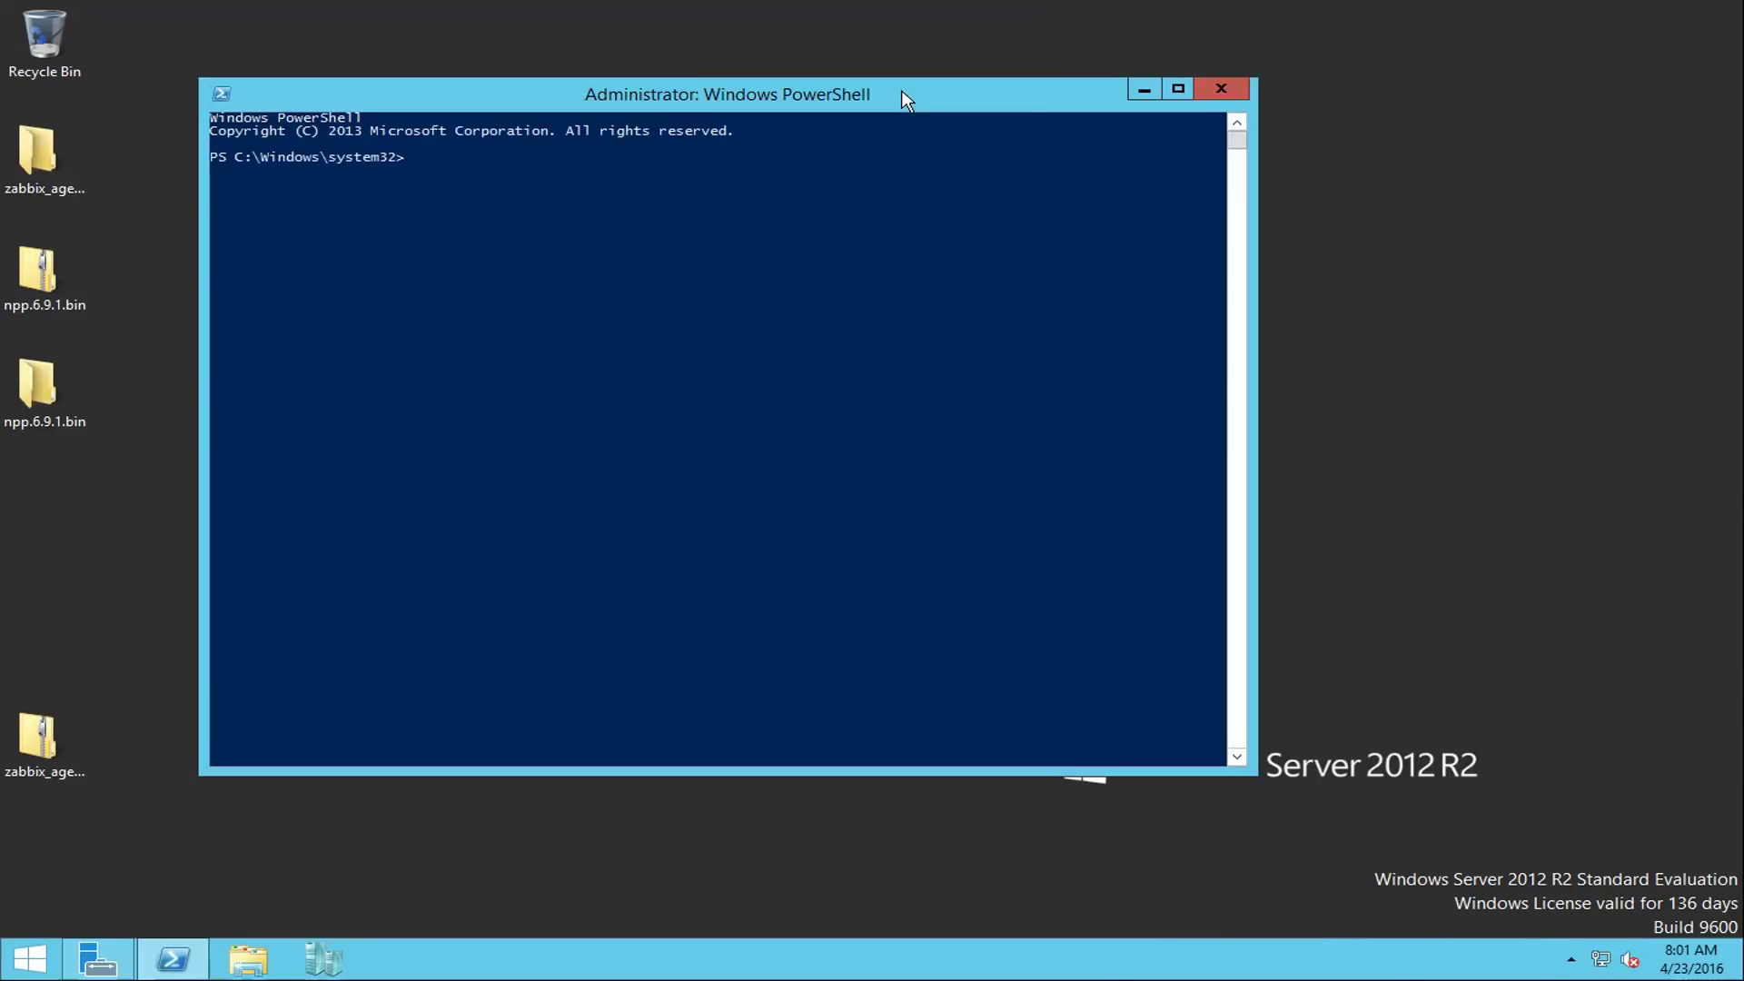
pyautogui.click(654, 184)
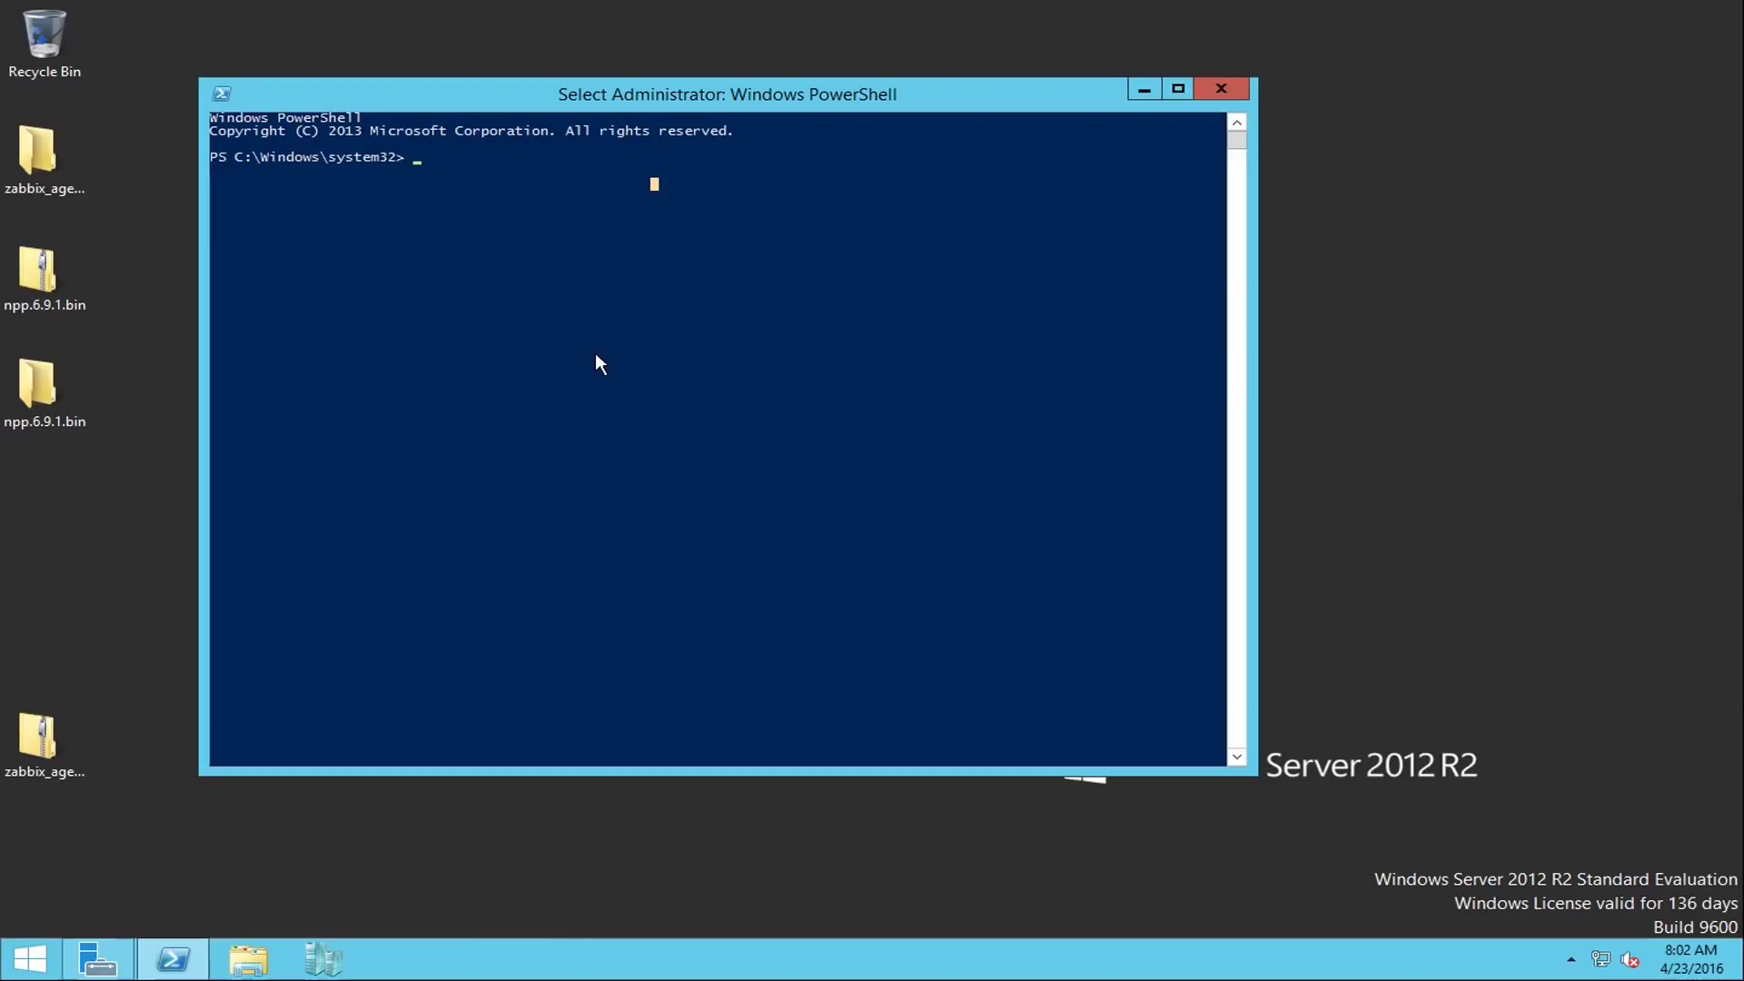
# - Run 'dism /online /enable-feature /featurename:NetFx3 /all', which fails with error 0x800F0906
pyautogui.write('dism')
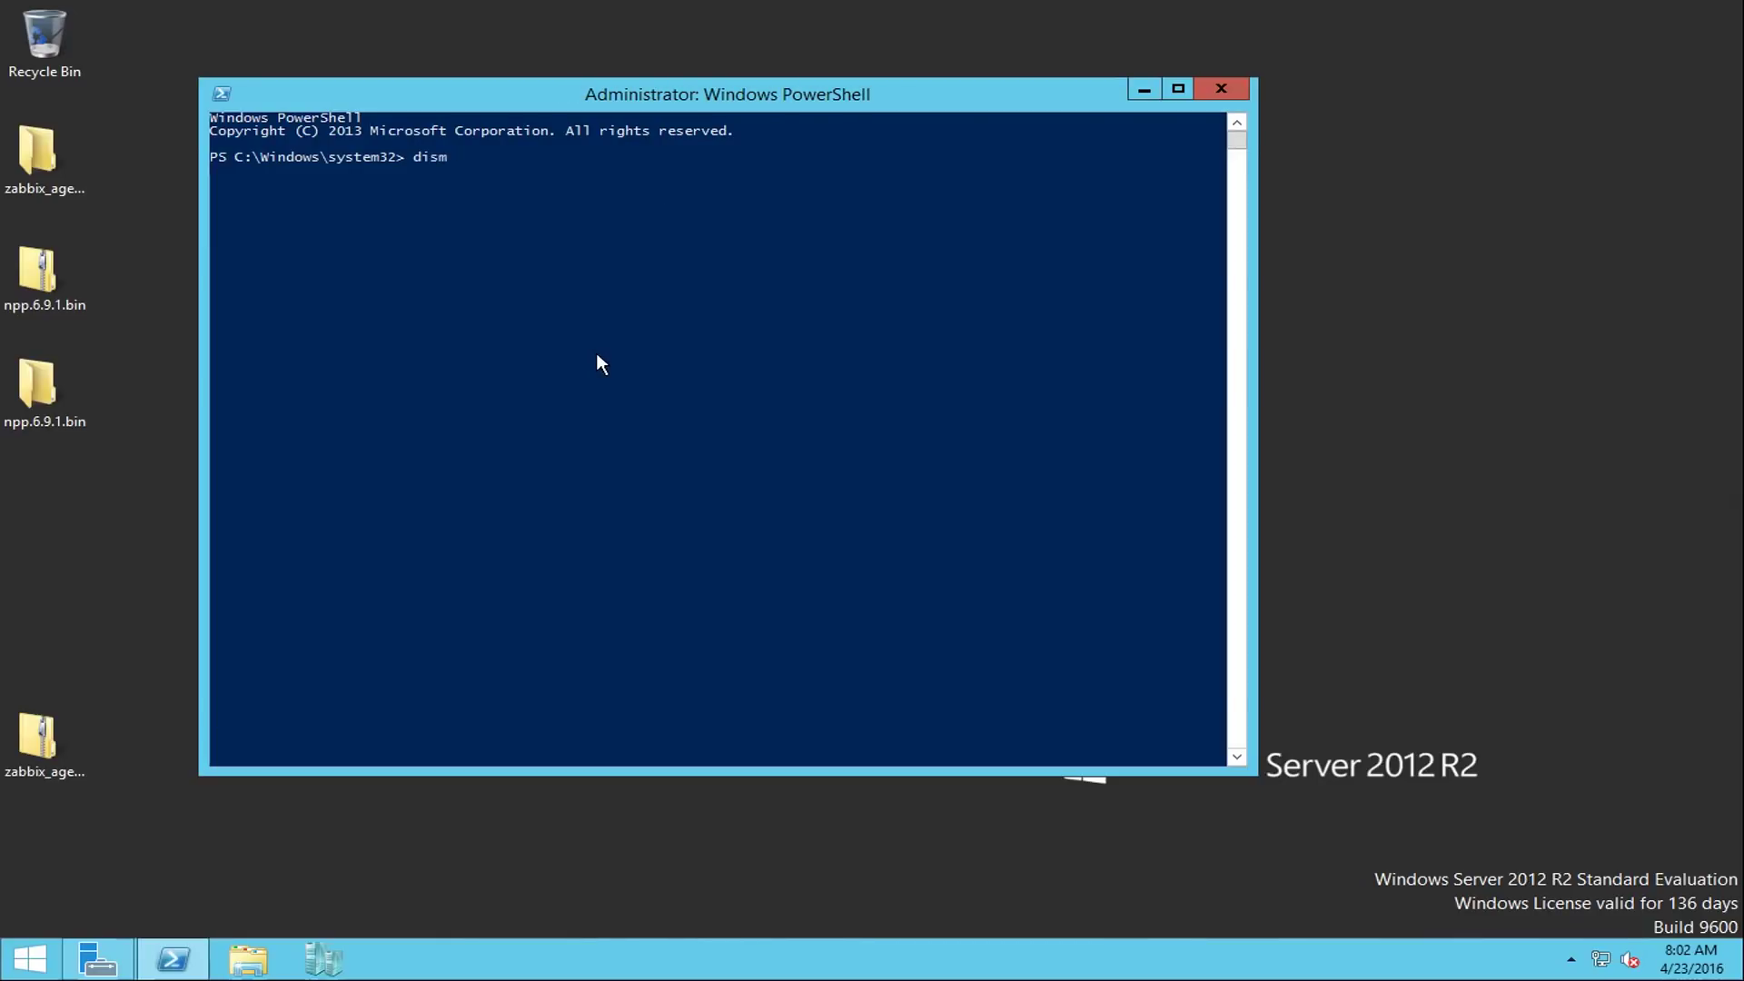
pyautogui.write(' /online /enable-feature')
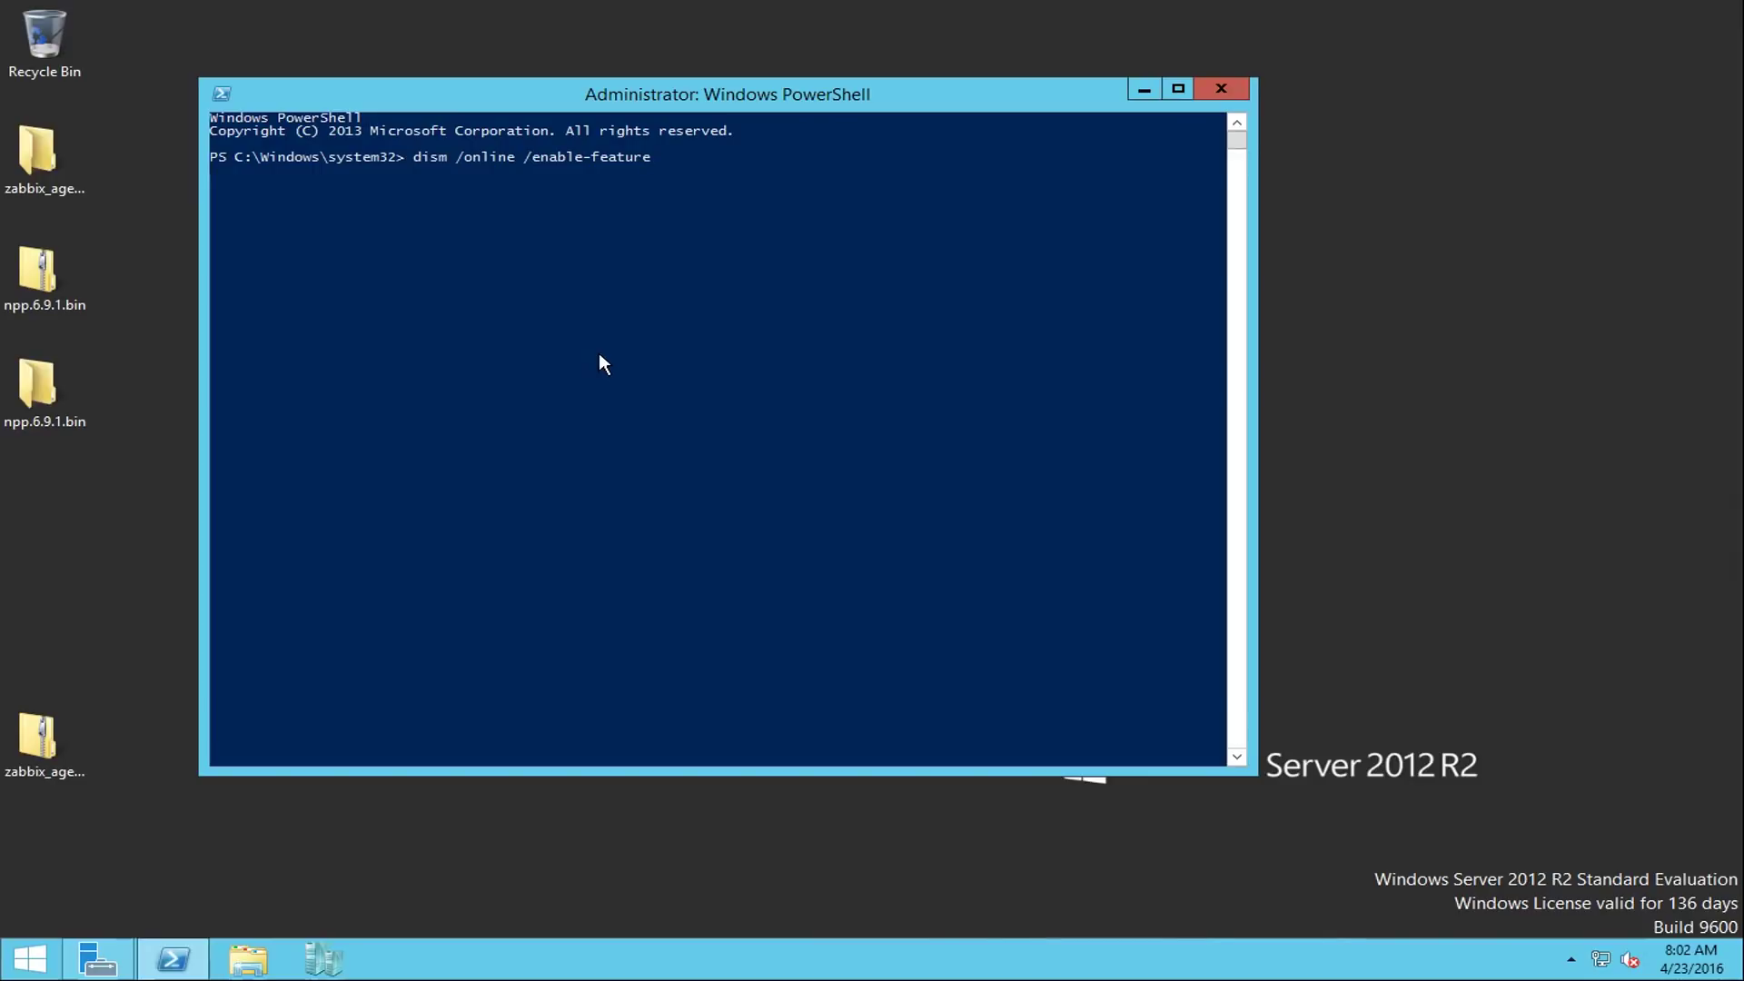
pyautogui.write(' /featurename:NetFx')
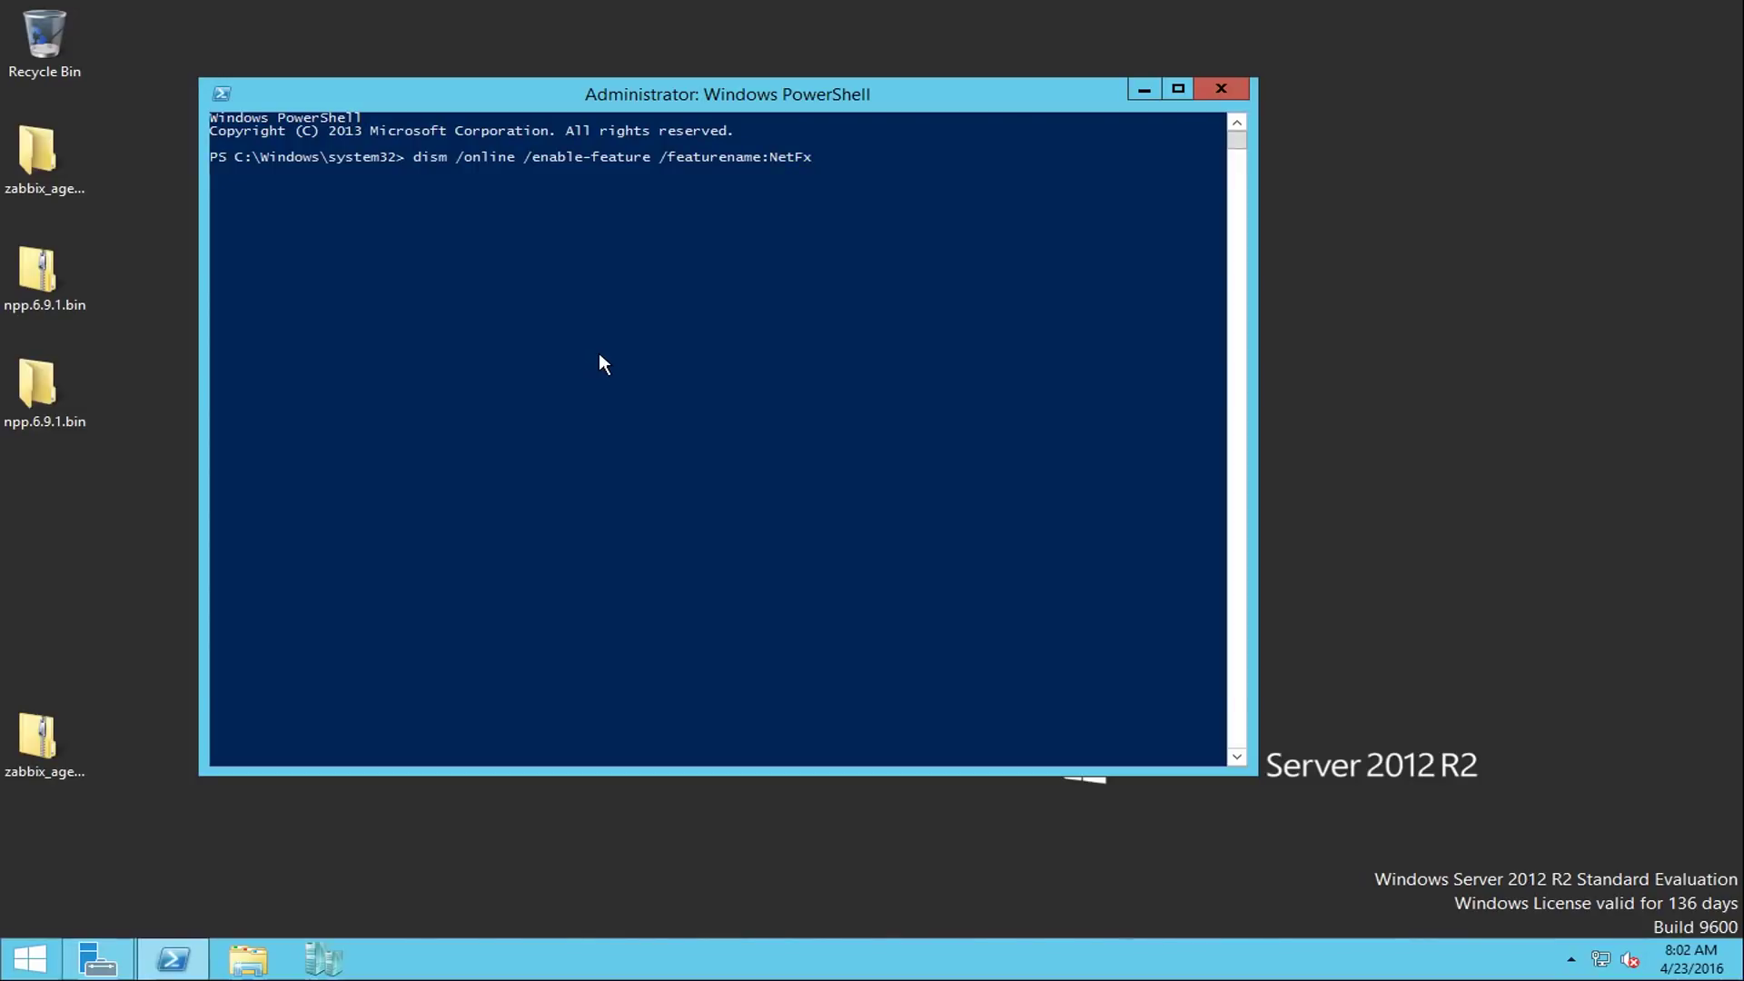
pyautogui.write('3 /all')
pyautogui.press('Return')
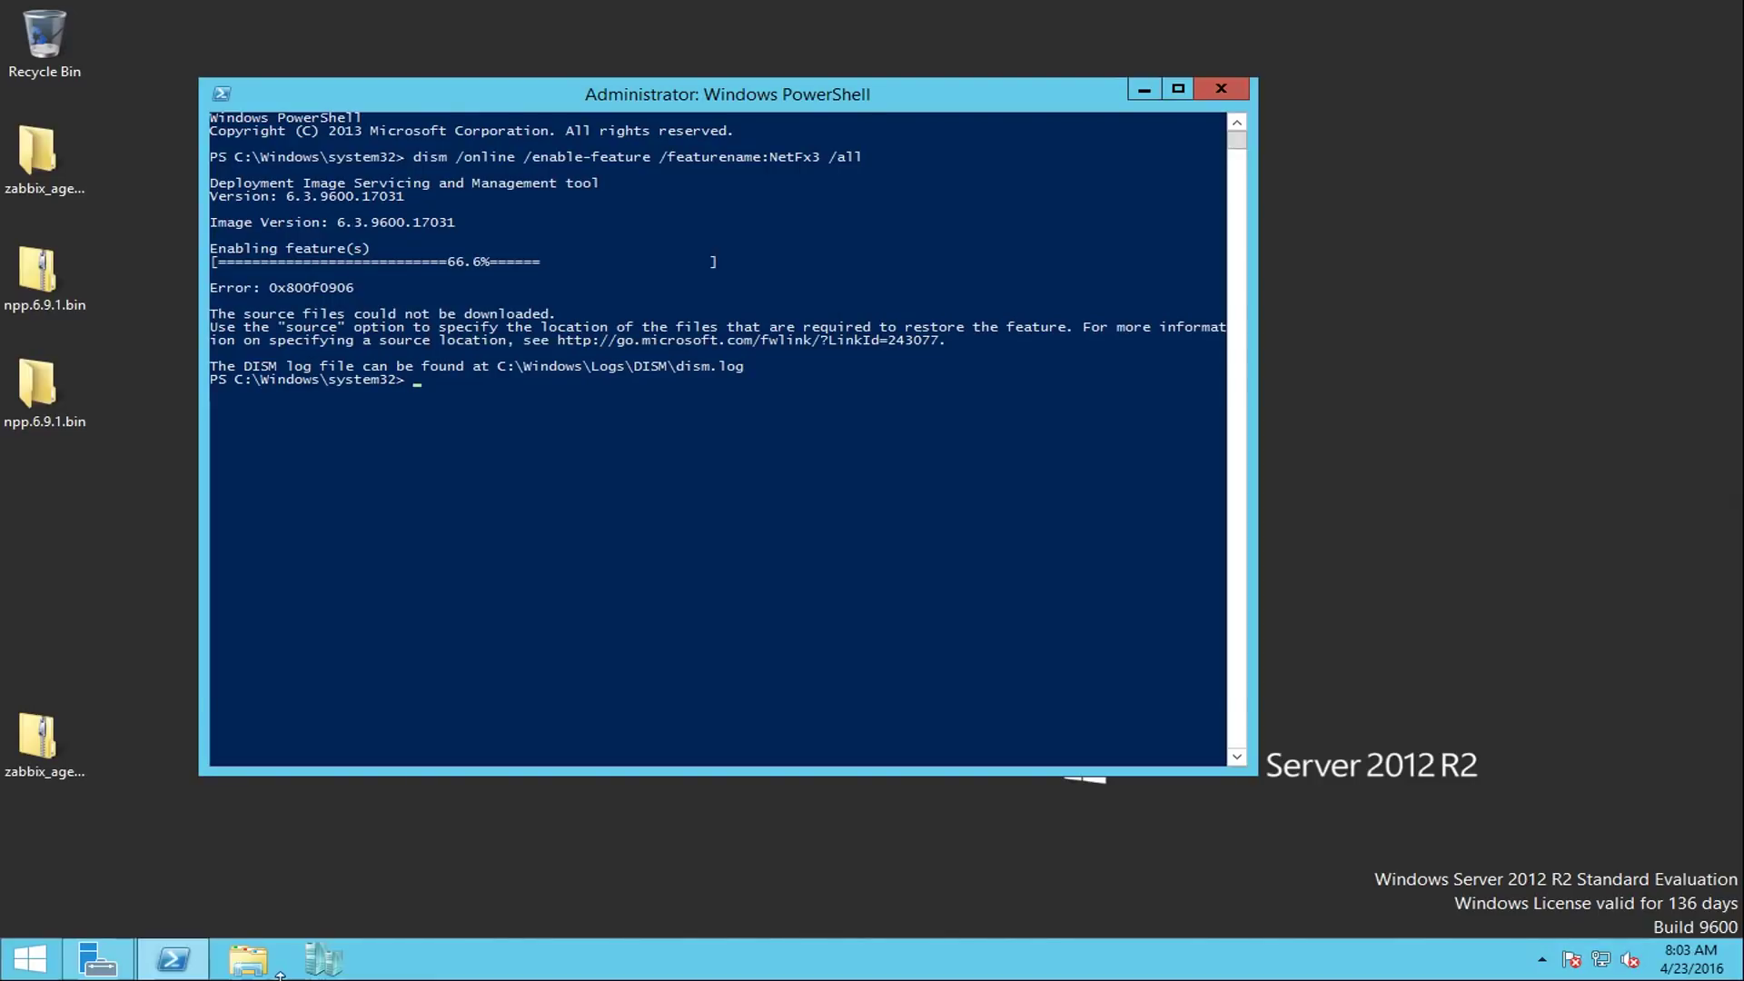
# - Browse DVD Drive (D:) to its sources folder in File Explorer and select the sxs folder
pyautogui.click(1270, 880)
pyautogui.press('super+e')
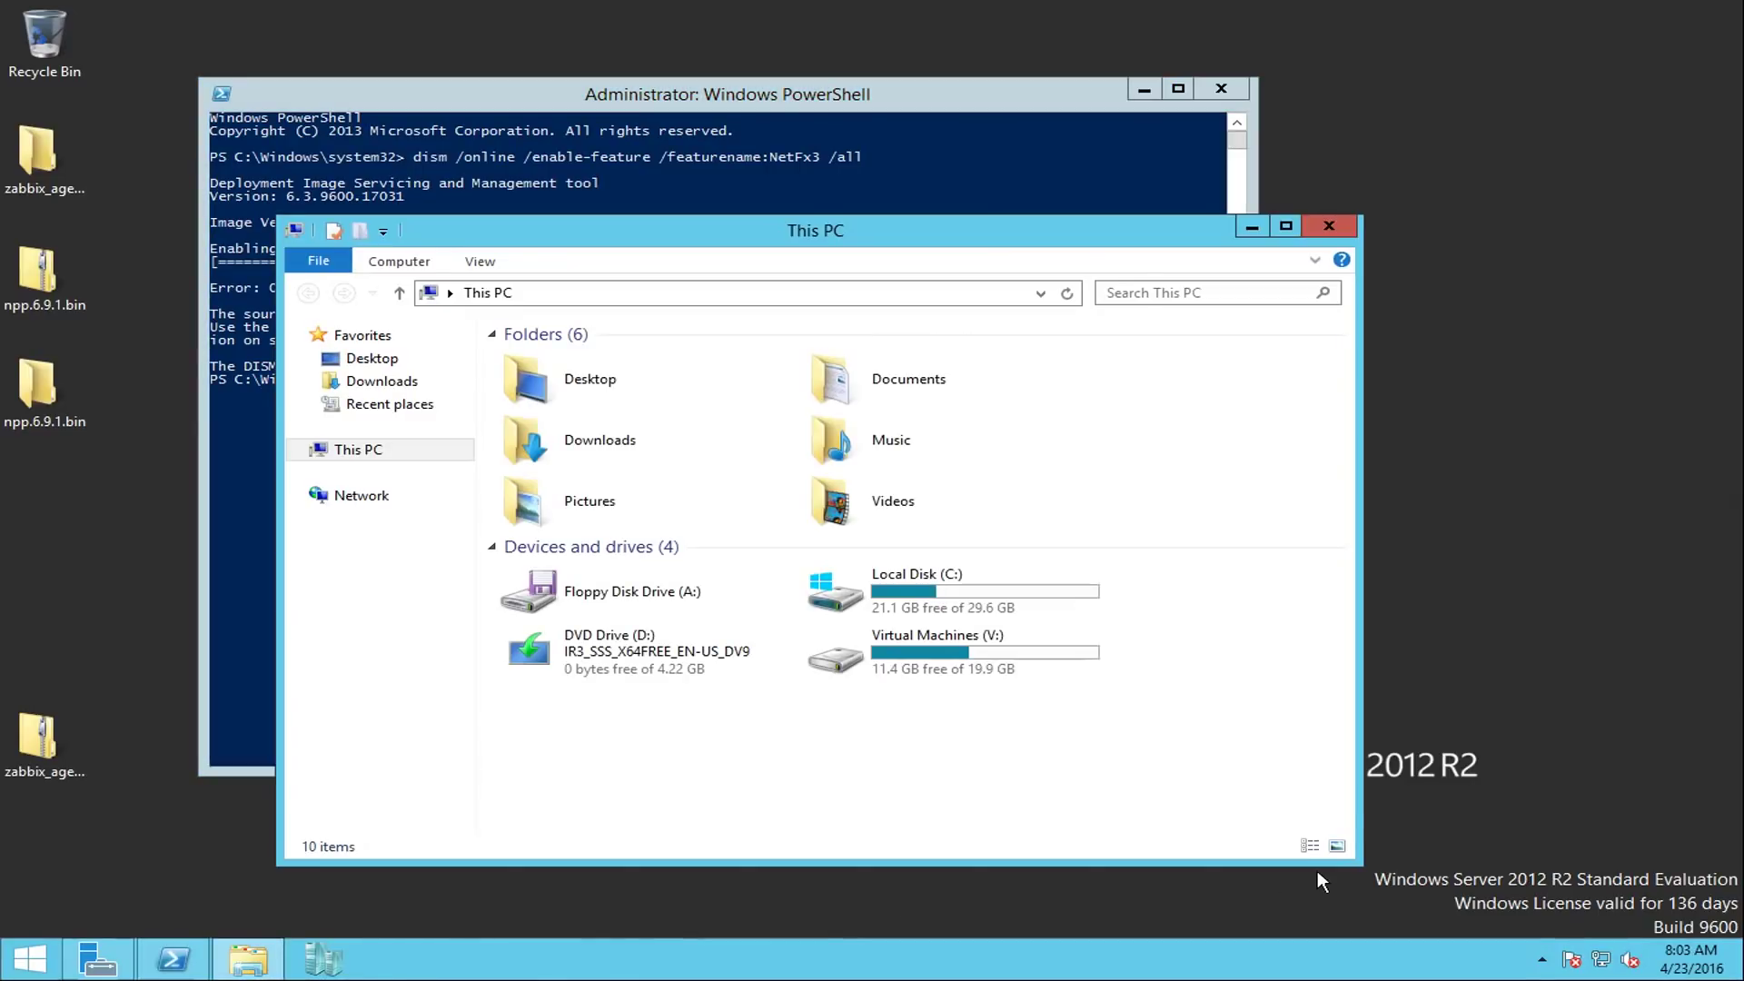
pyautogui.rightClick(637, 648)
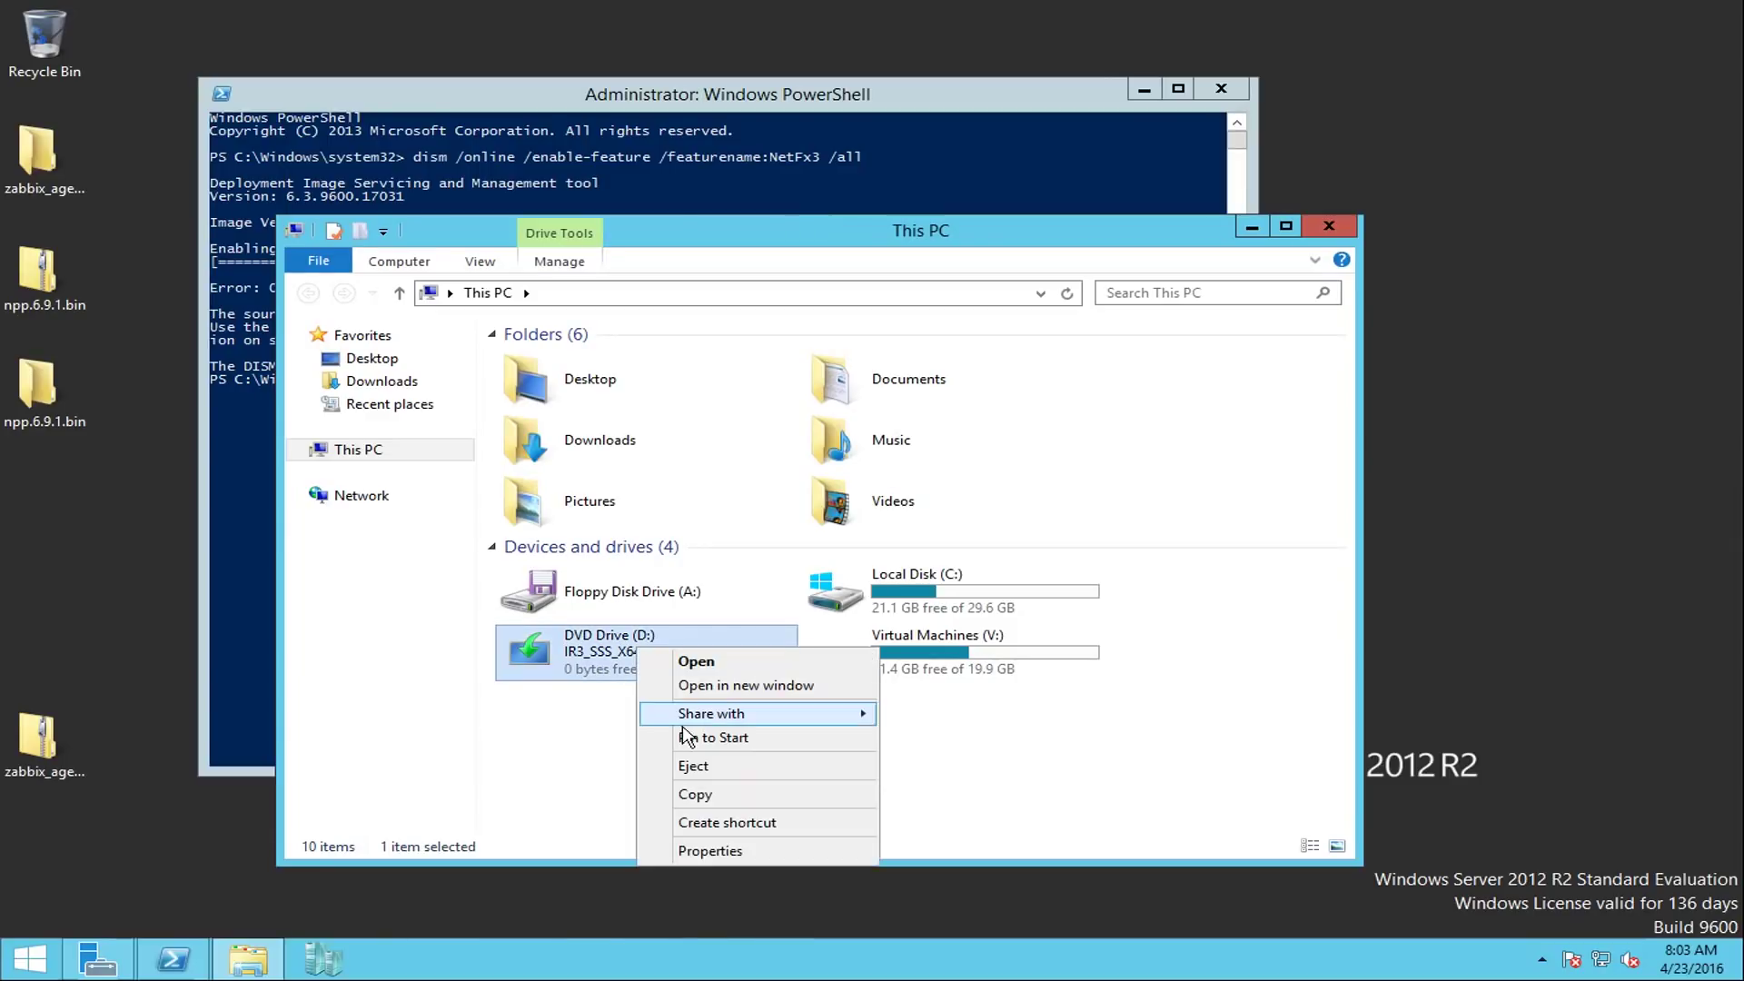
pyautogui.click(696, 662)
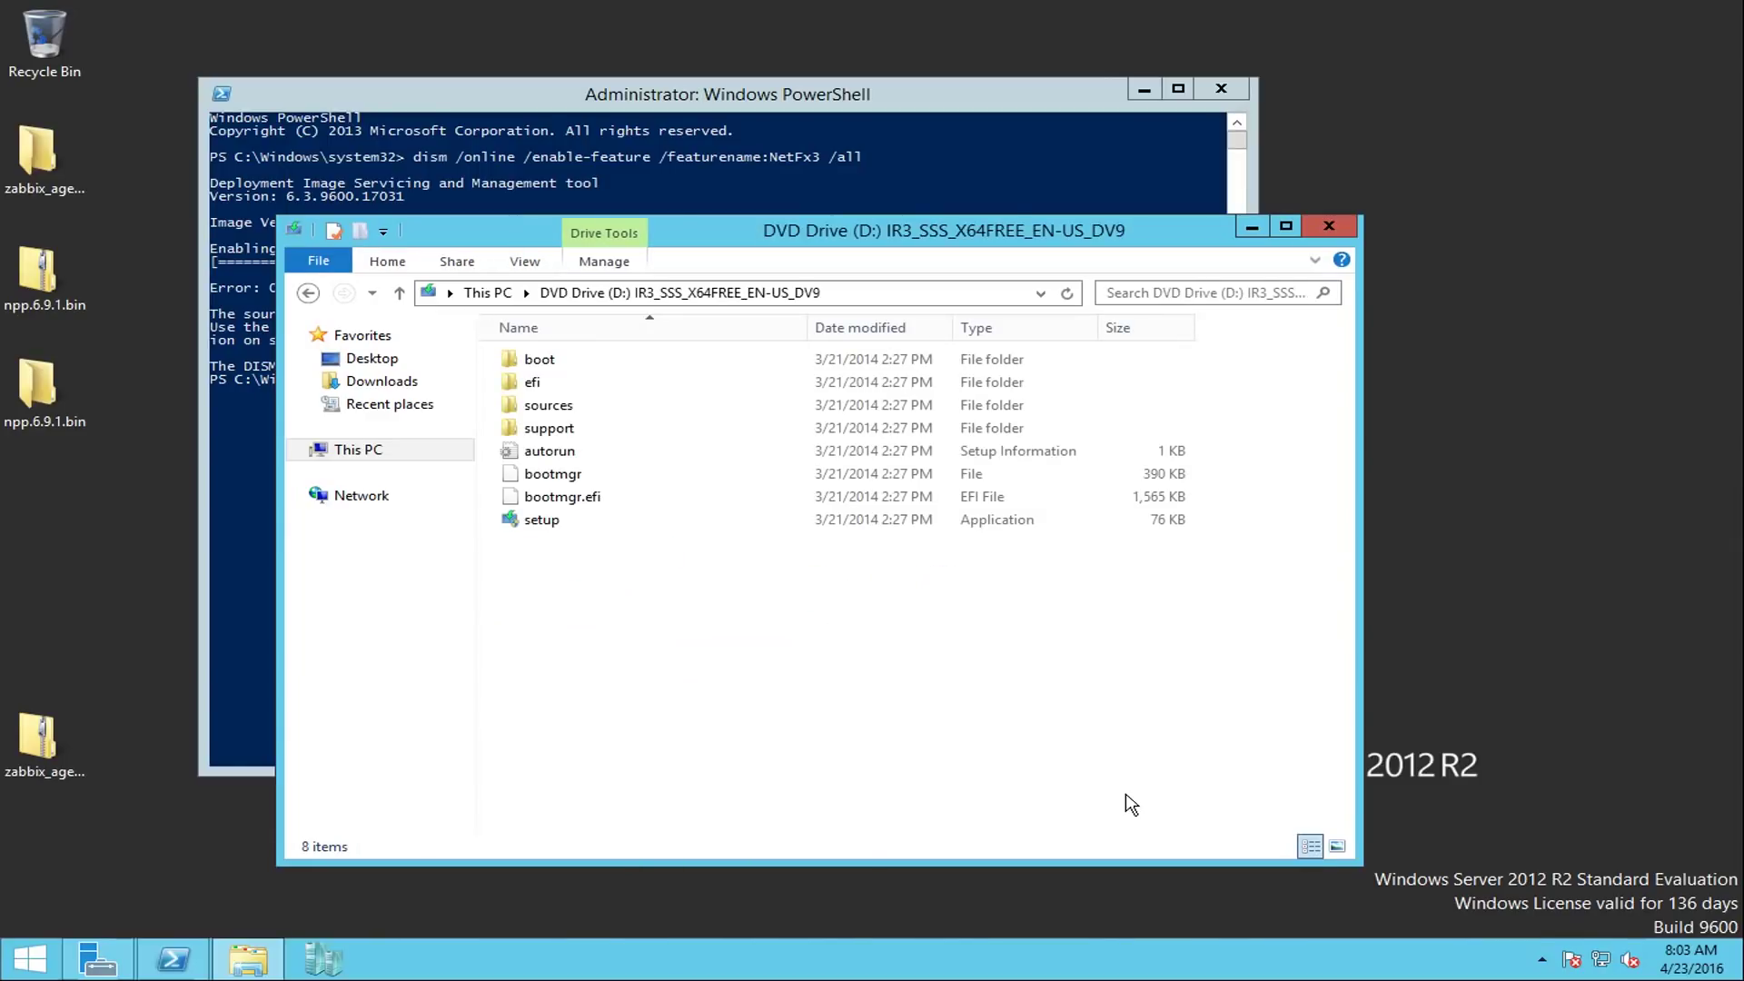
pyautogui.doubleClick(564, 413)
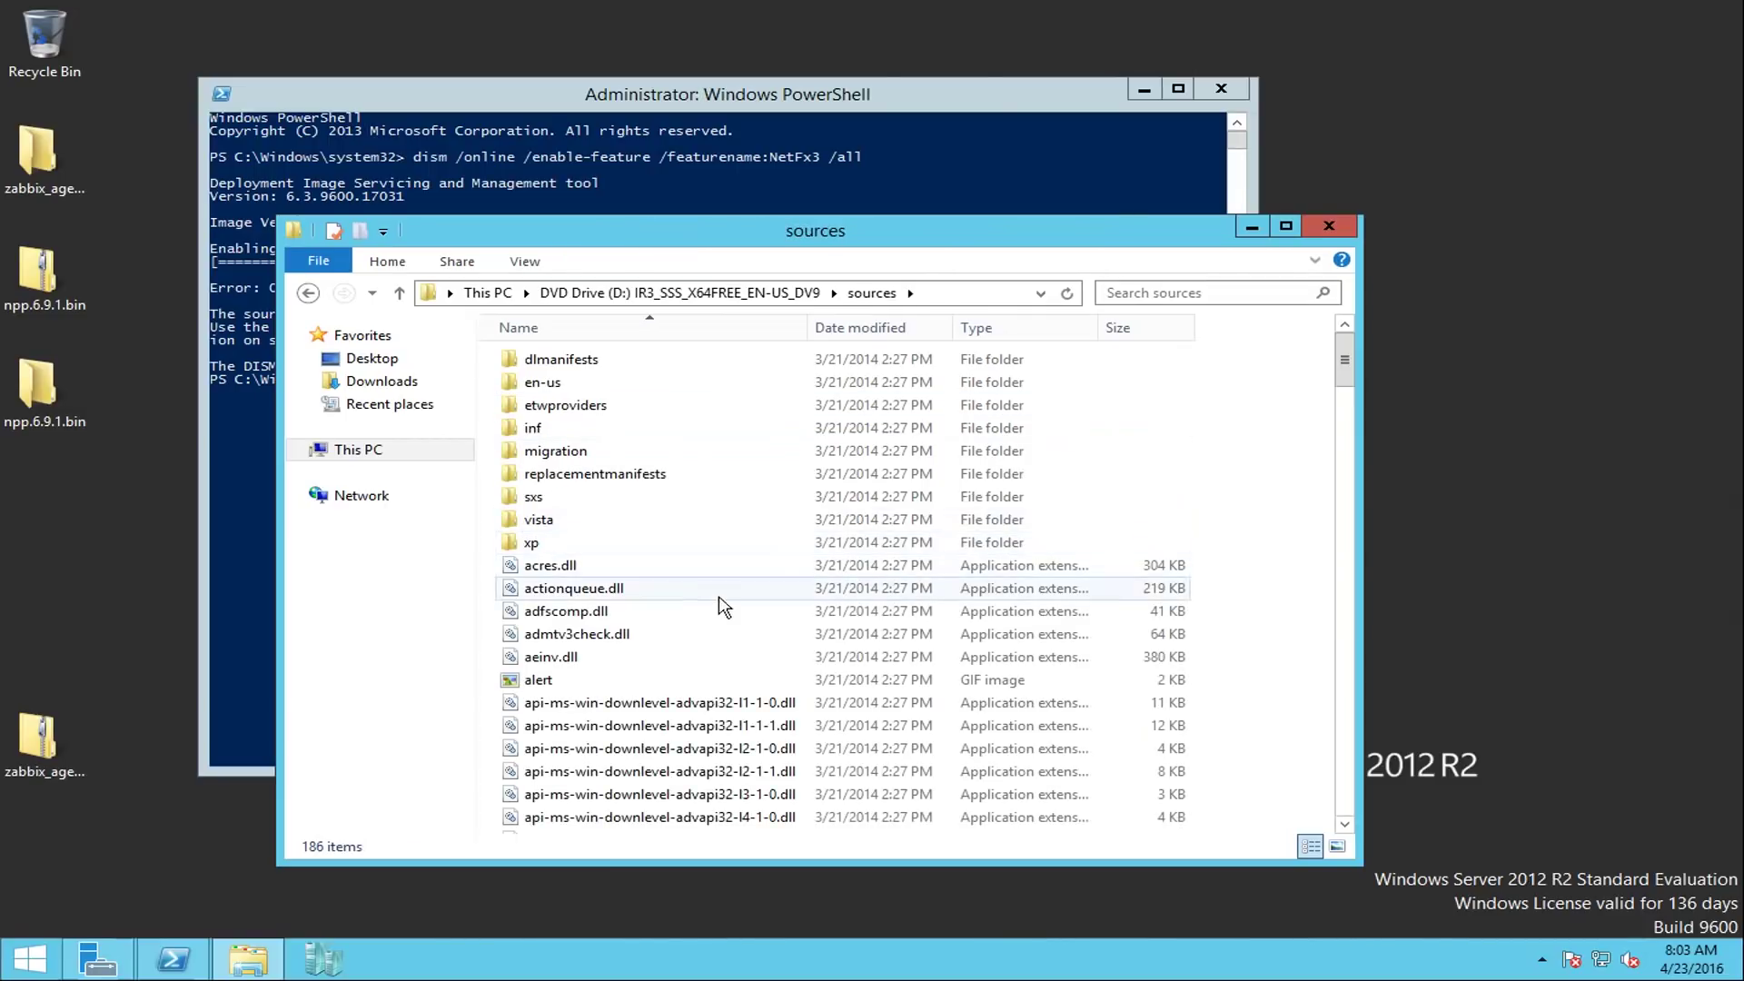
pyautogui.click(542, 498)
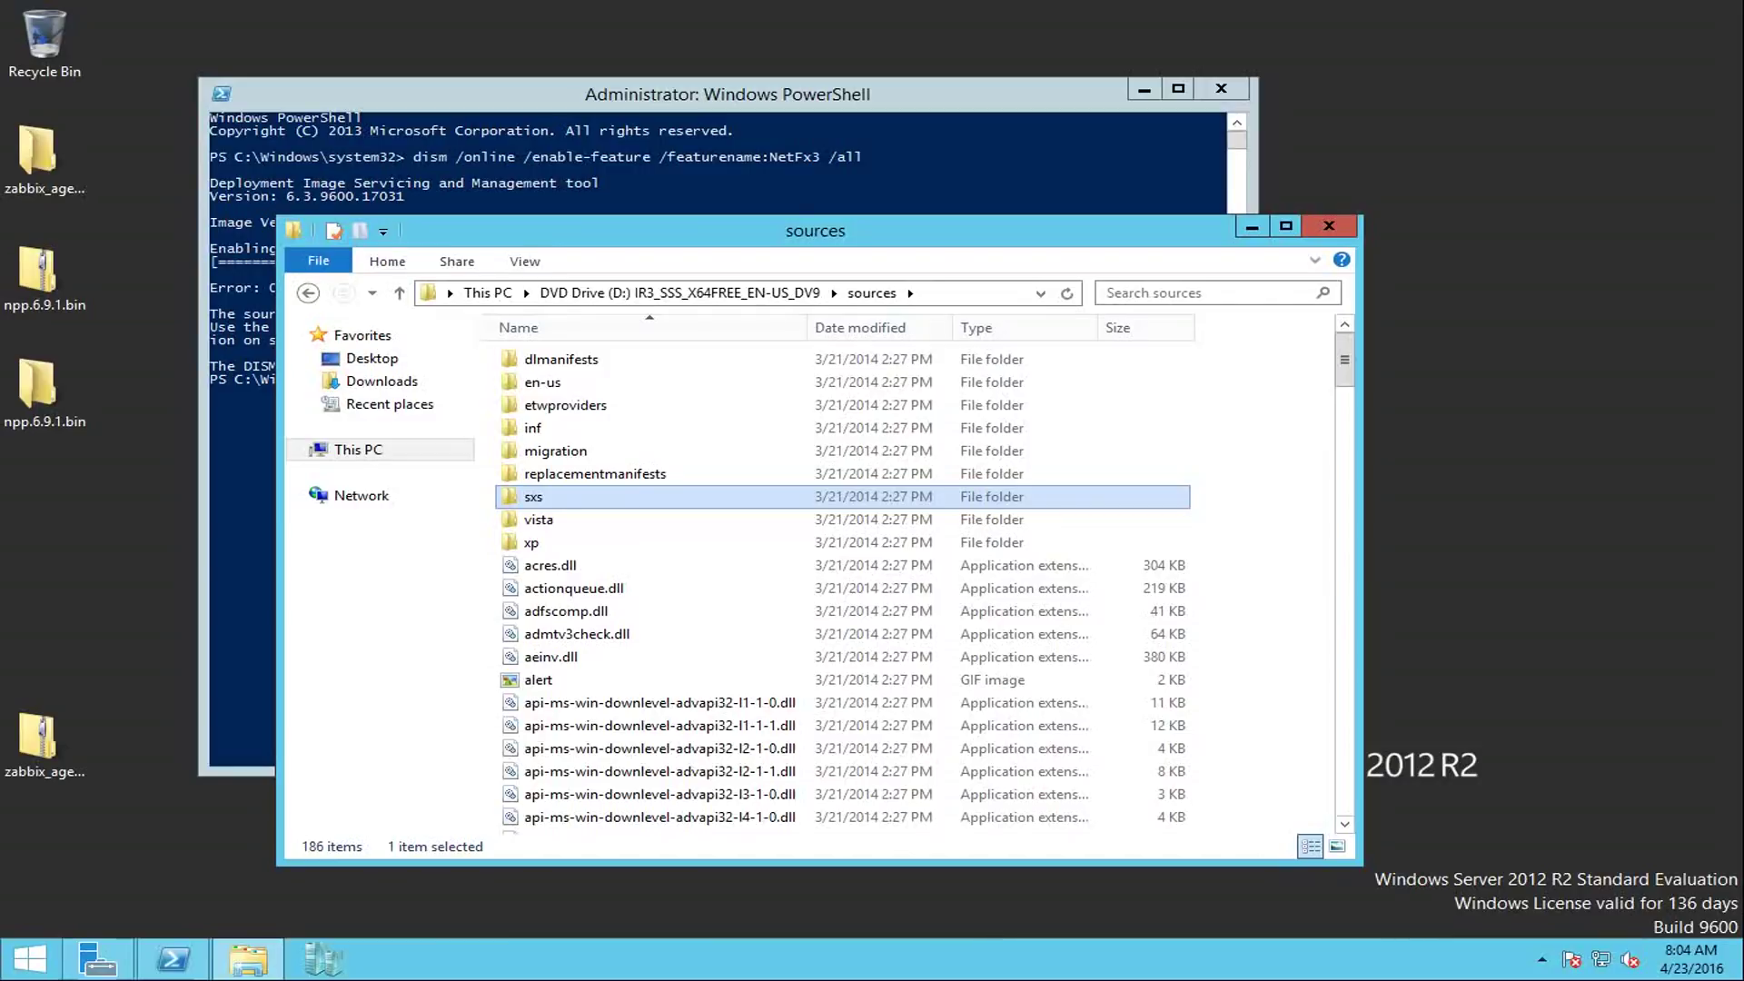
pyautogui.click(589, 93)
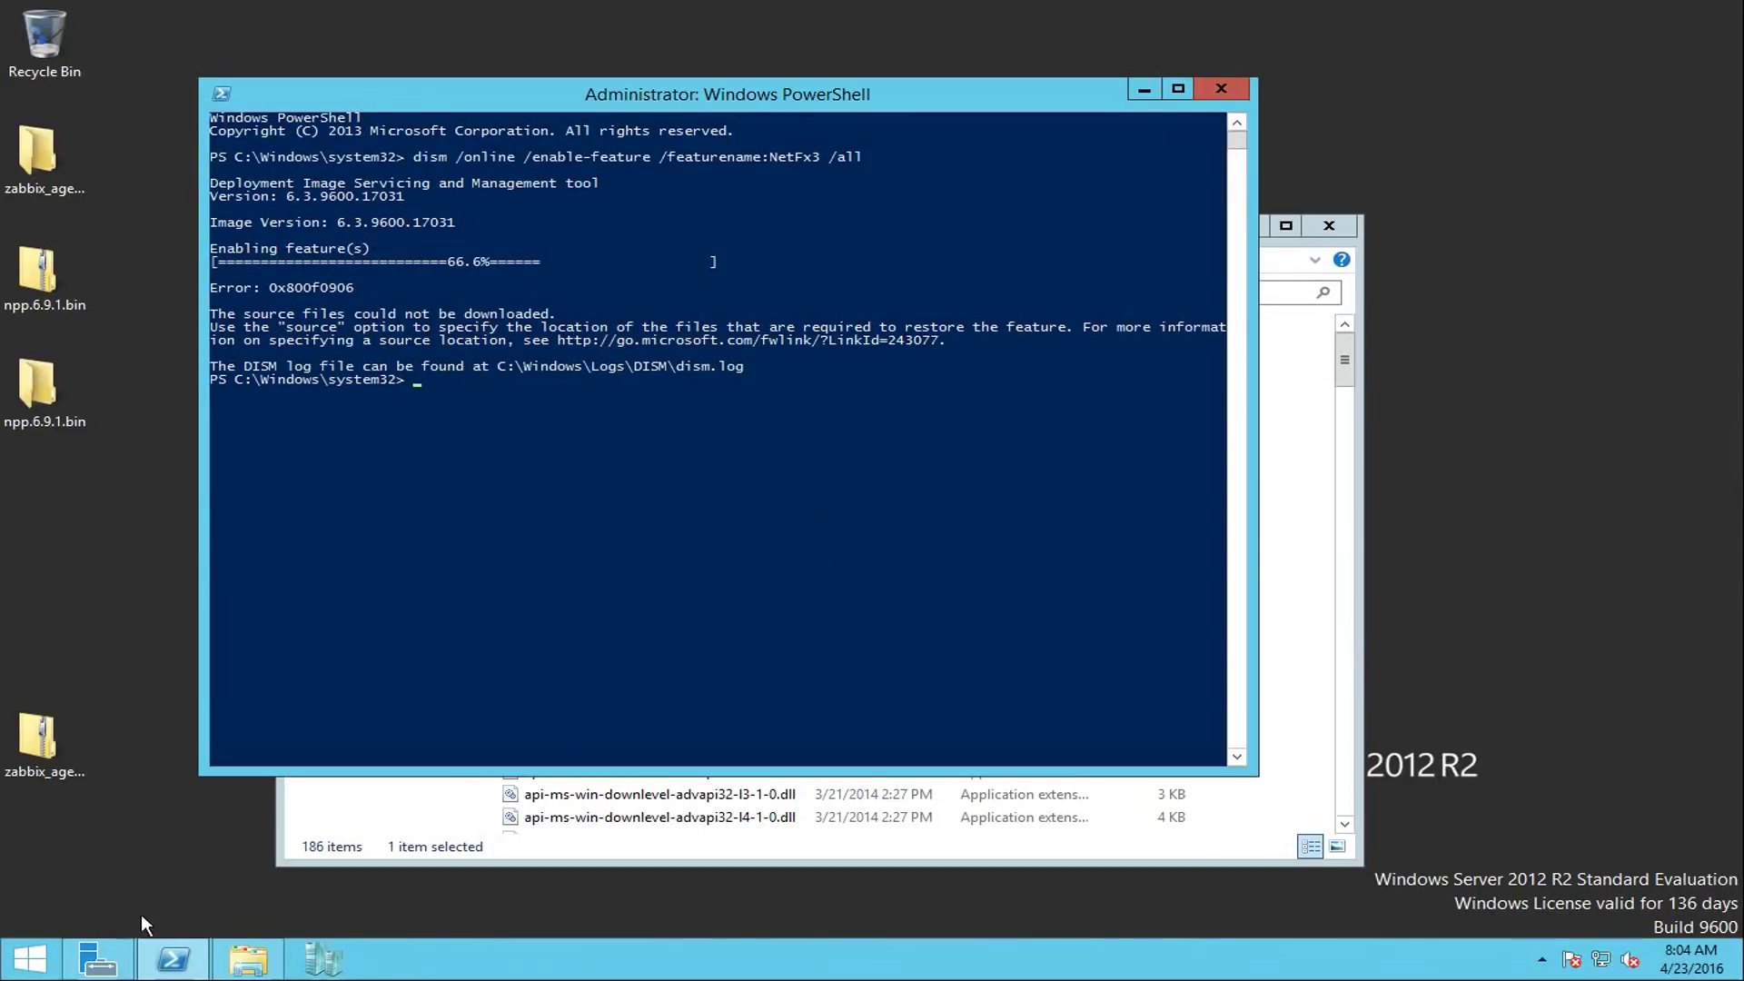
pyautogui.click(94, 970)
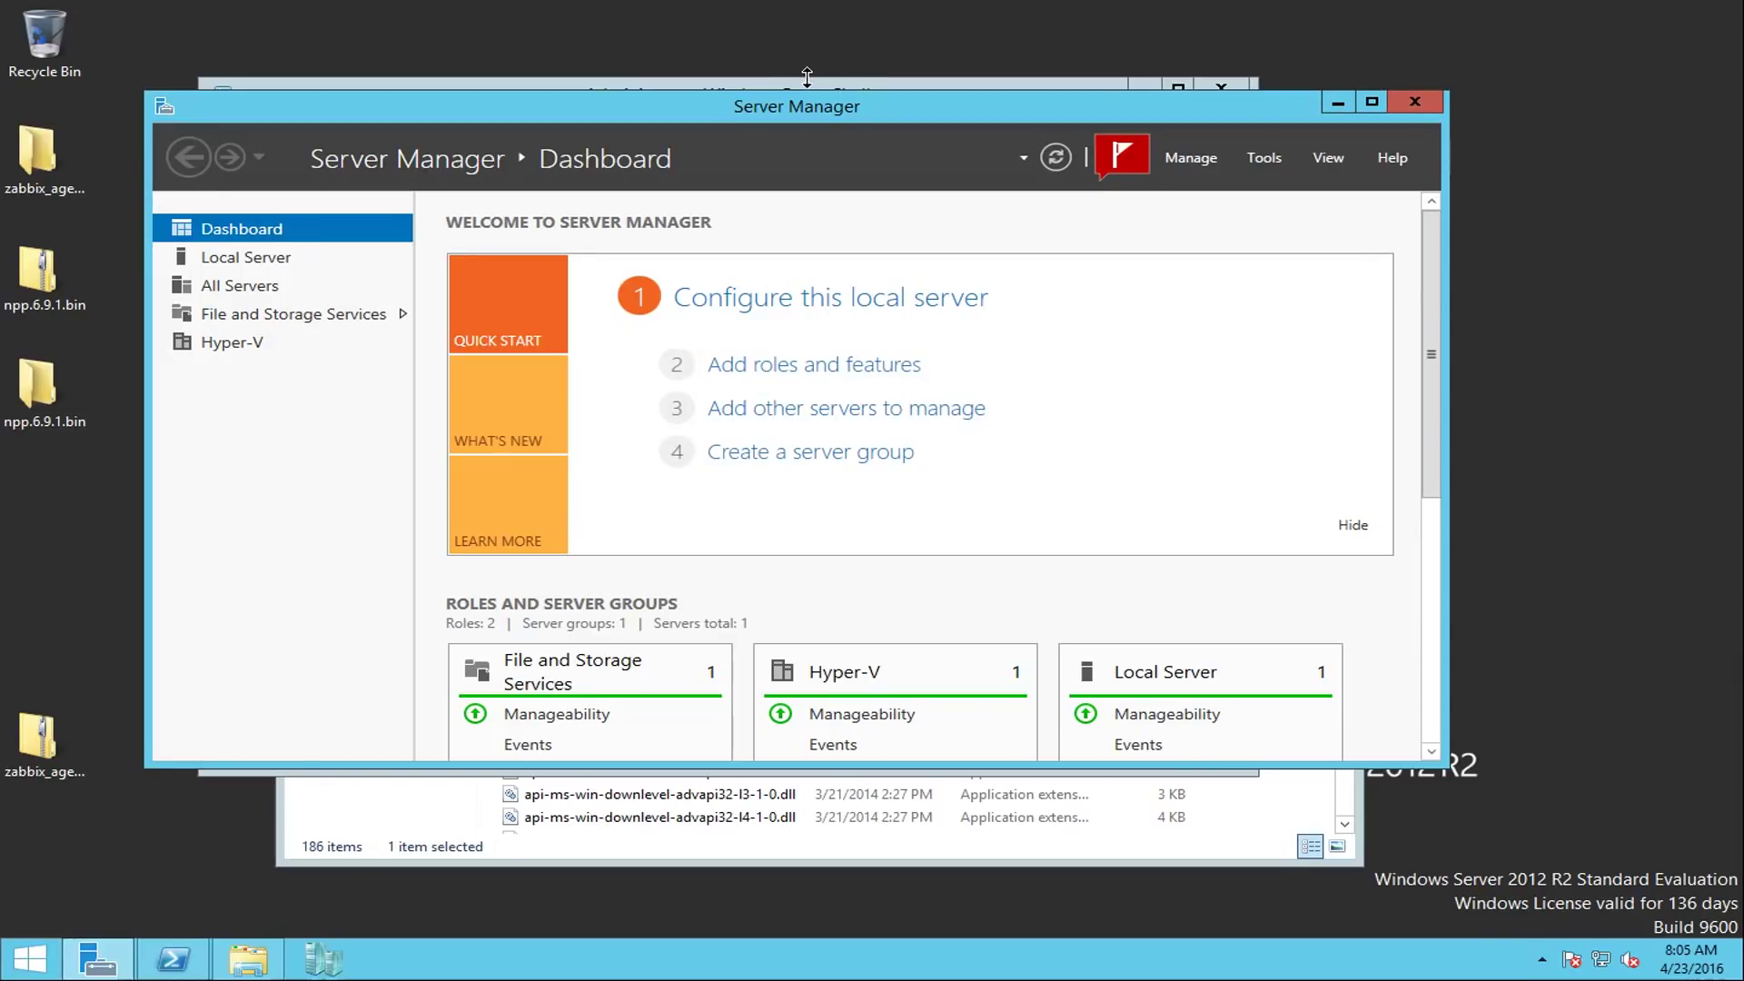
pyautogui.click(820, 79)
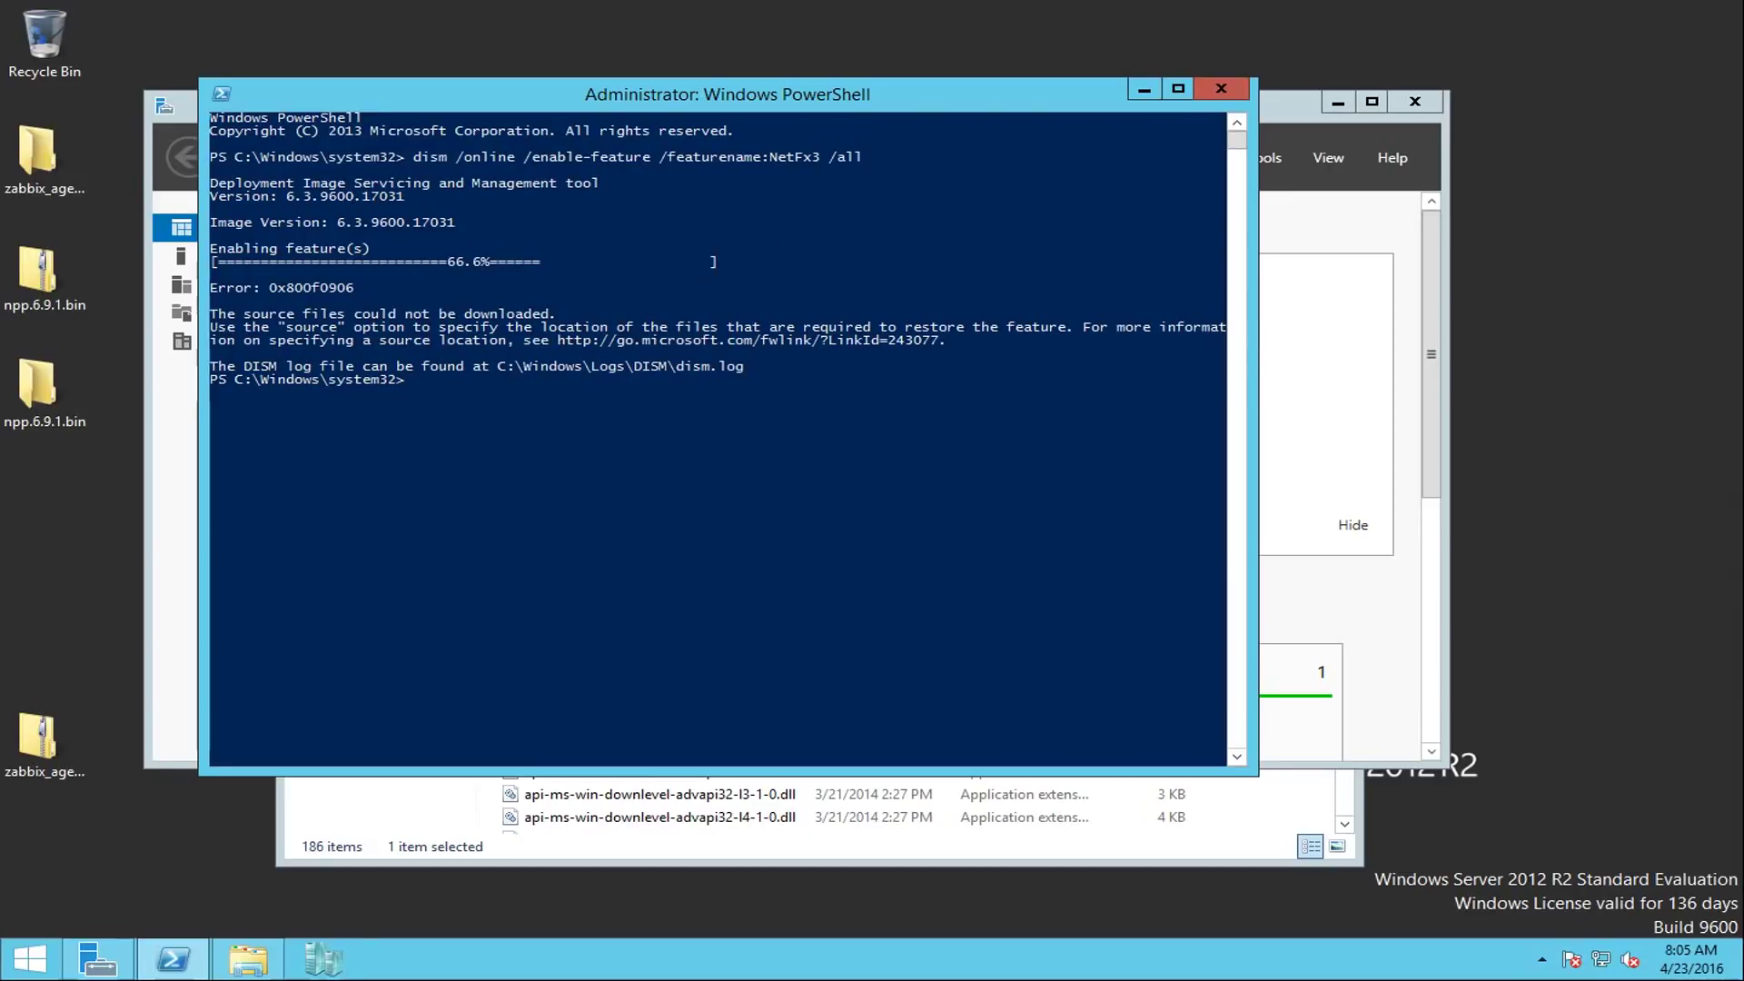
pyautogui.click(250, 961)
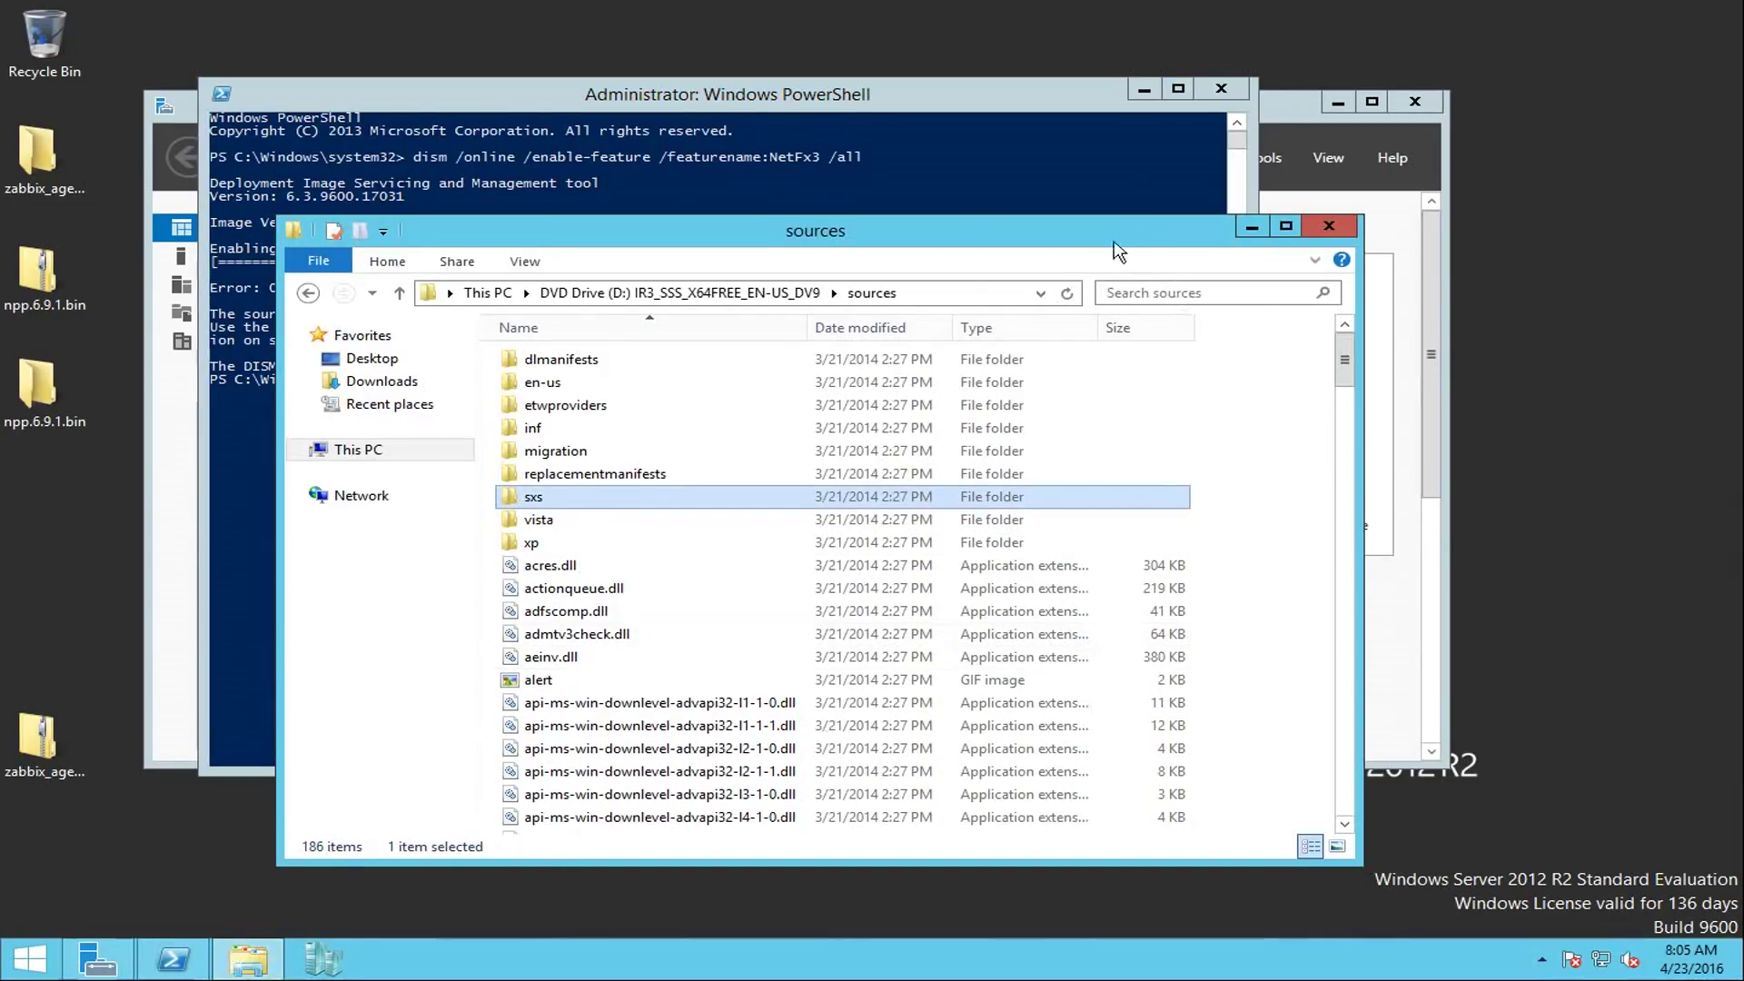
# - Reveal the D:\sources path in the address bar, minimize Explorer, and return to PowerShell
pyautogui.click(940, 292)
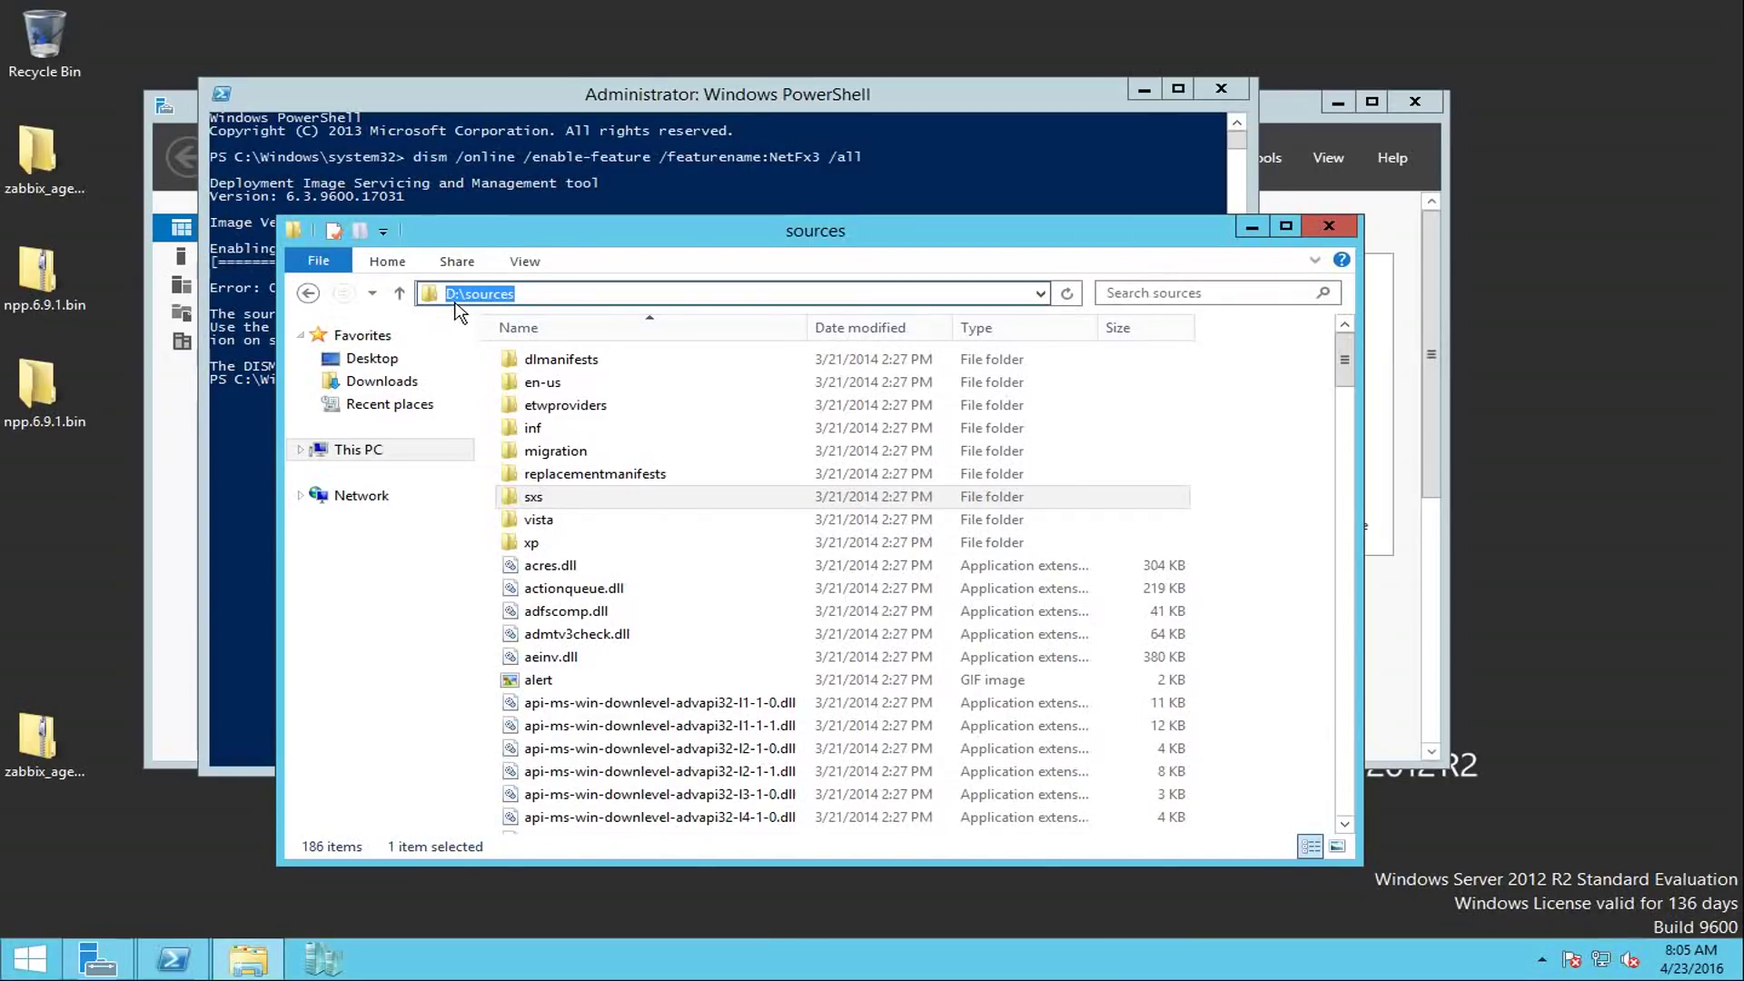
pyautogui.click(1251, 227)
pyautogui.click(586, 393)
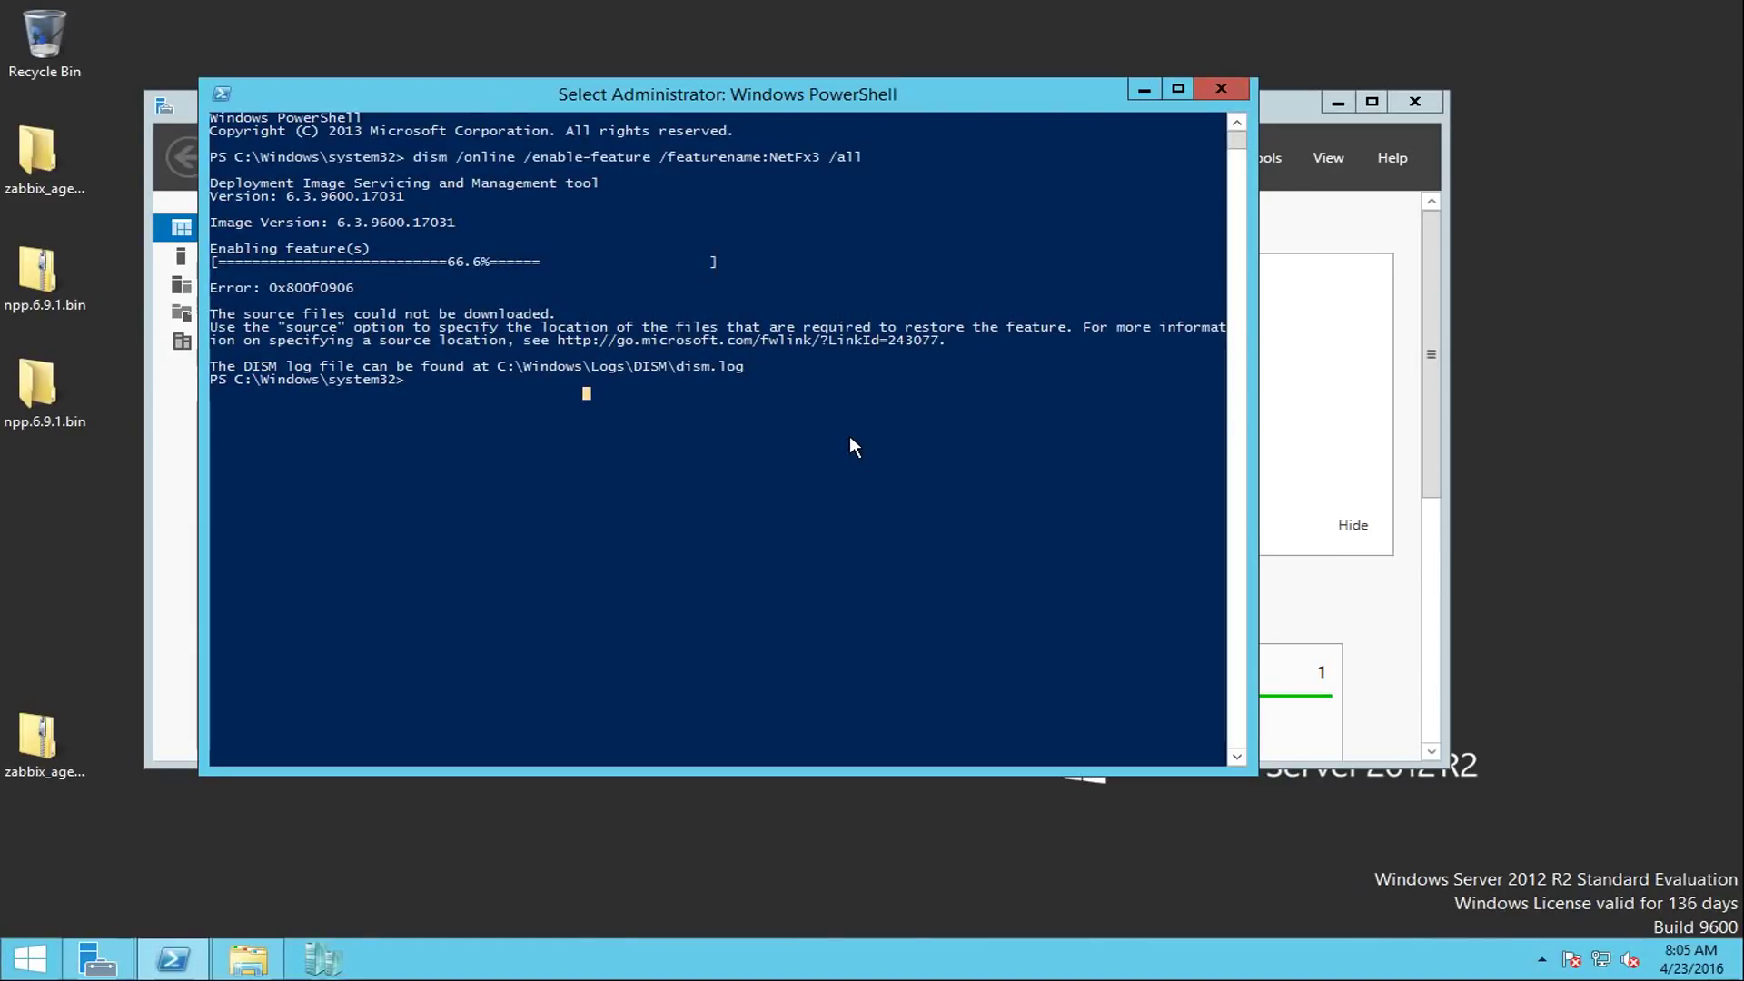
# - Rerun the NetFx3 DISM command with /LimitAccess /Source:D:\sources\sxs until it completes successfully
pyautogui.press('Escape')
pyautogui.press('Up')
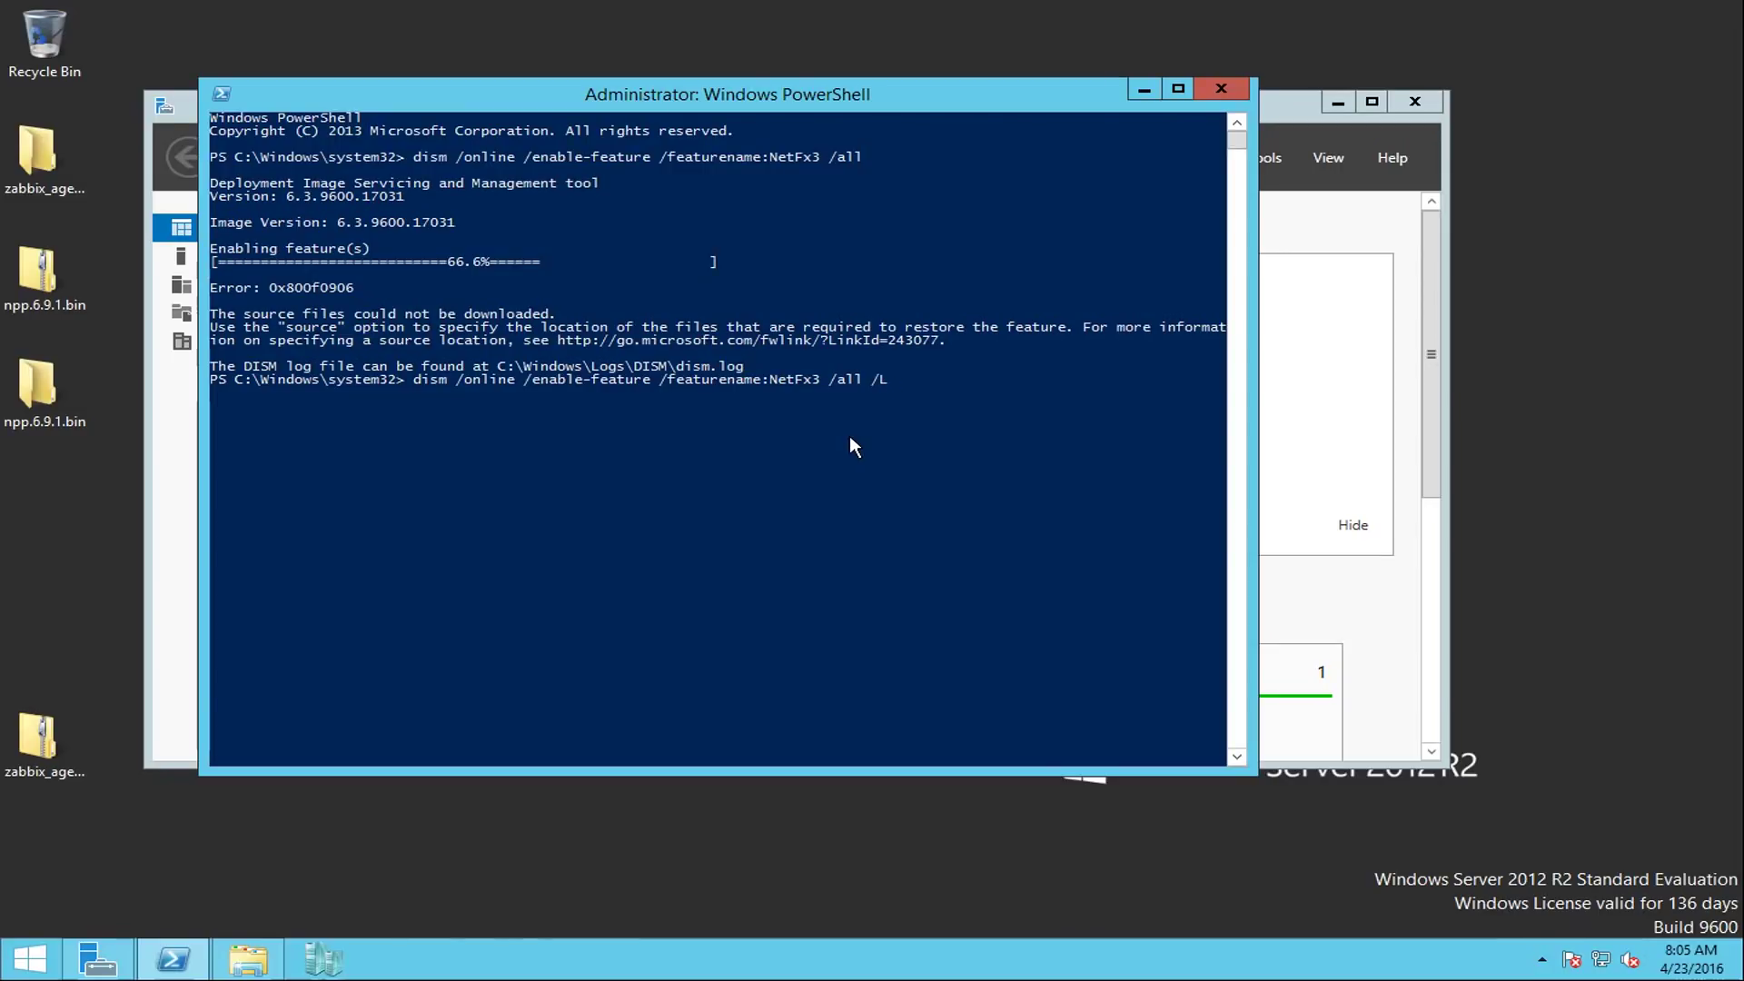
pyautogui.write('imitAccess')
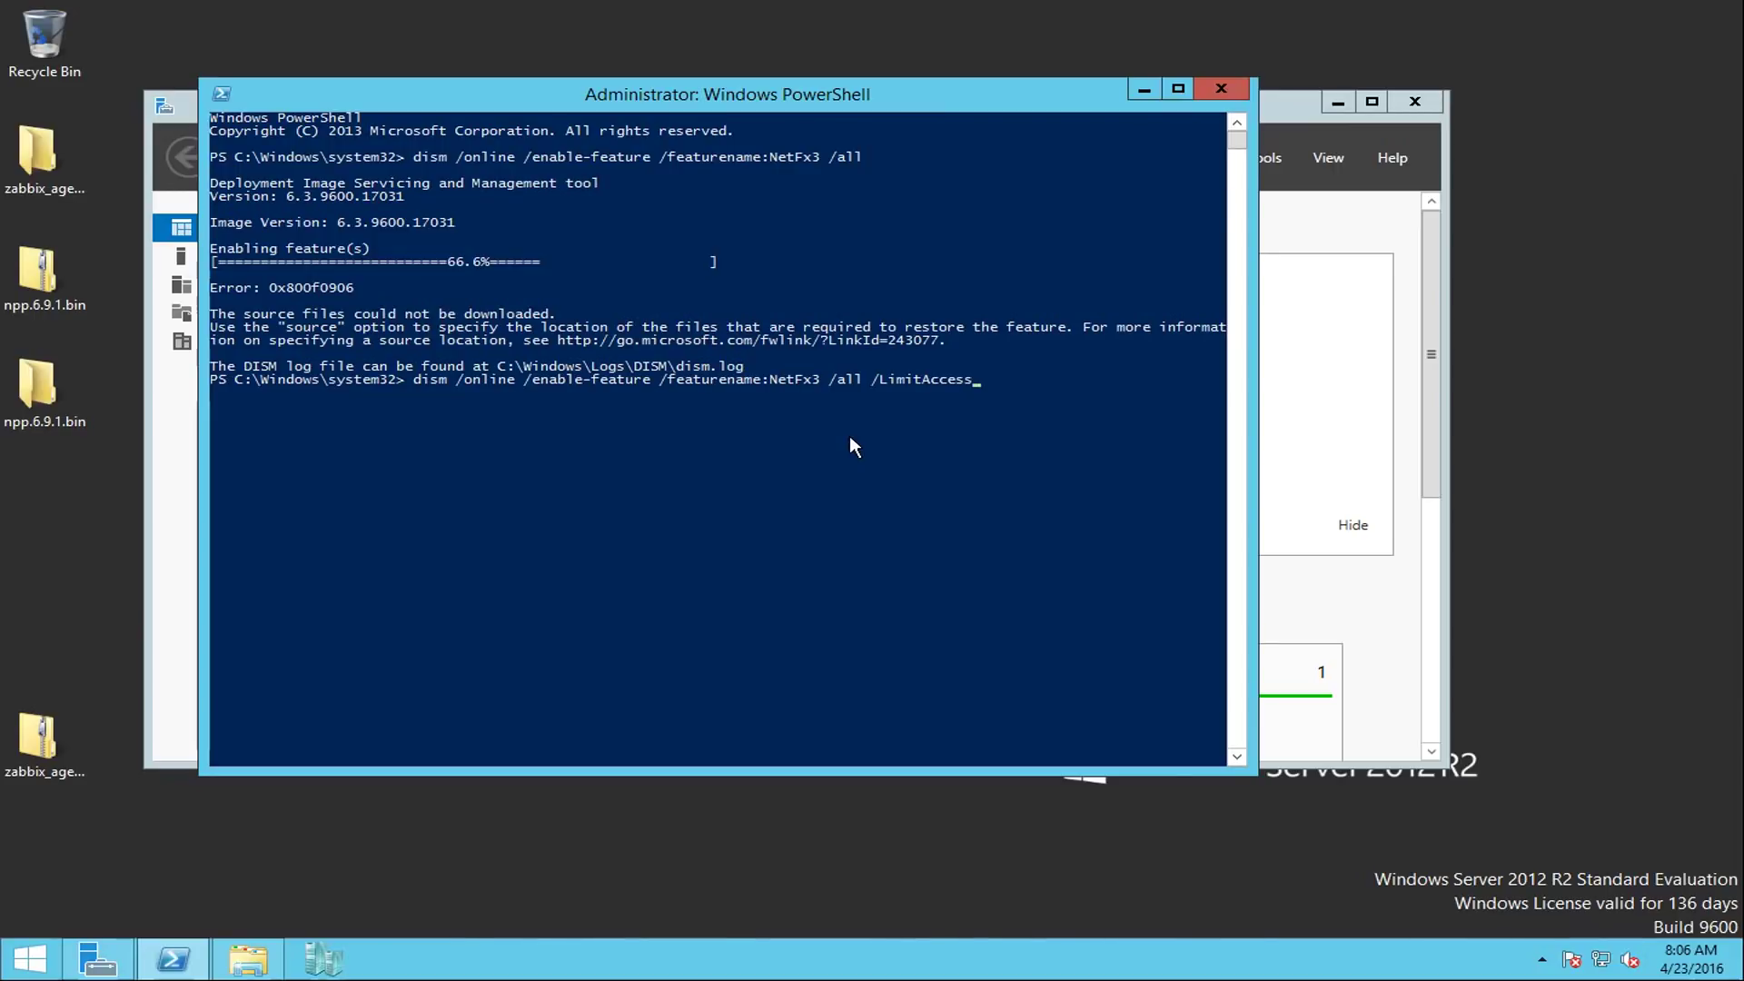
pyautogui.write('/Source:D:\\sources\\sxs')
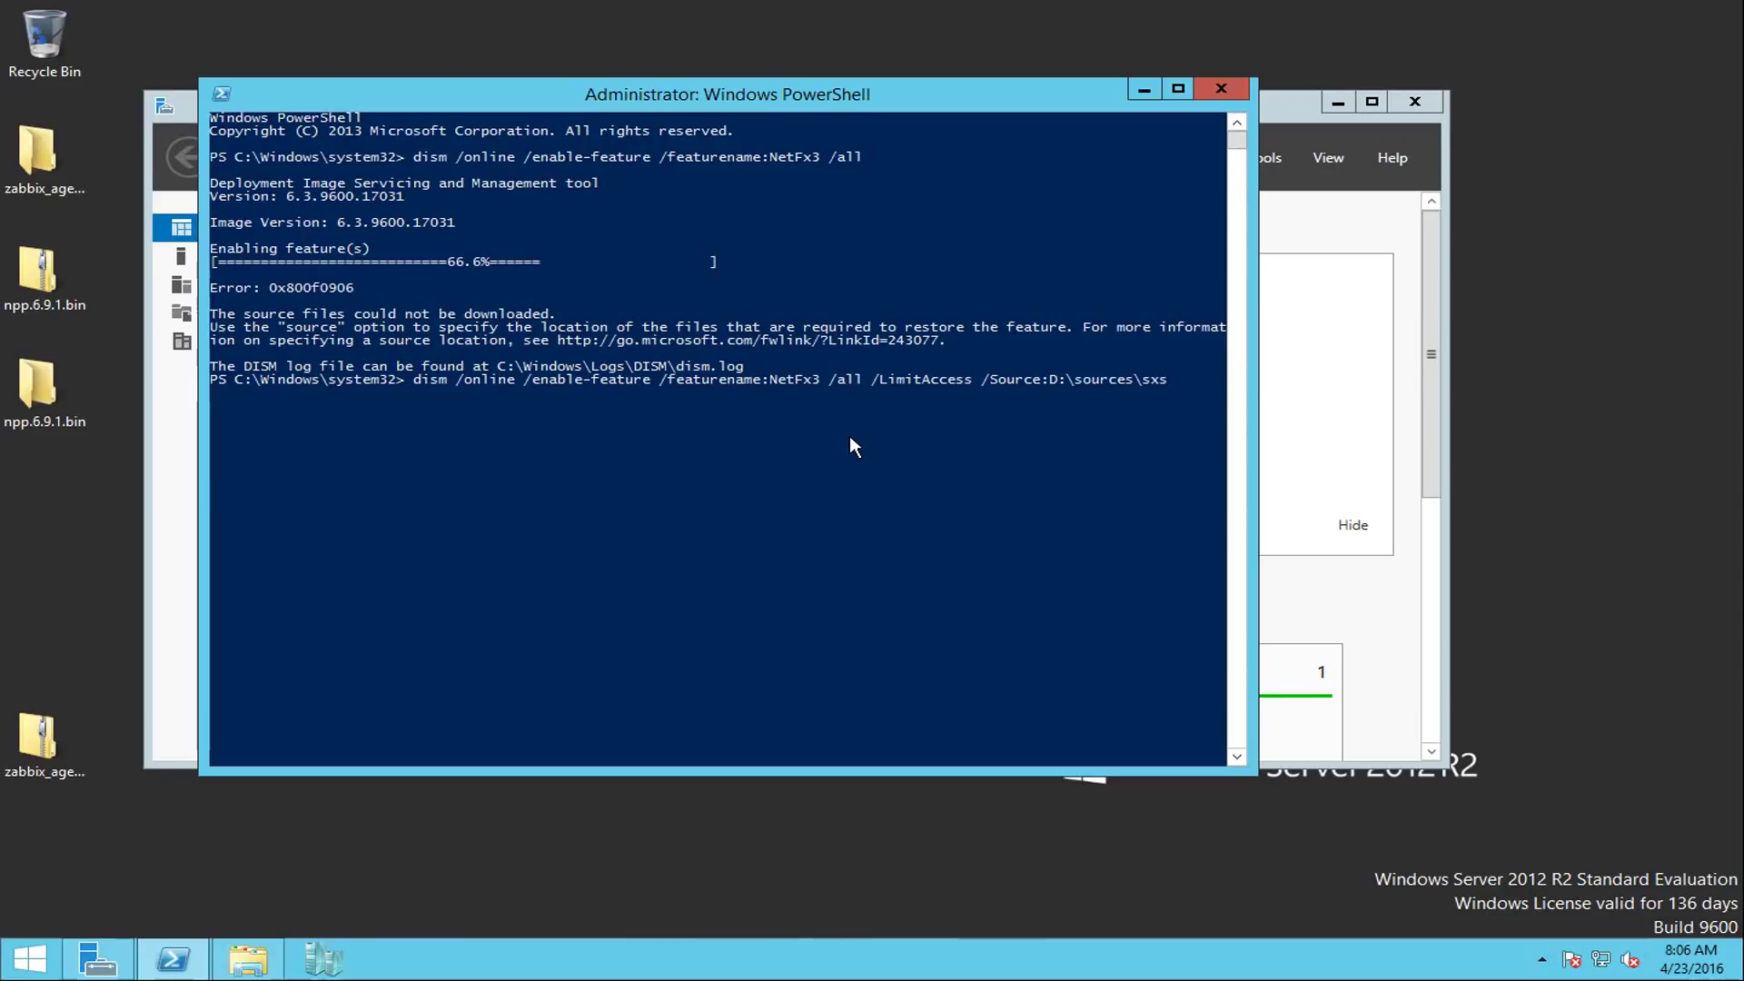
pyautogui.press('Return')
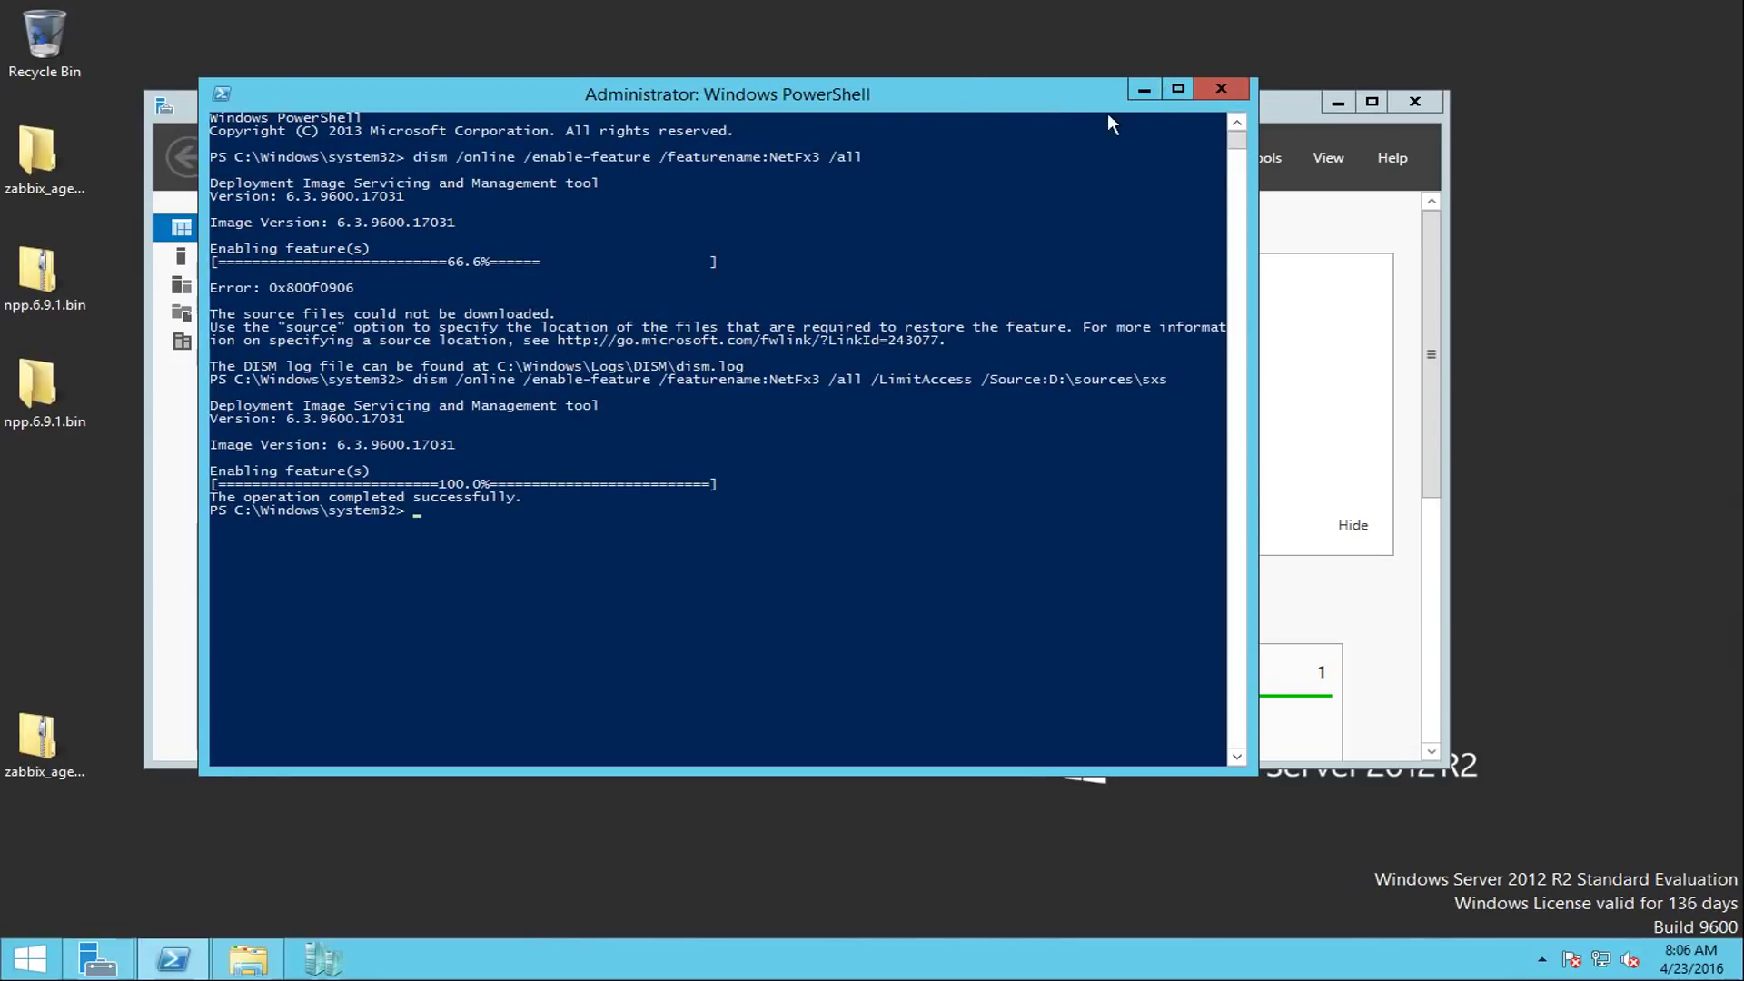
# - Reopen Add Roles and Features and expand .NET Framework 3.5 Features to verify it's installed on NLB-HOST-01
pyautogui.click(1143, 90)
pyautogui.click(1187, 153)
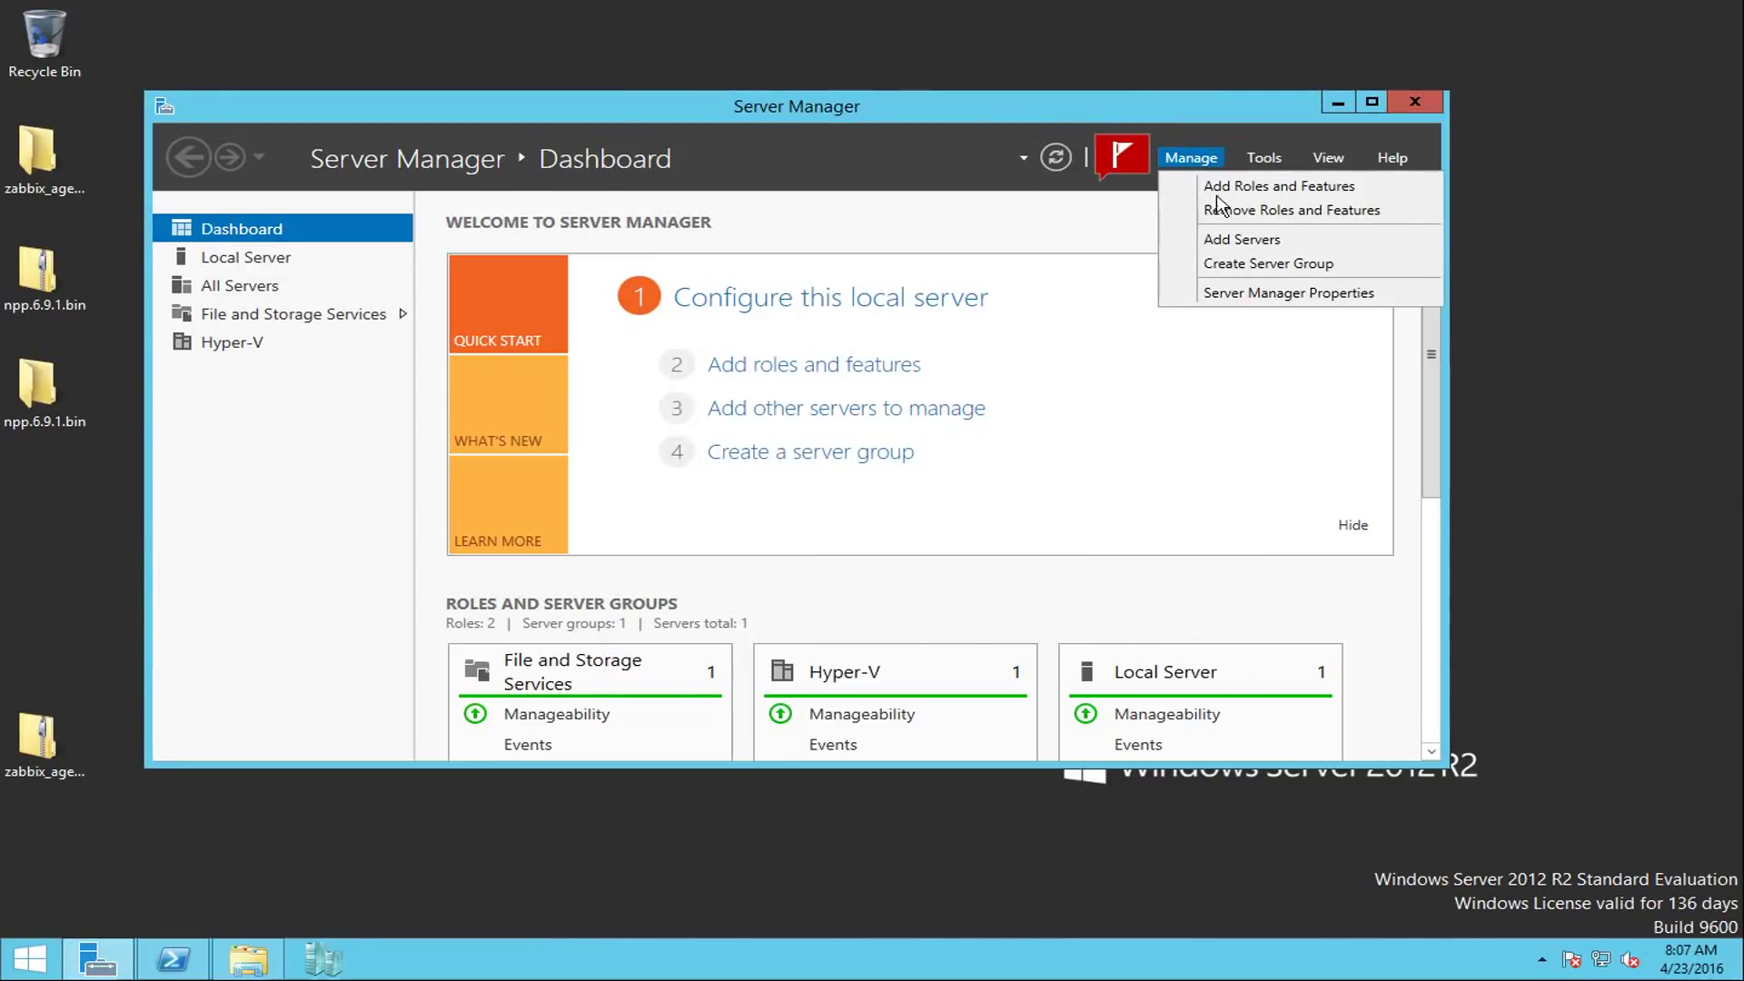
pyautogui.click(1217, 186)
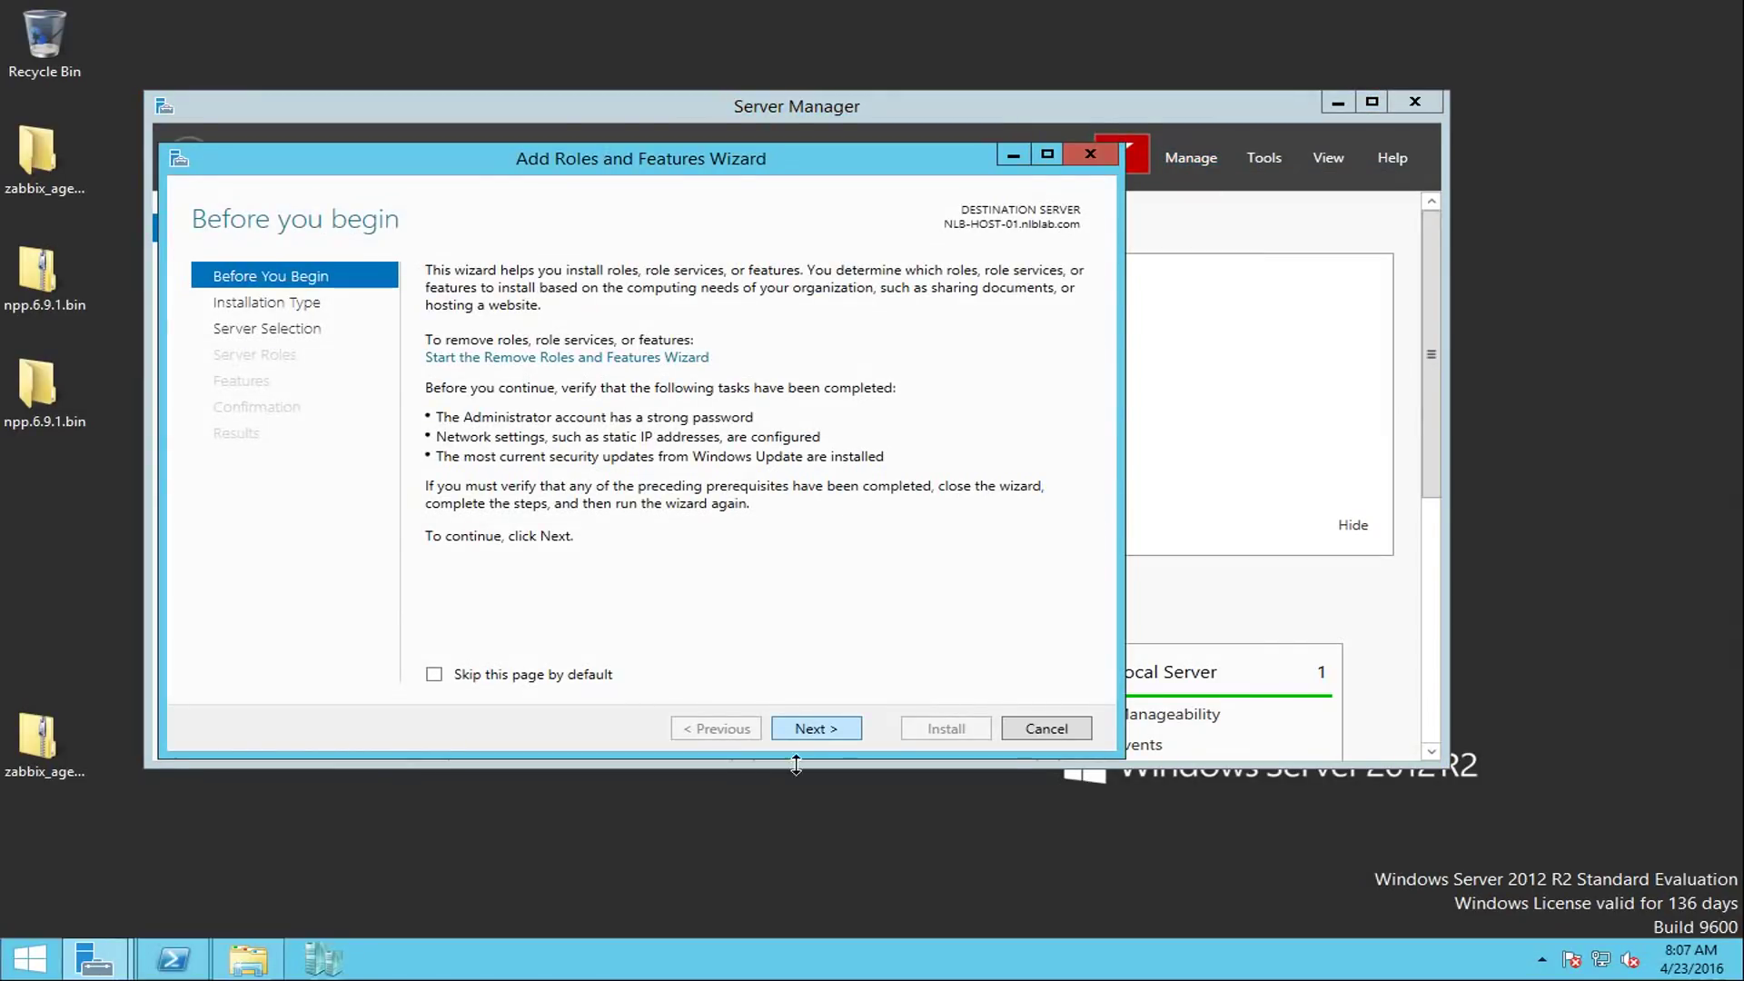
pyautogui.click(810, 734)
pyautogui.click(810, 734)
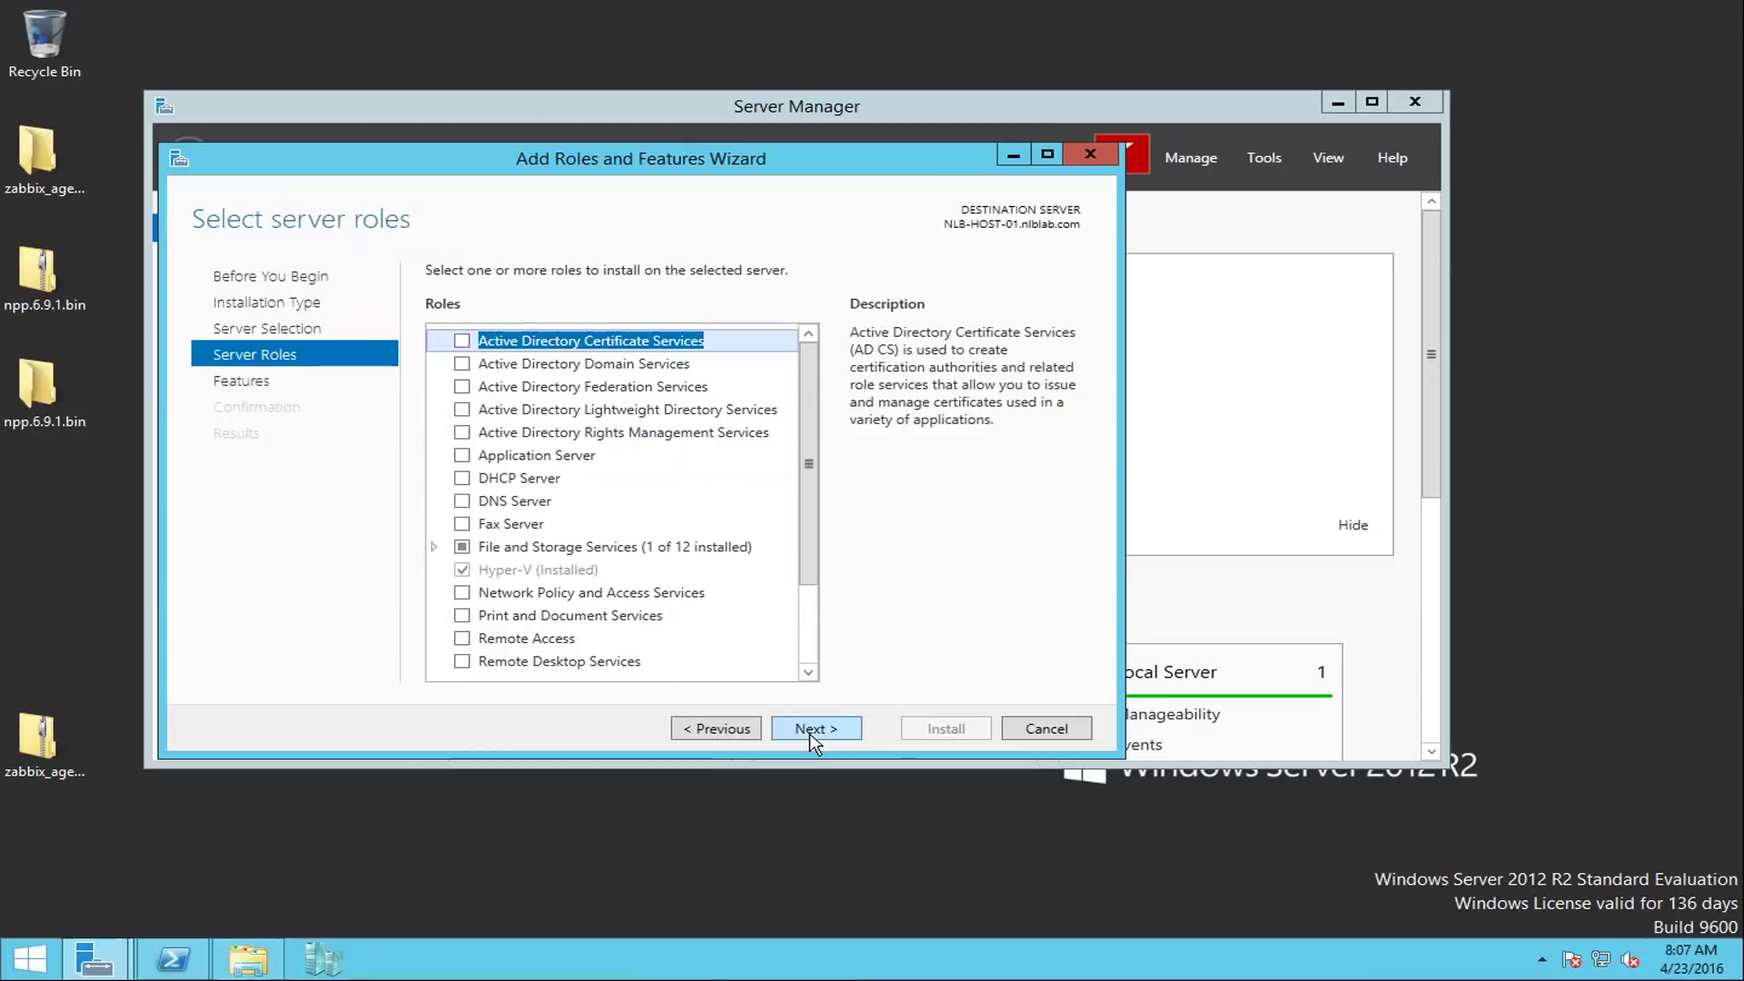
pyautogui.click(809, 730)
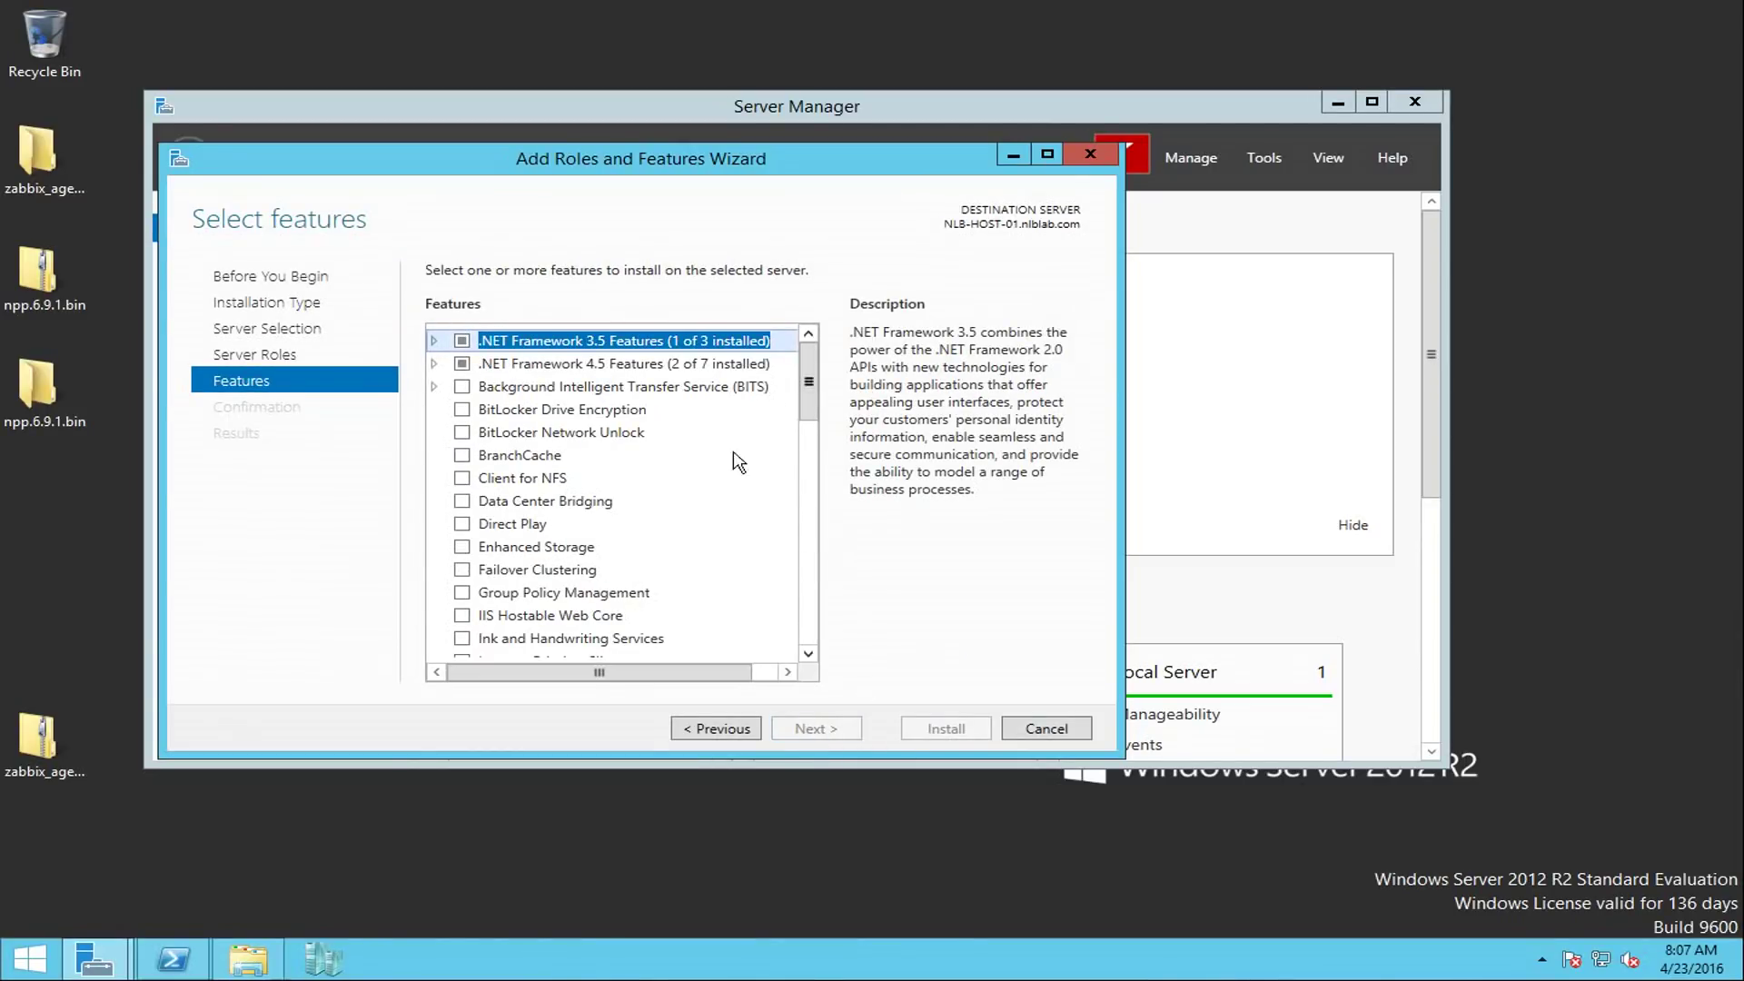
pyautogui.click(434, 341)
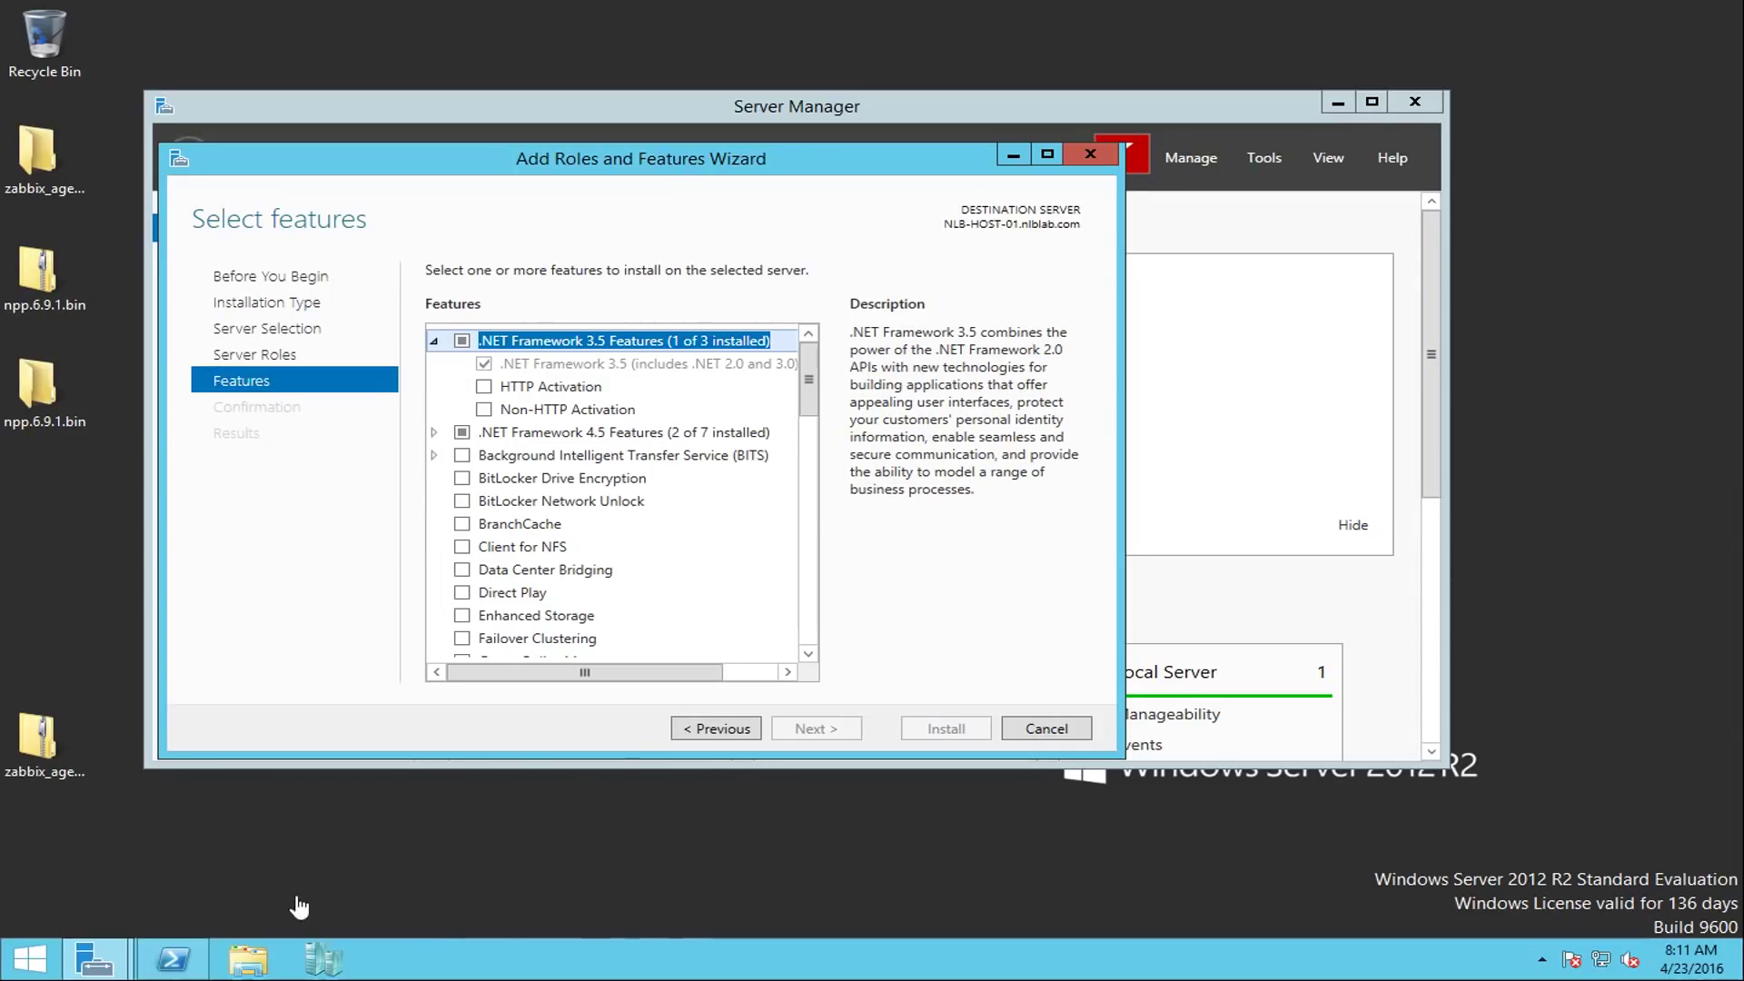
pyautogui.click(193, 954)
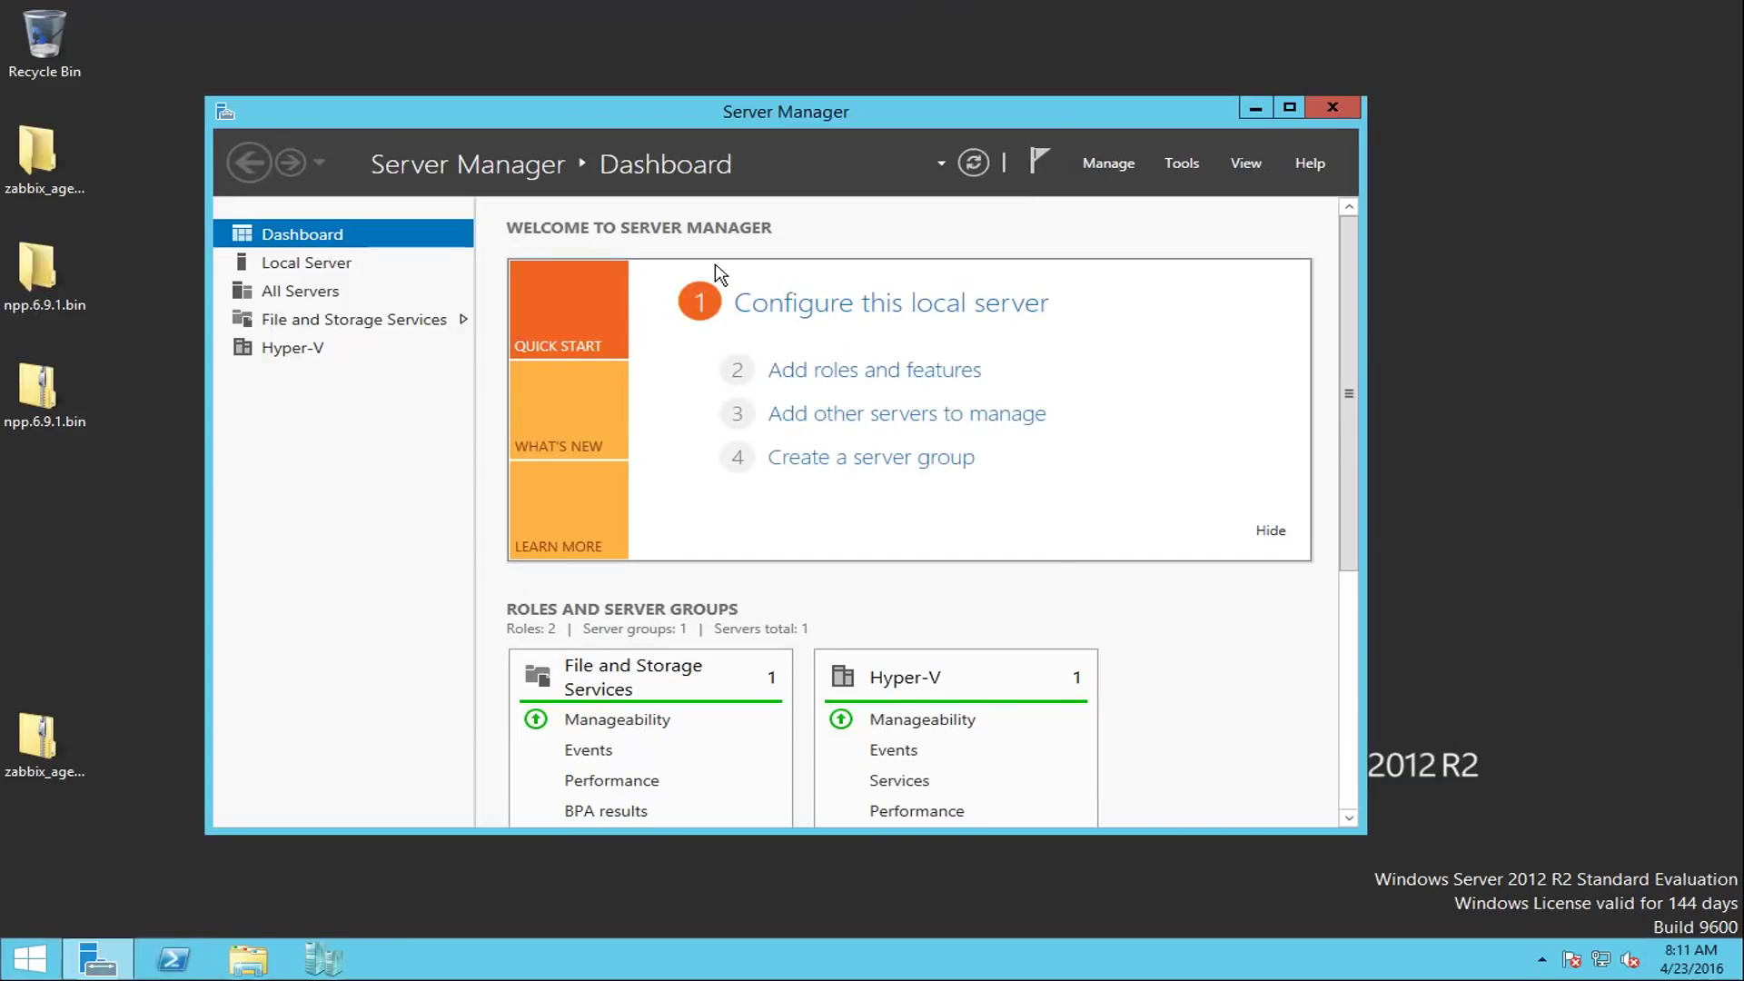
# - Start Add Roles and Features on NLB-HOST-02, tick .NET Framework 3.5 Features, and reach Confirmation
pyautogui.click(1110, 166)
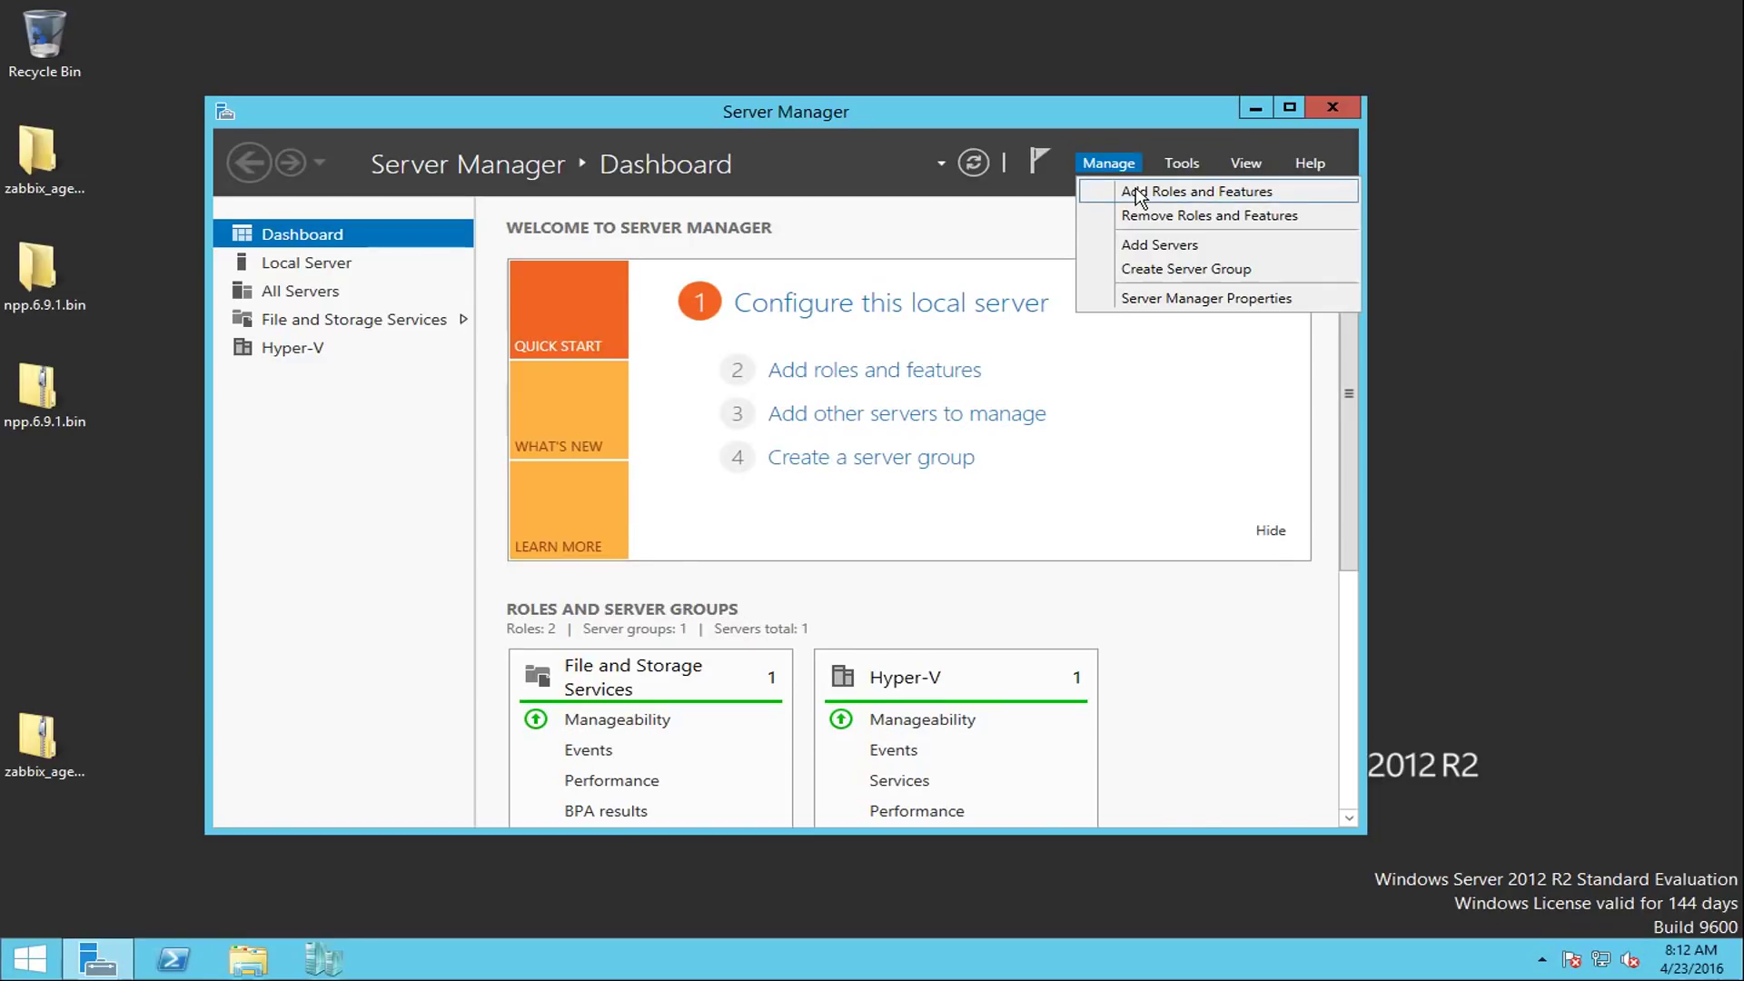
pyautogui.click(1137, 196)
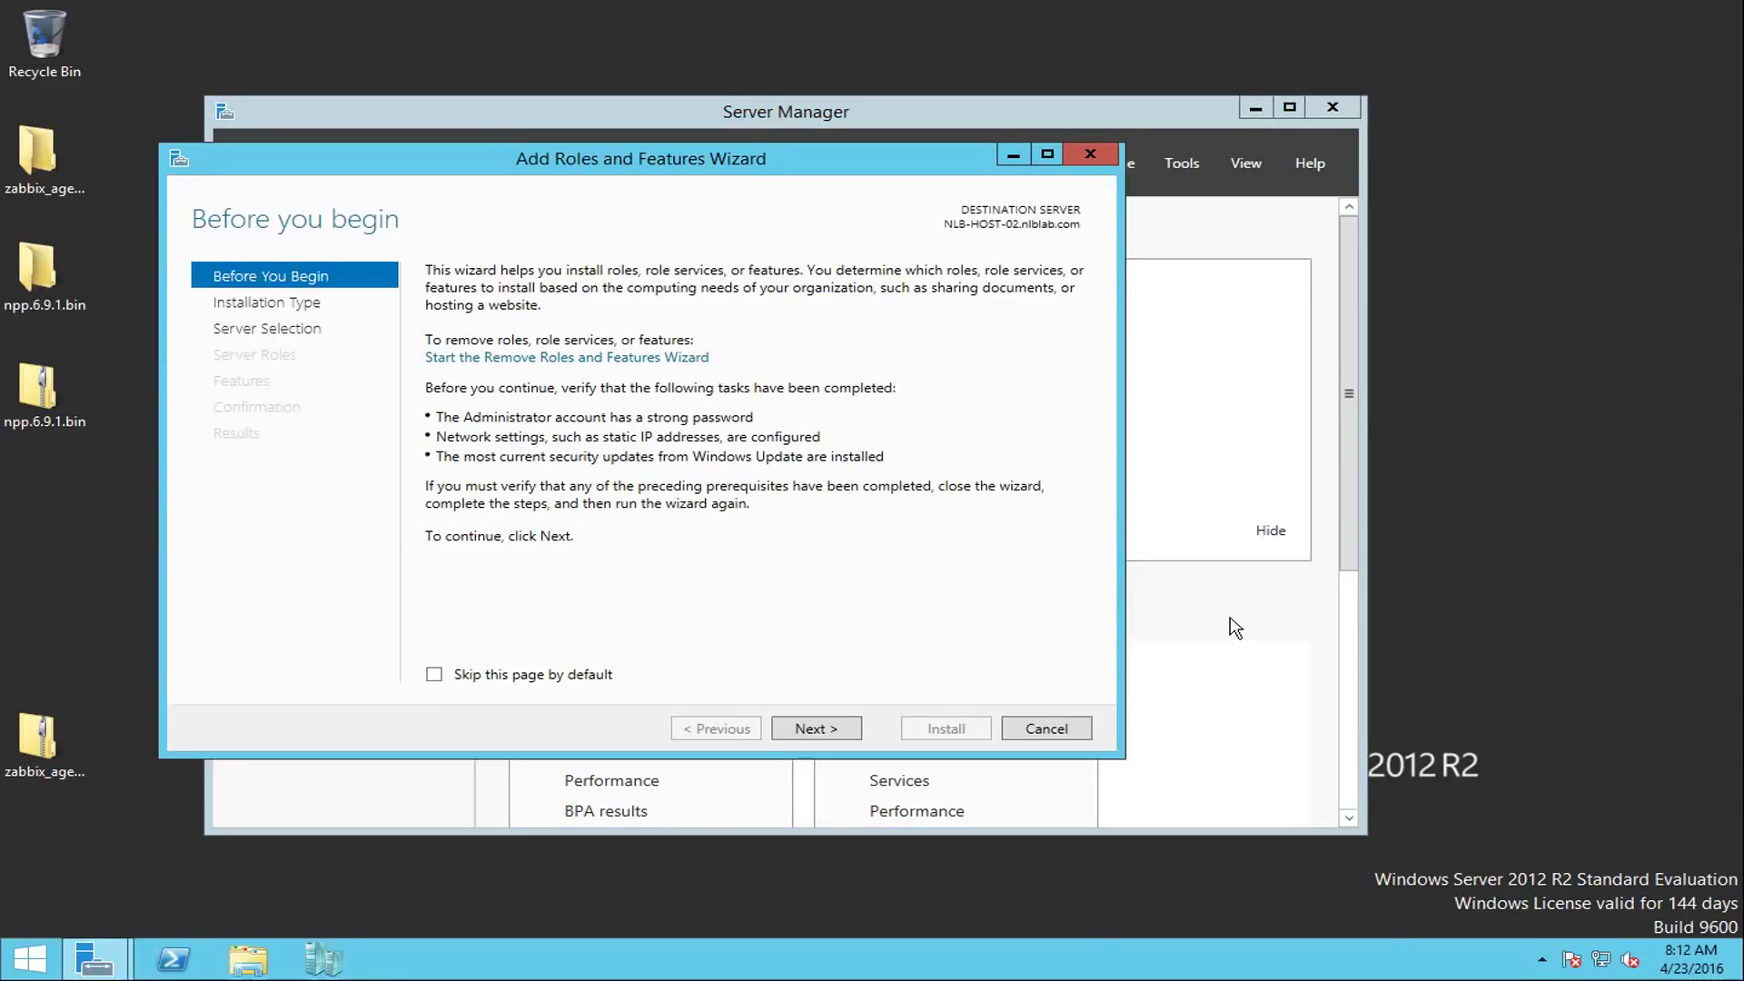
pyautogui.click(811, 734)
pyautogui.click(823, 731)
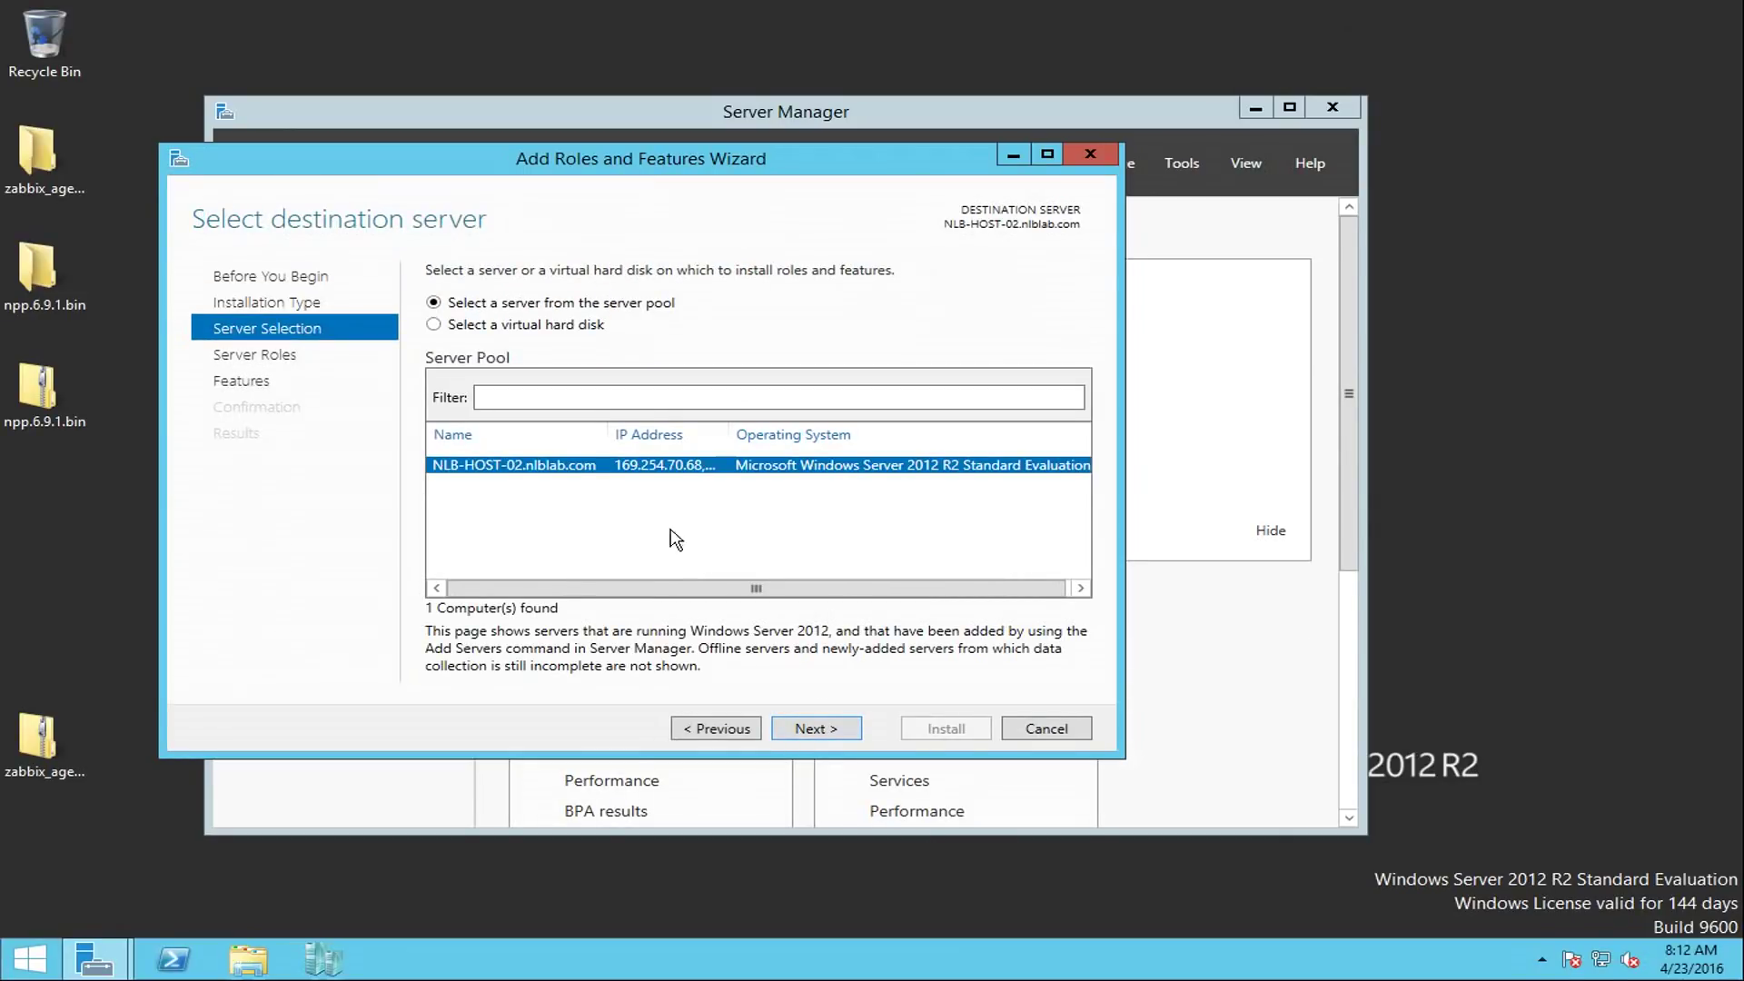
pyautogui.click(823, 732)
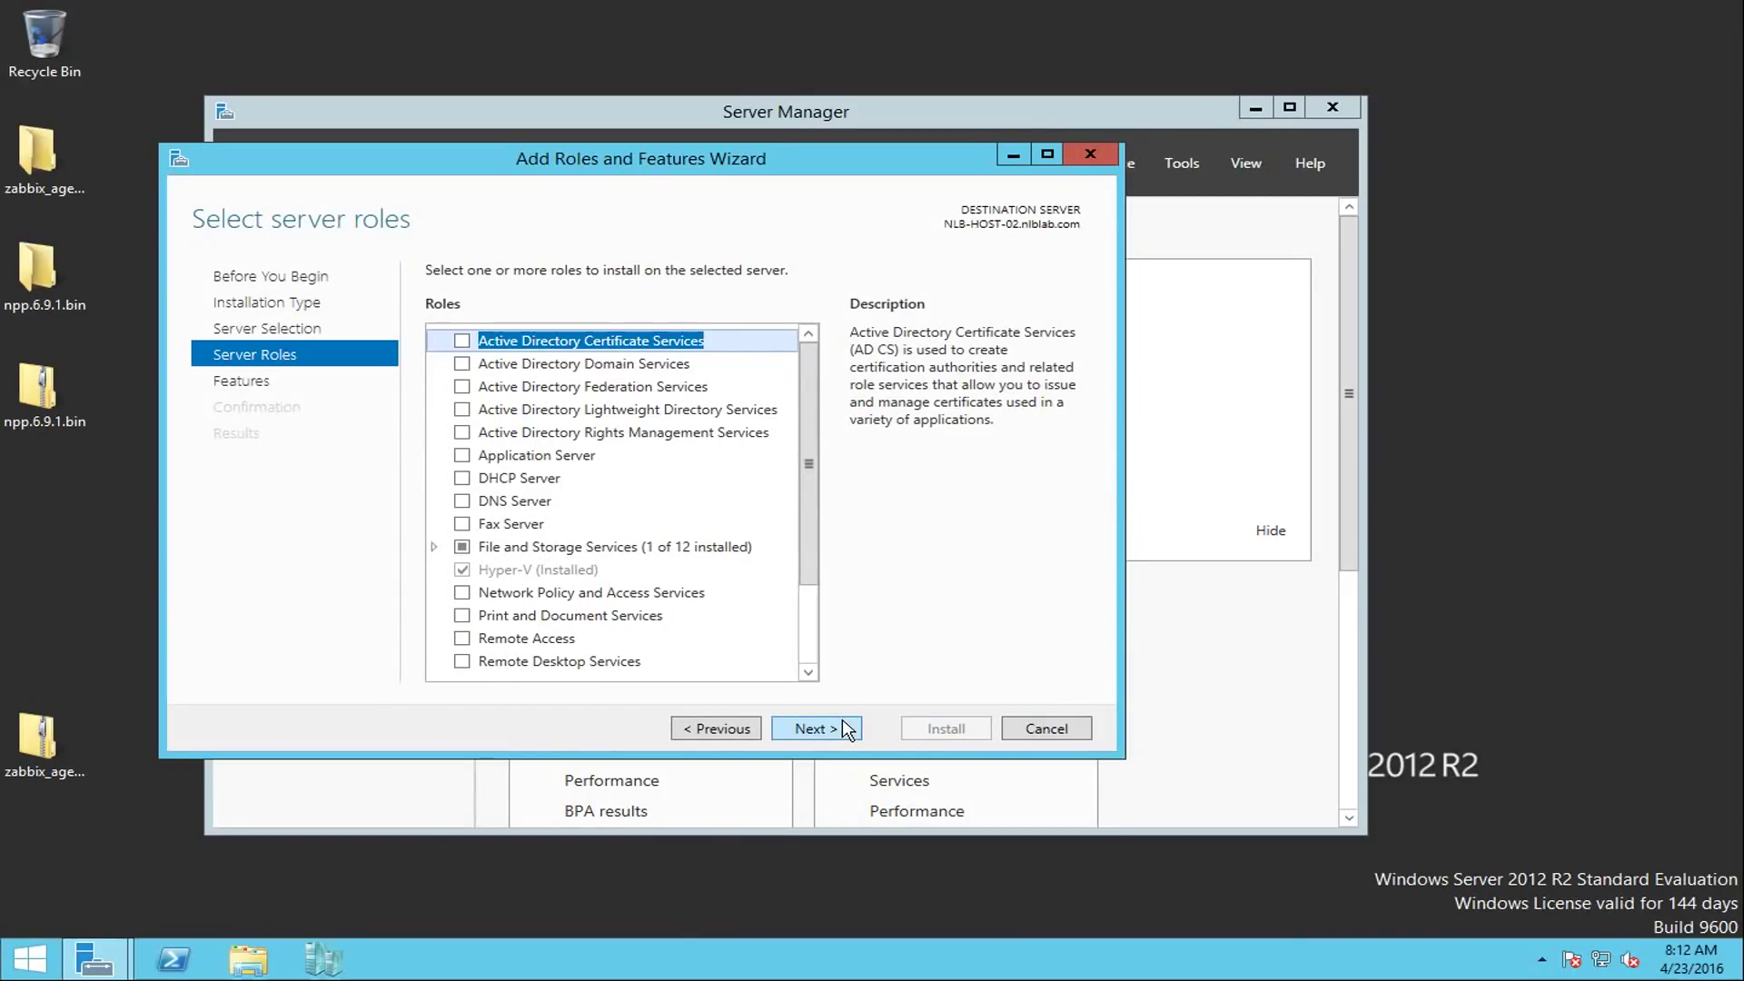
pyautogui.click(847, 729)
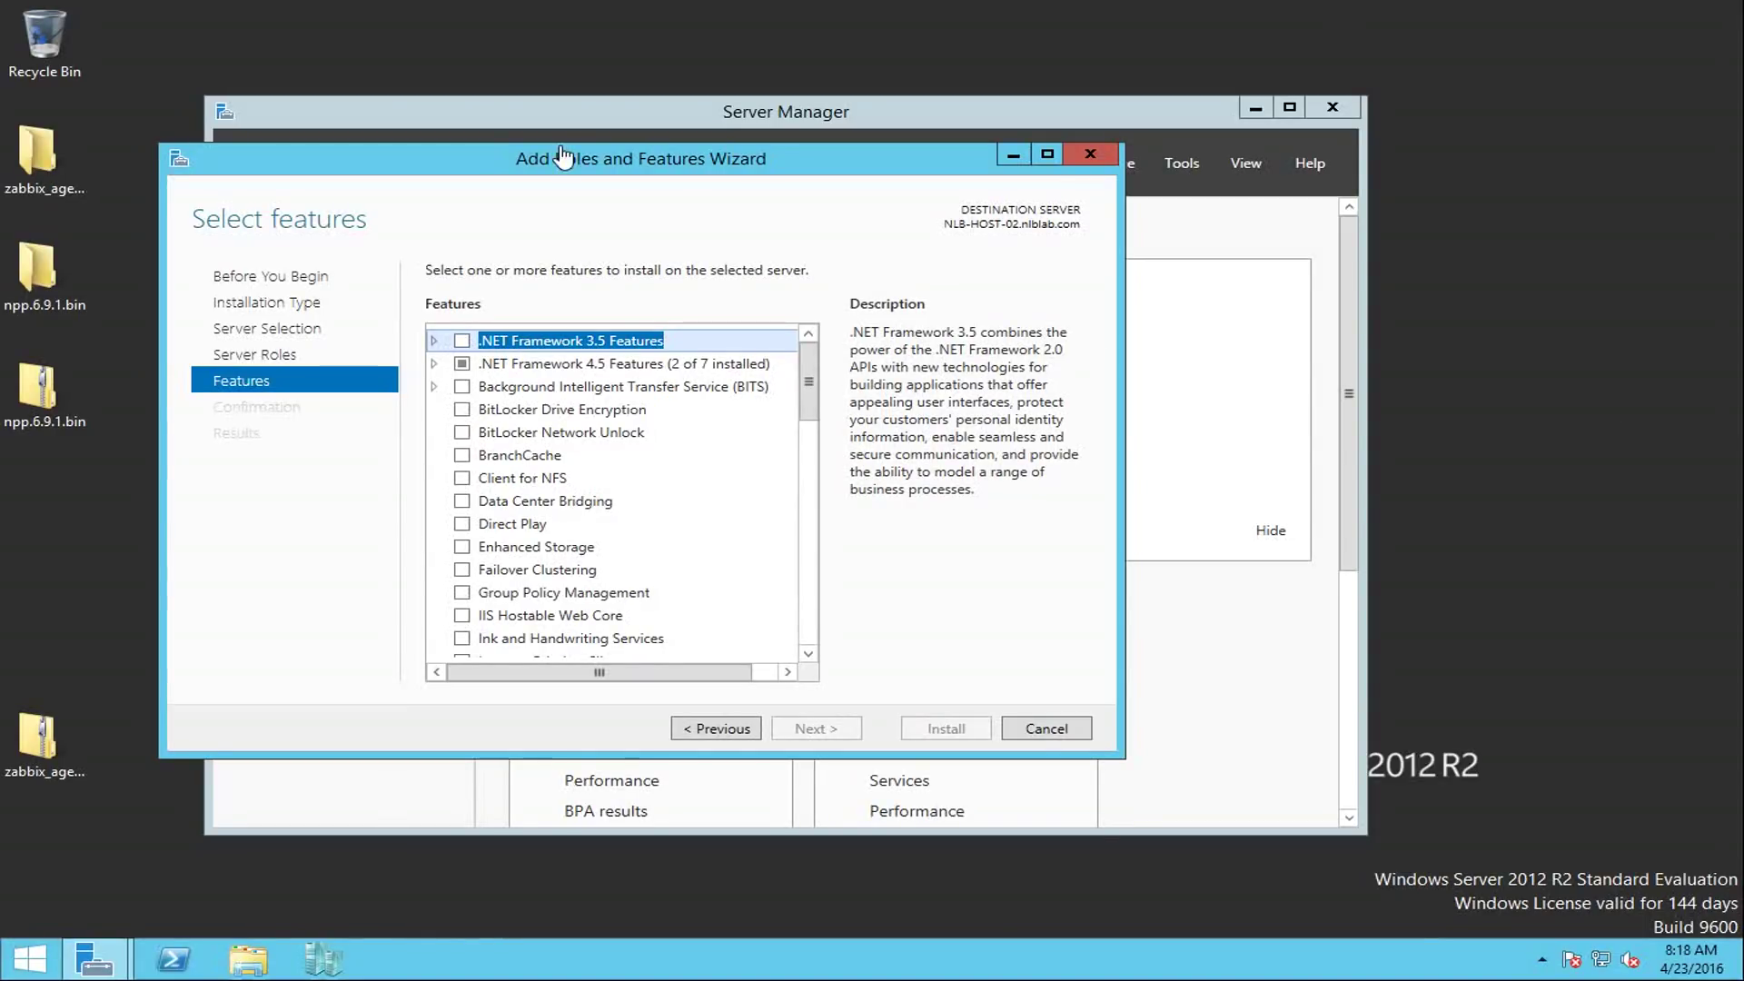
pyautogui.click(462, 342)
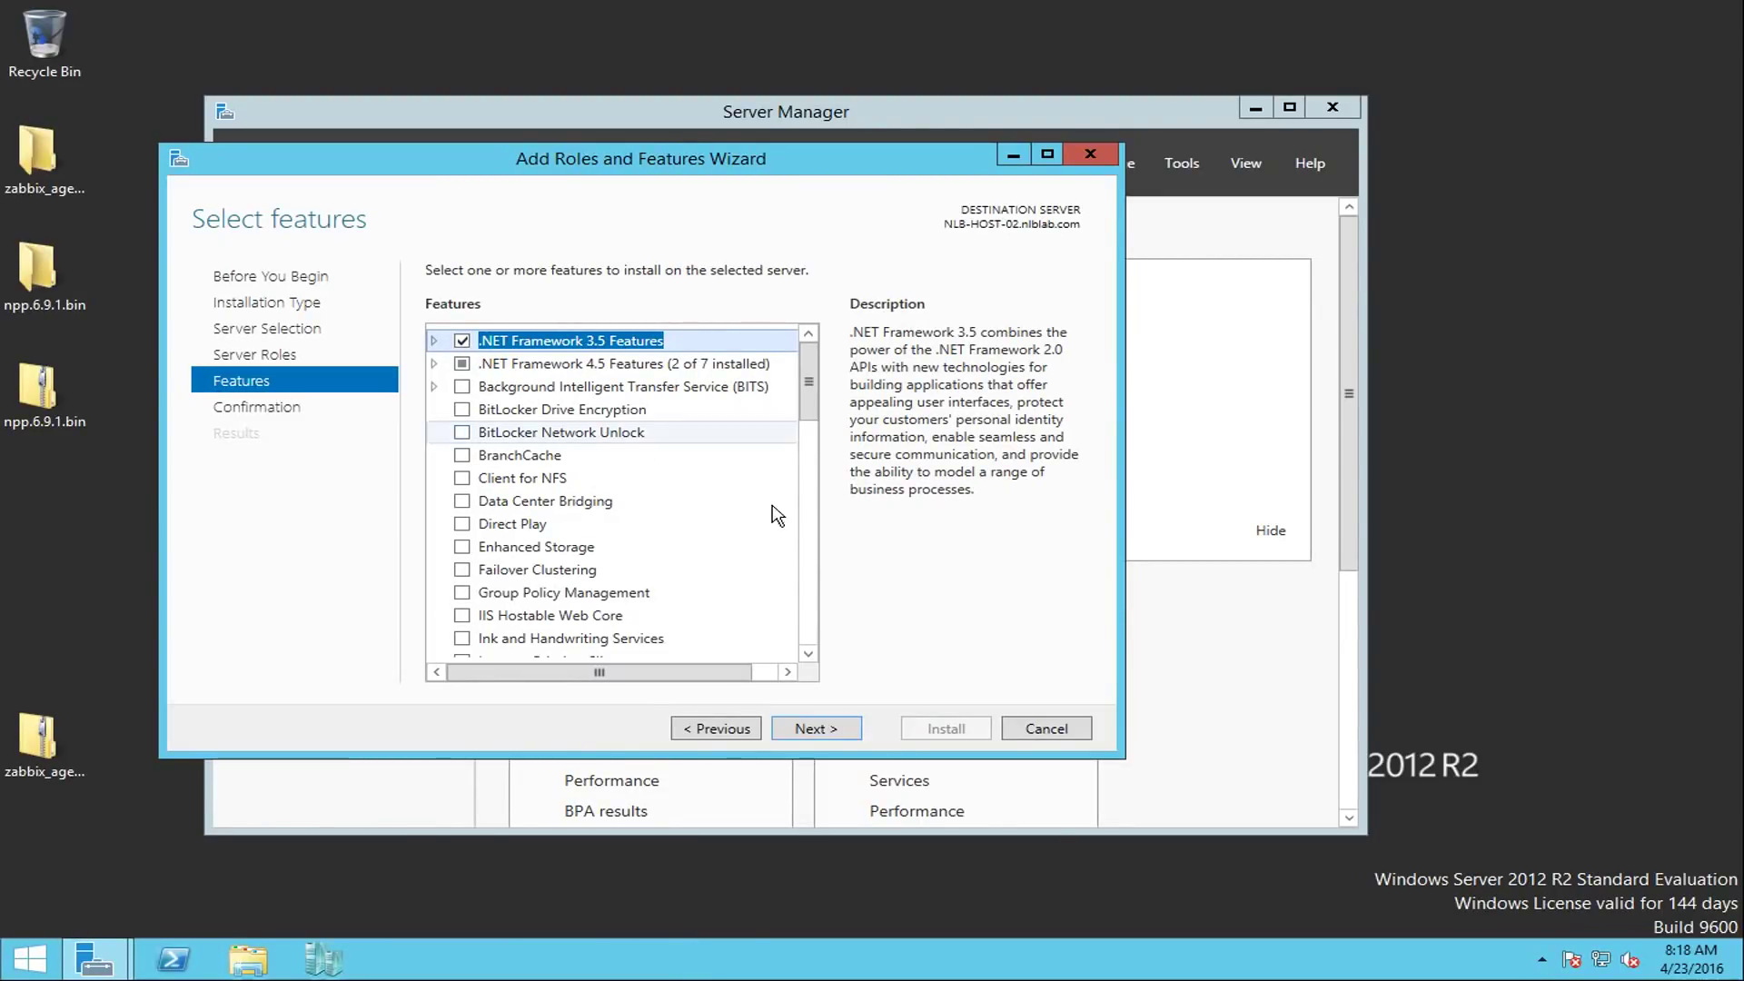
pyautogui.click(831, 729)
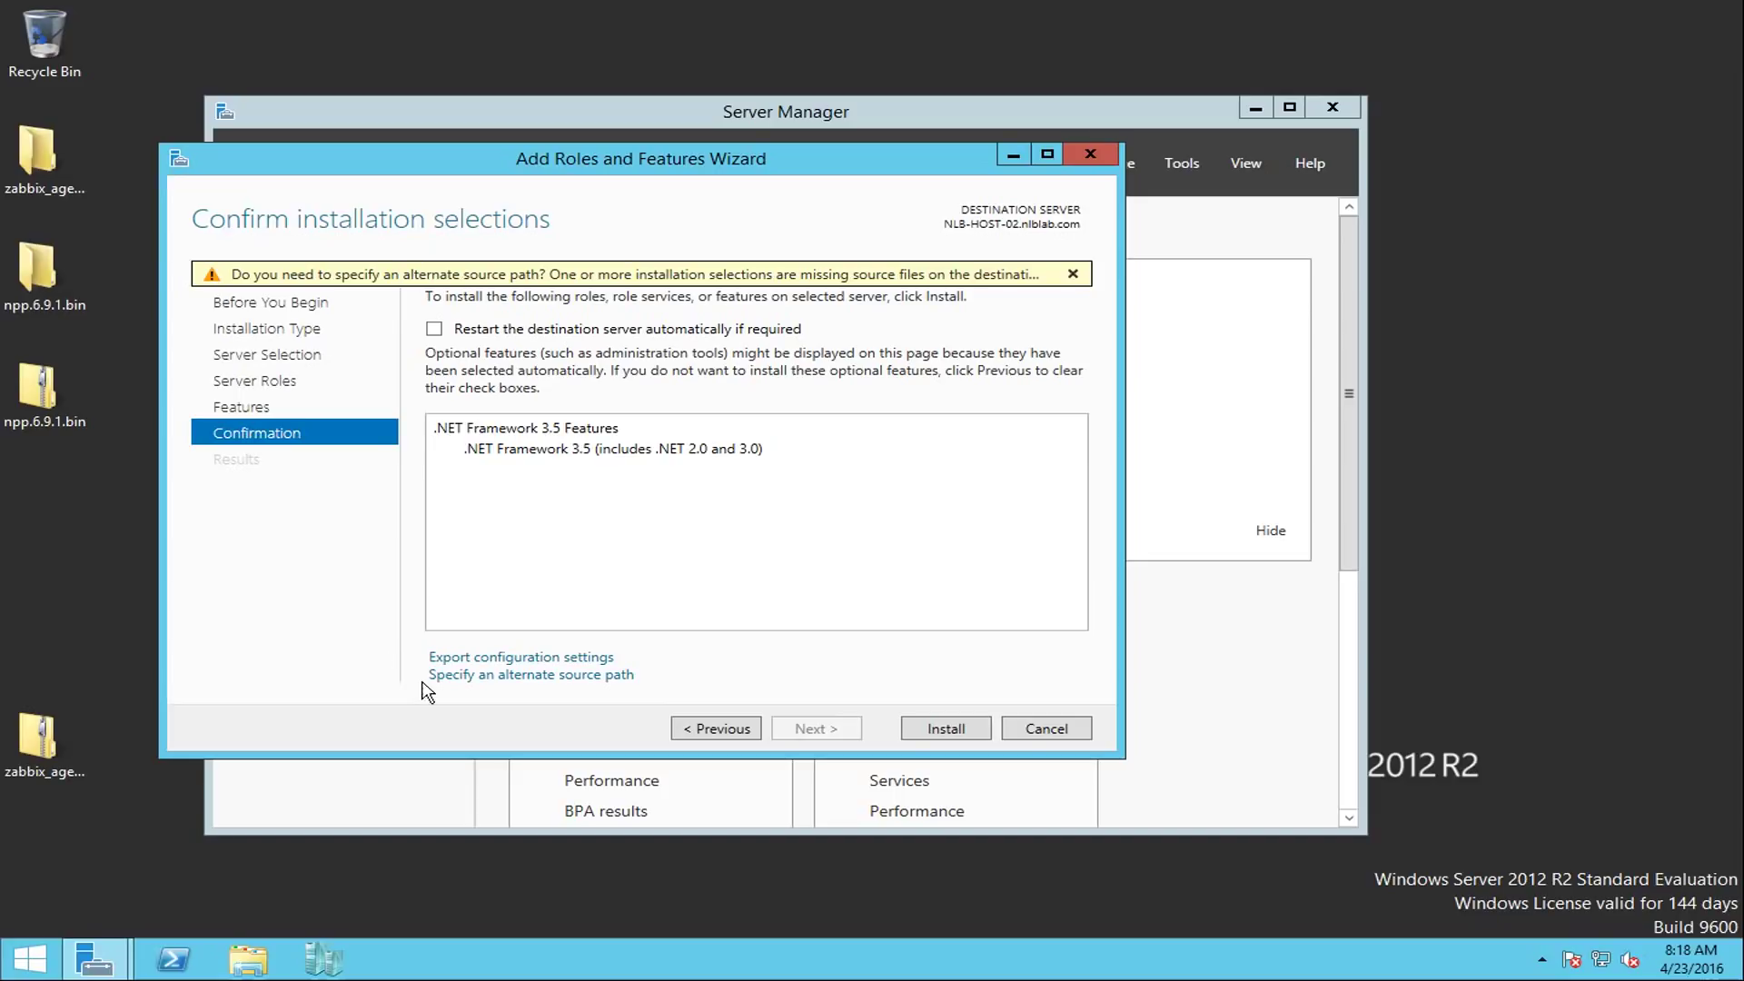
# - Install .NET Framework 3.5 on NLB-HOST-02 using the alternate source path D:\sources\sxs
pyautogui.click(486, 680)
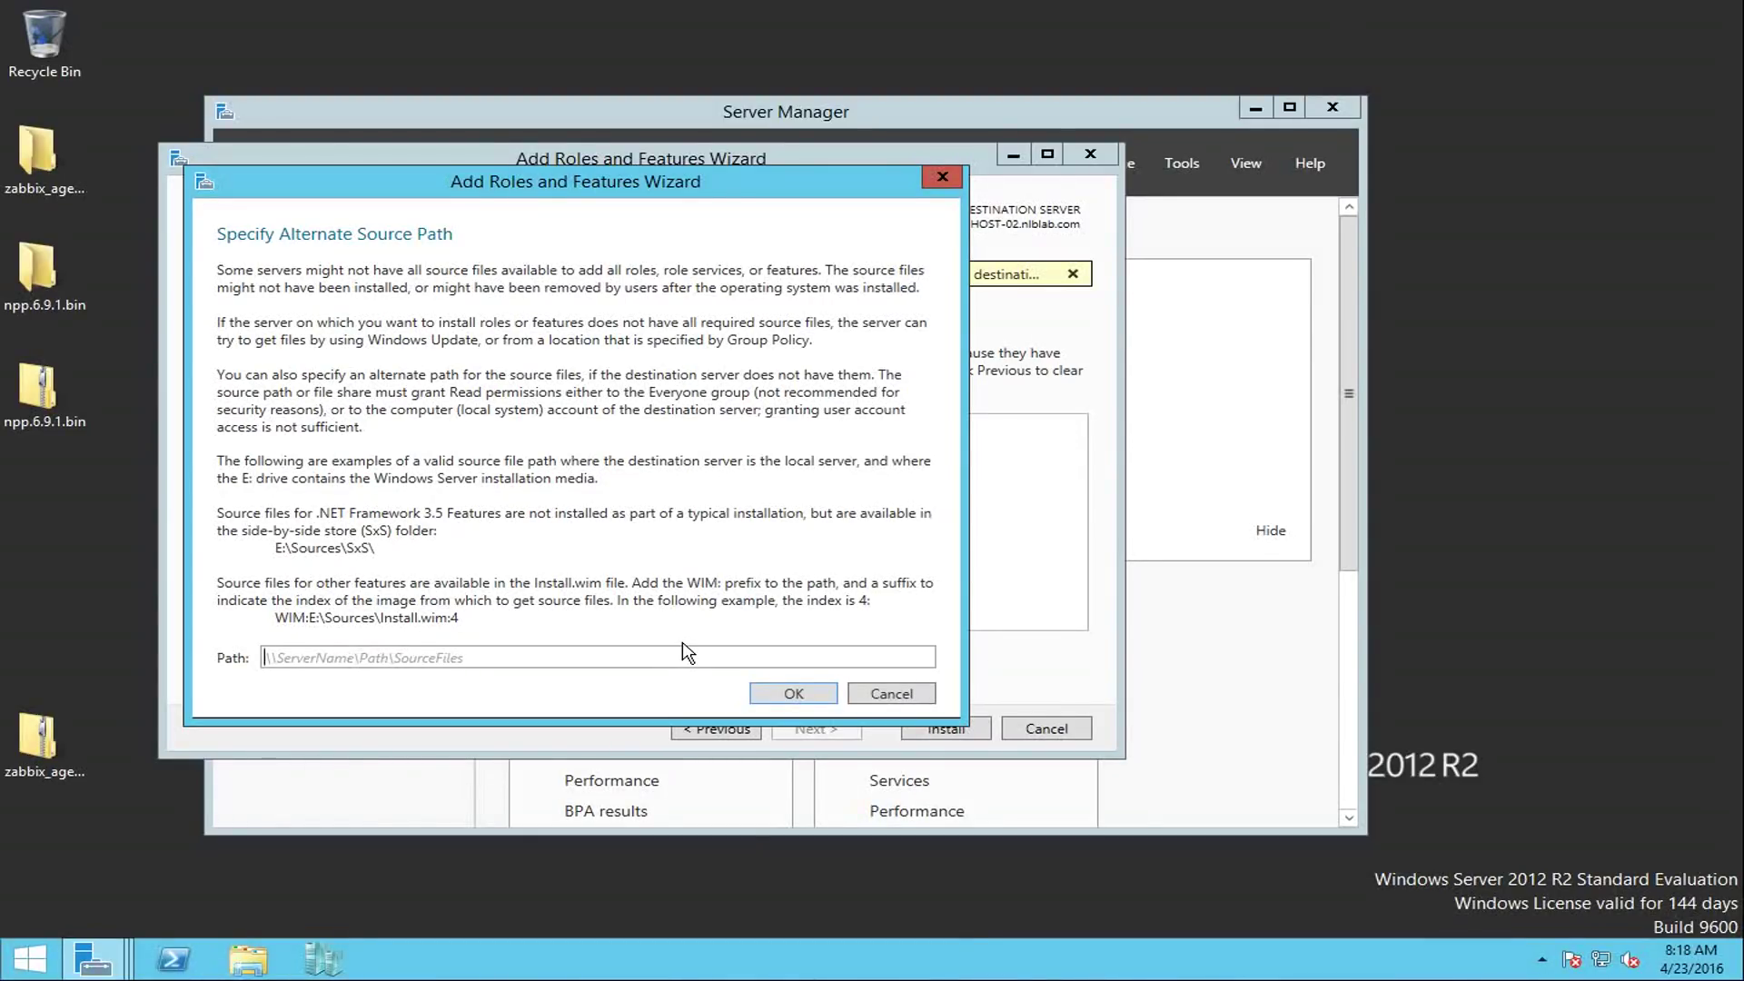
pyautogui.write('D:\\')
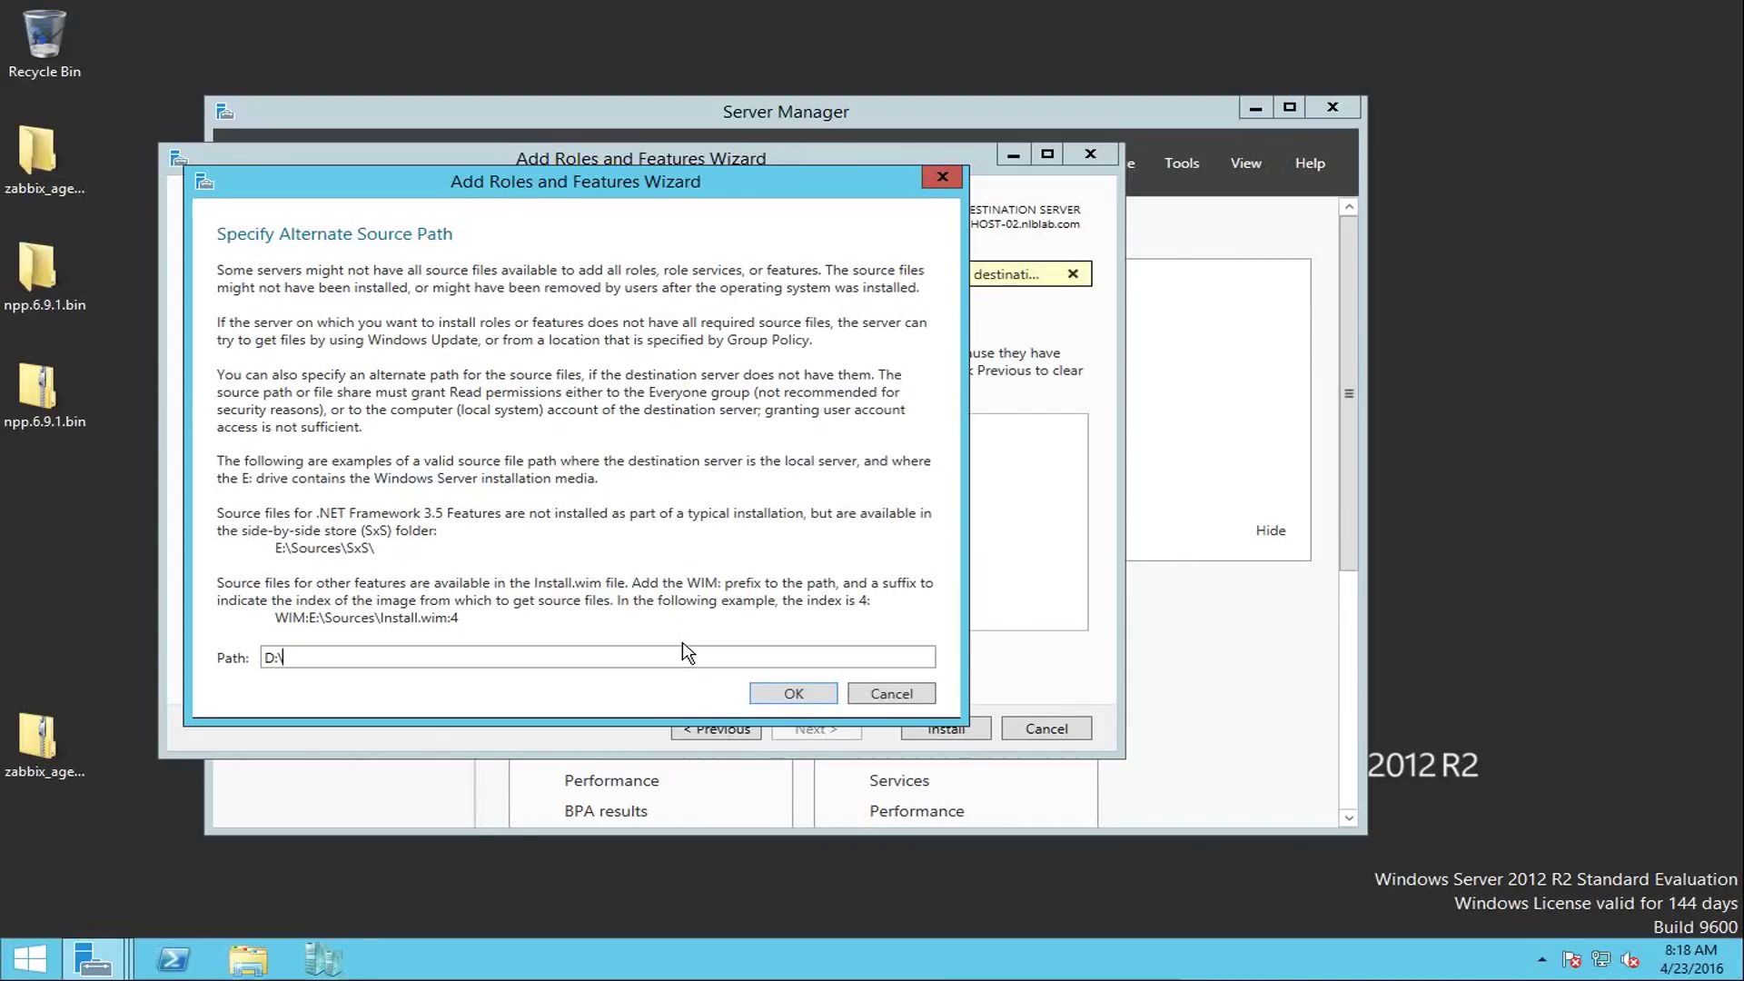
pyautogui.write('sources')
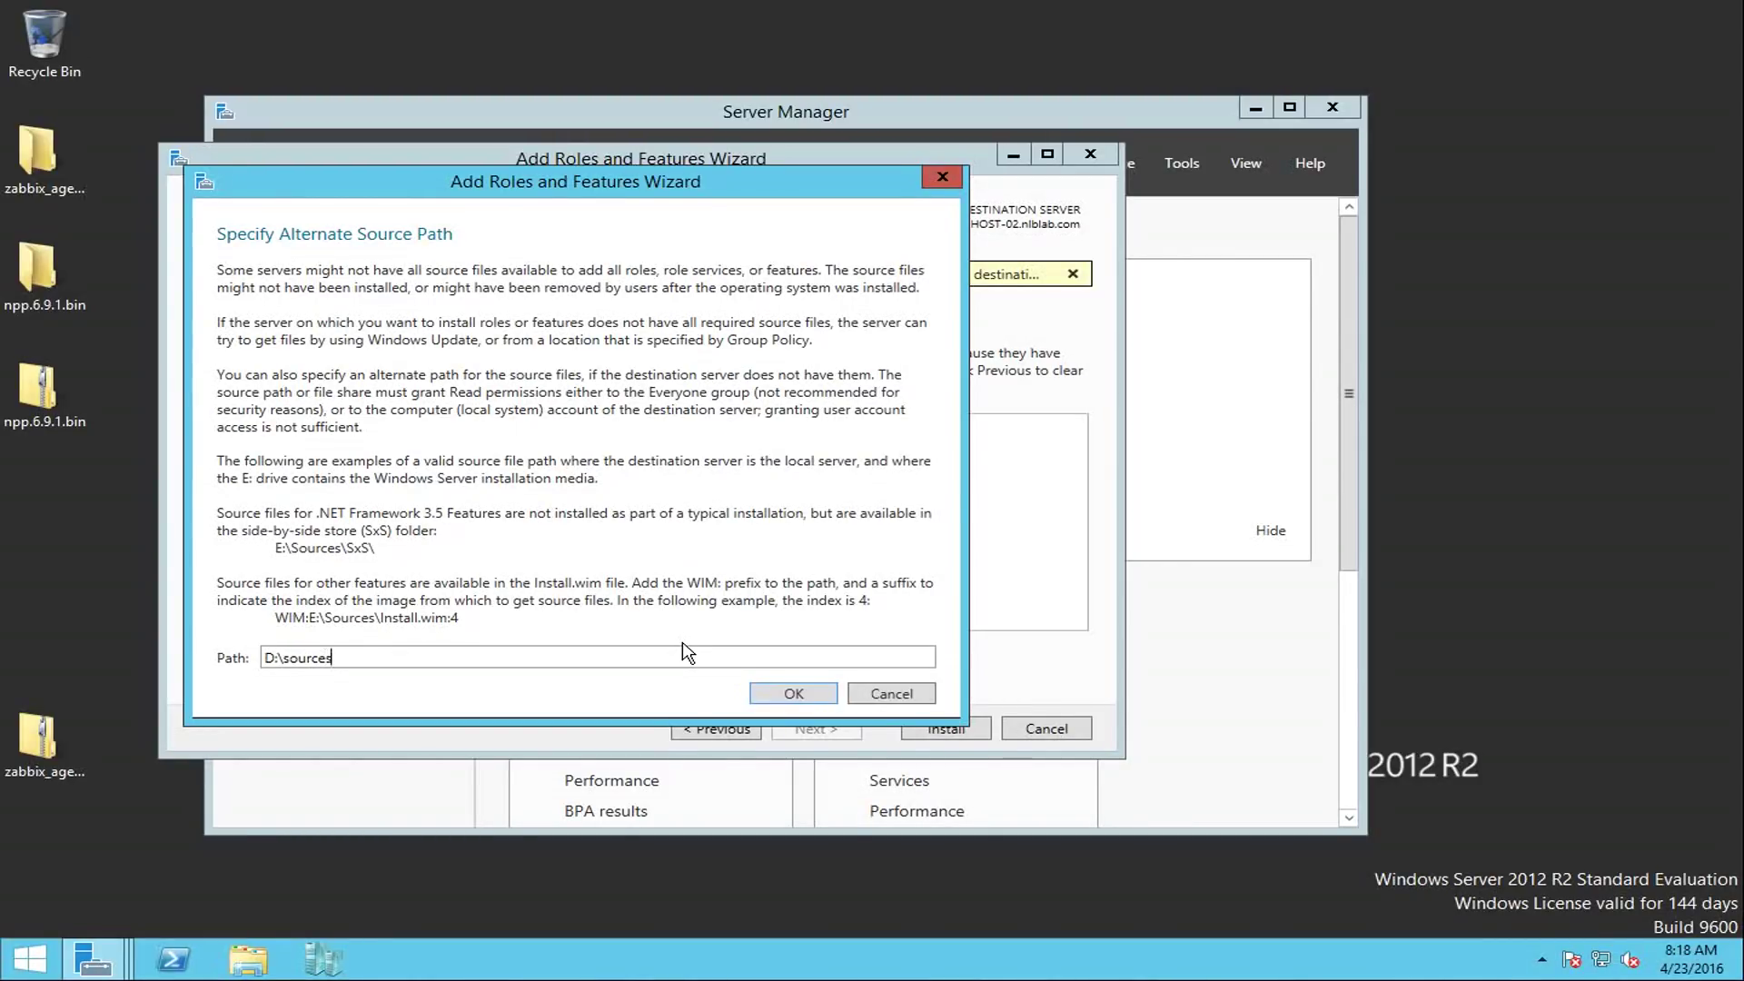
pyautogui.write('\\sxs')
pyautogui.click(789, 696)
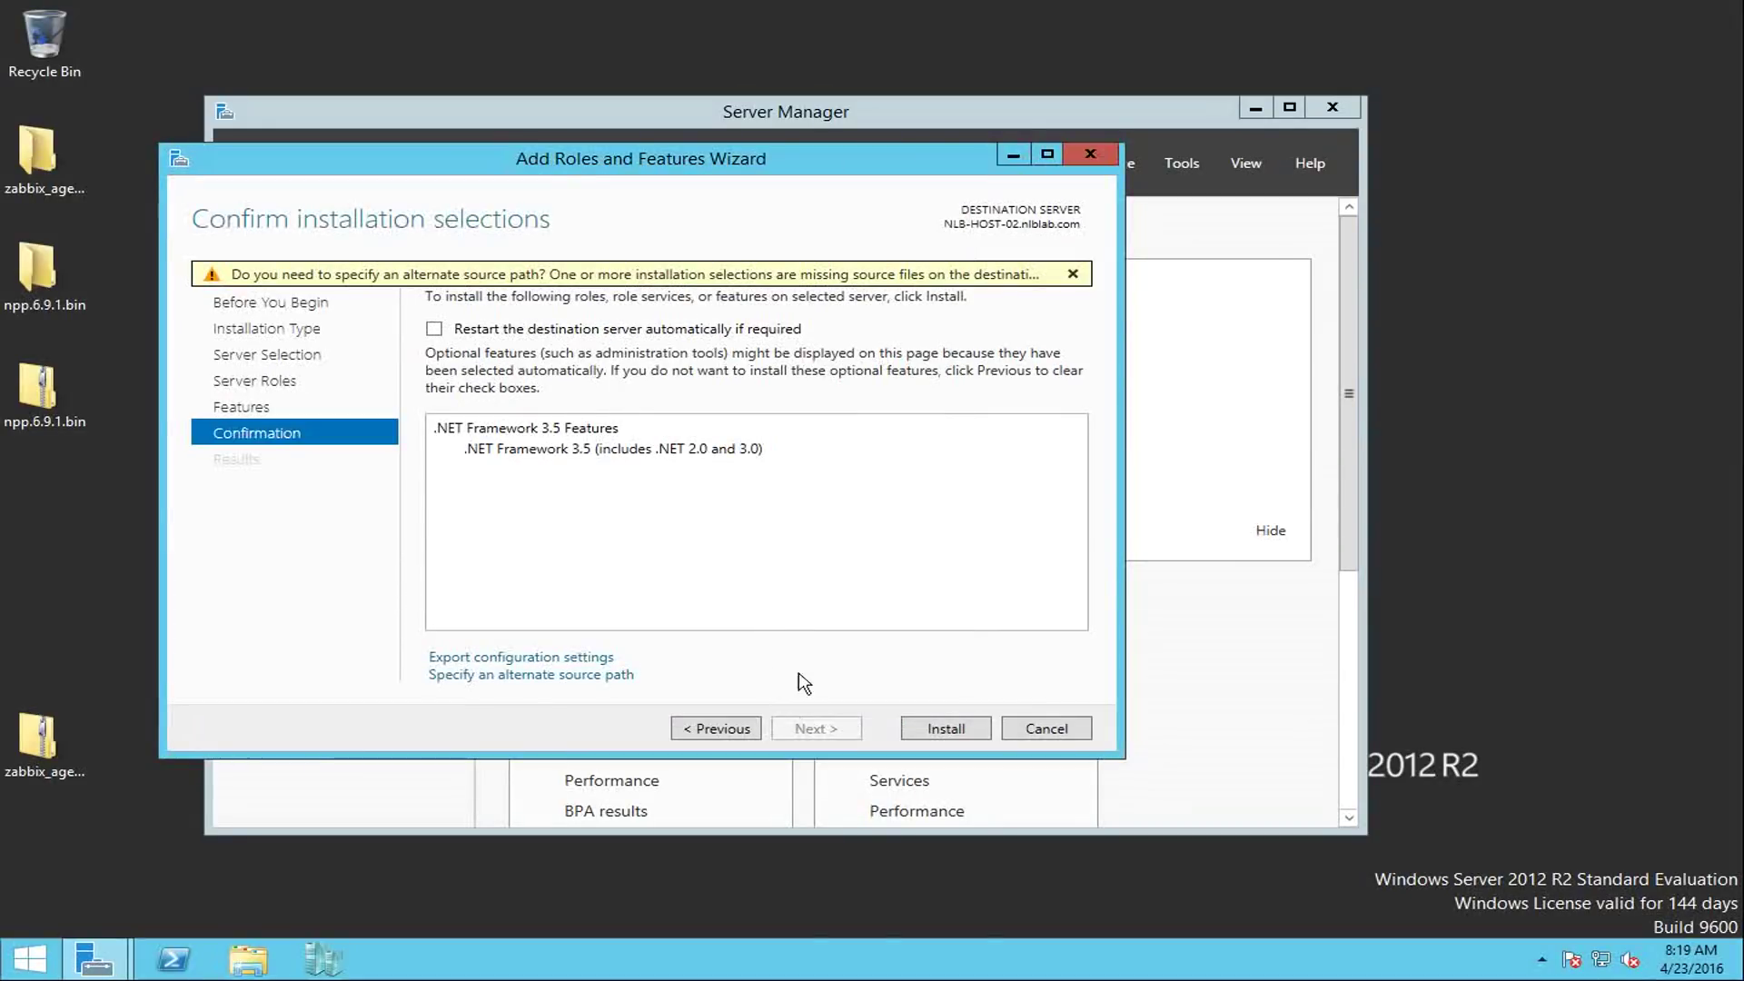
pyautogui.click(949, 729)
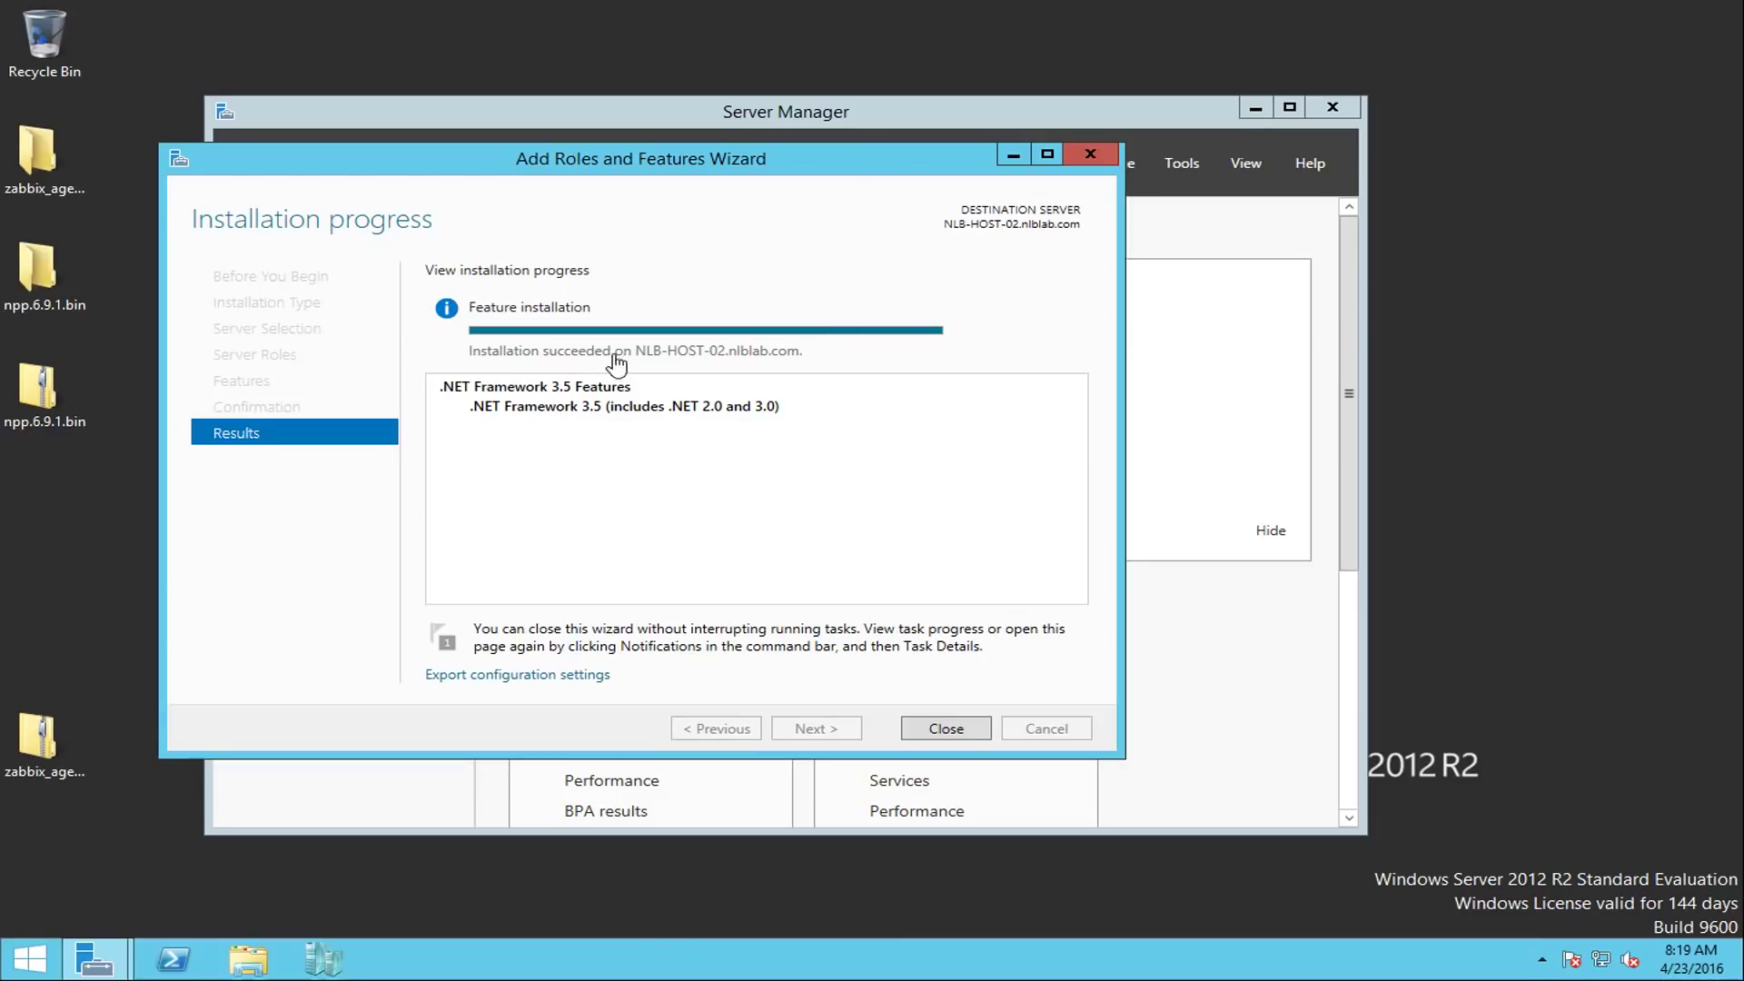
# - Rerun Add Roles and Features to the Features page and confirm .NET Framework 3.5 Features is installed
pyautogui.click(945, 728)
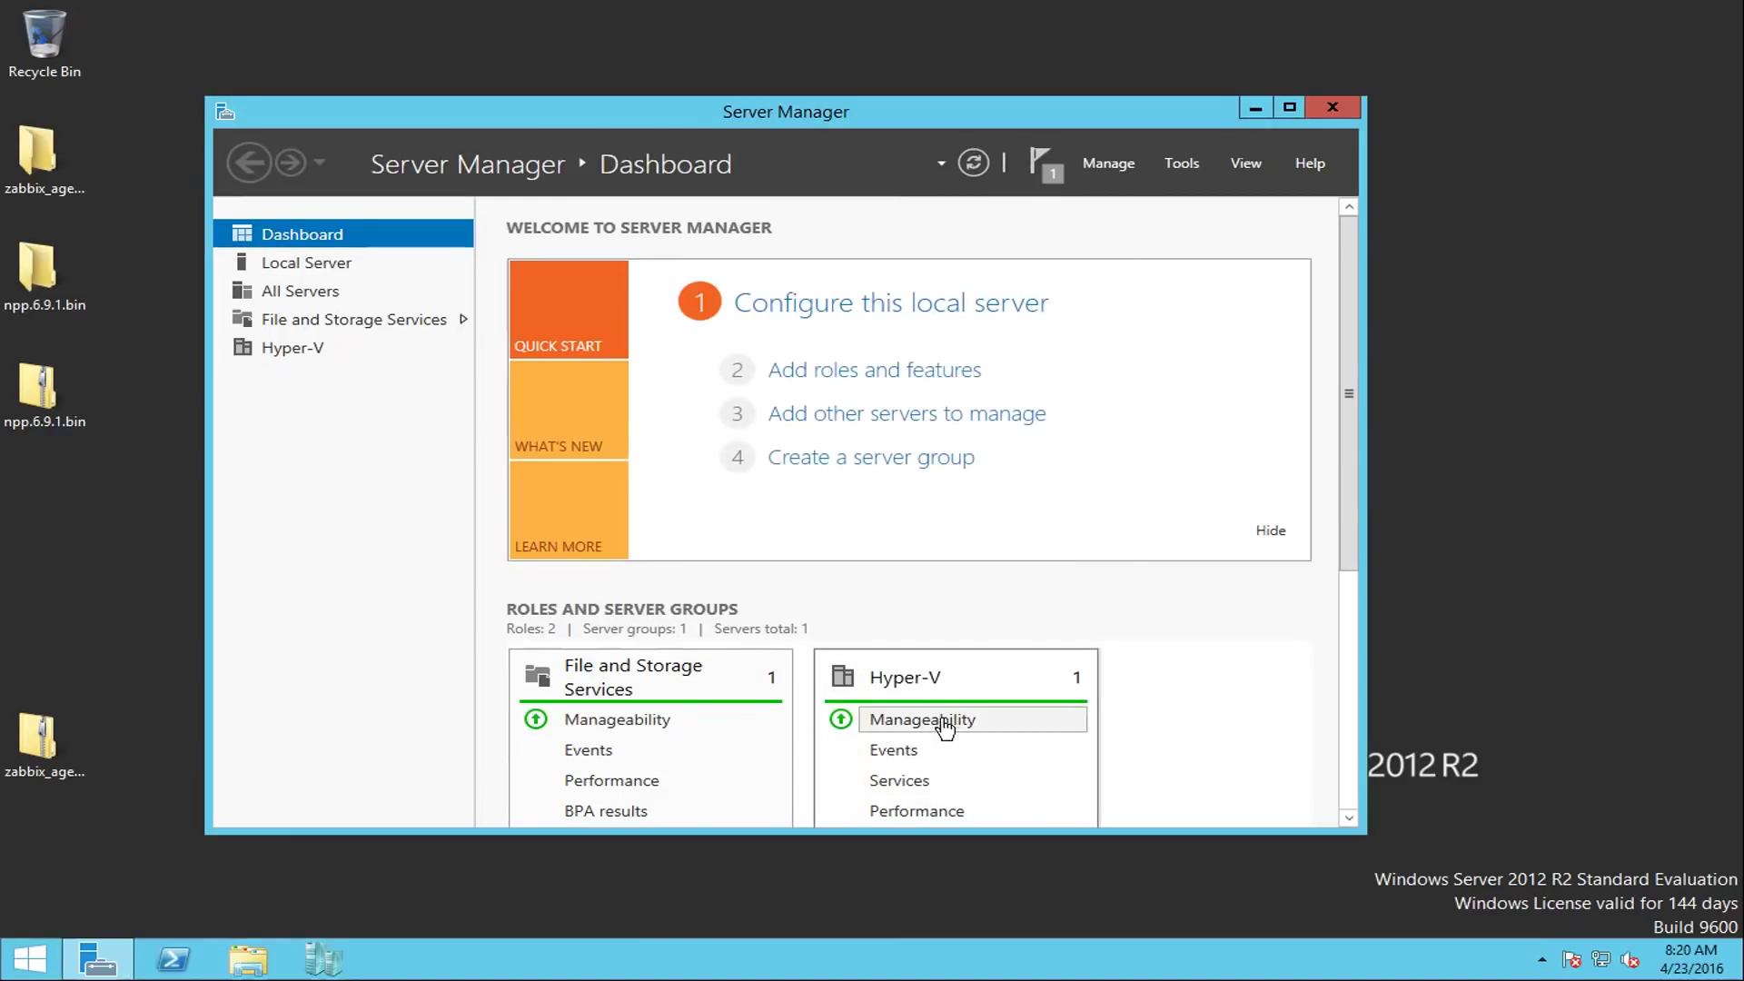
pyautogui.click(1114, 164)
pyautogui.click(1122, 190)
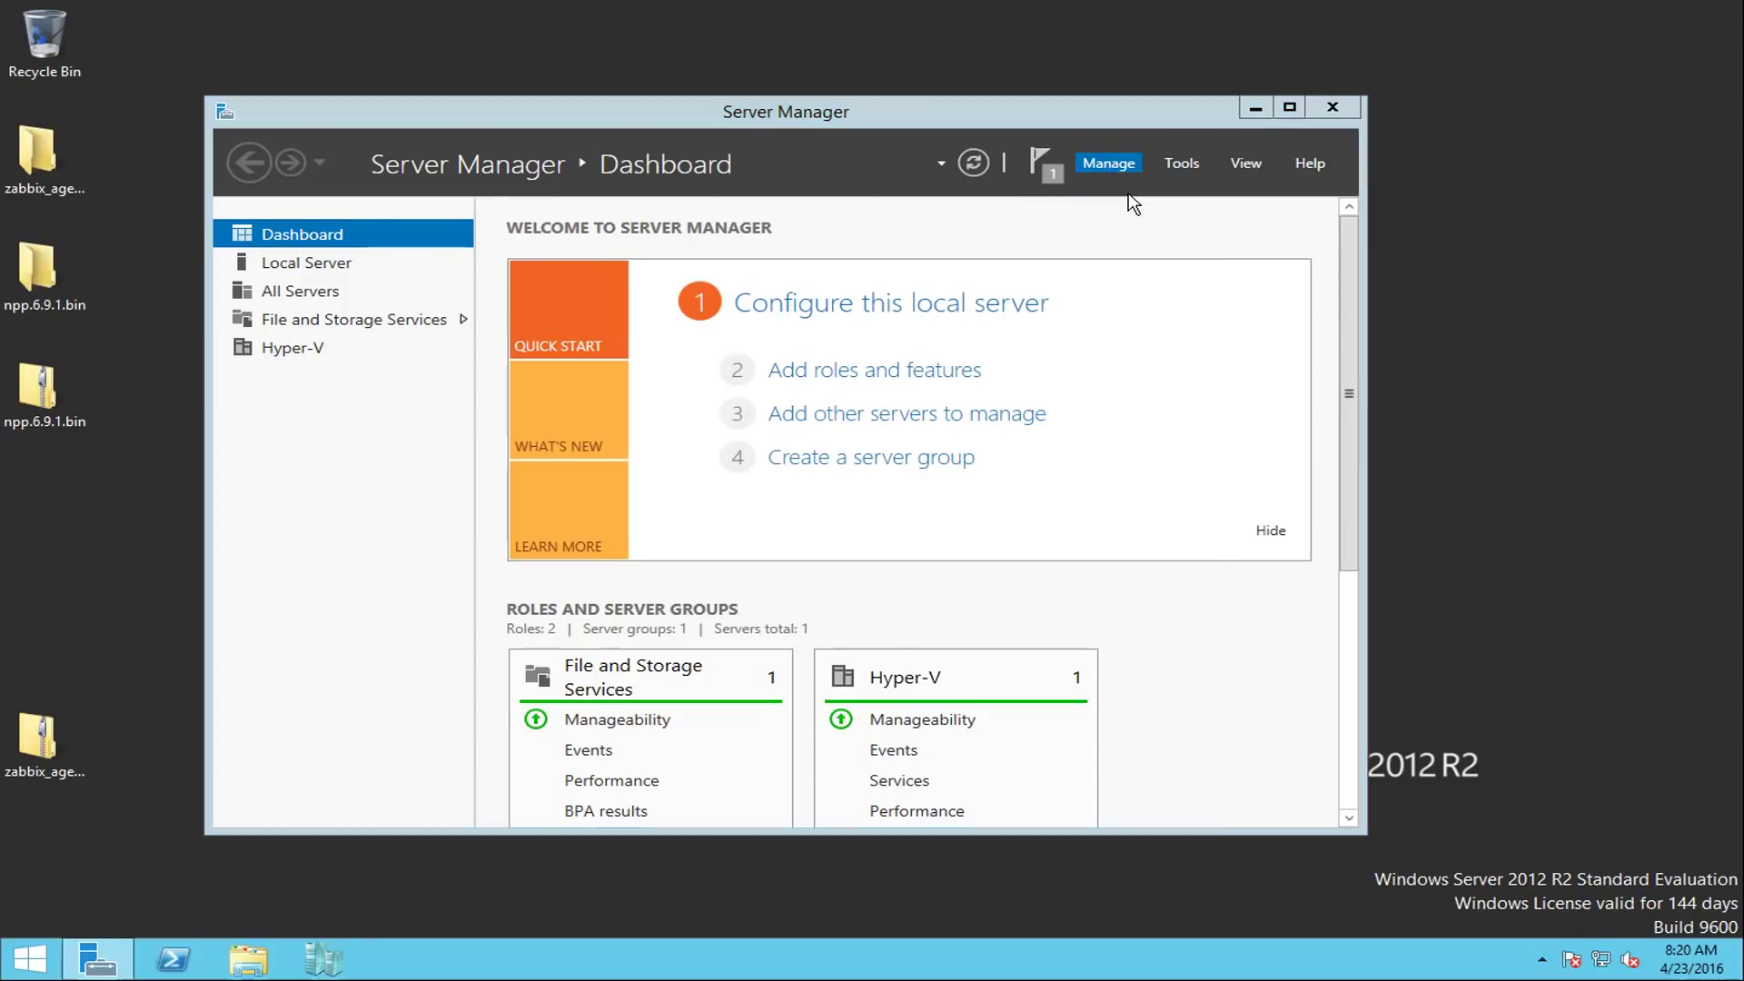
pyautogui.click(939, 820)
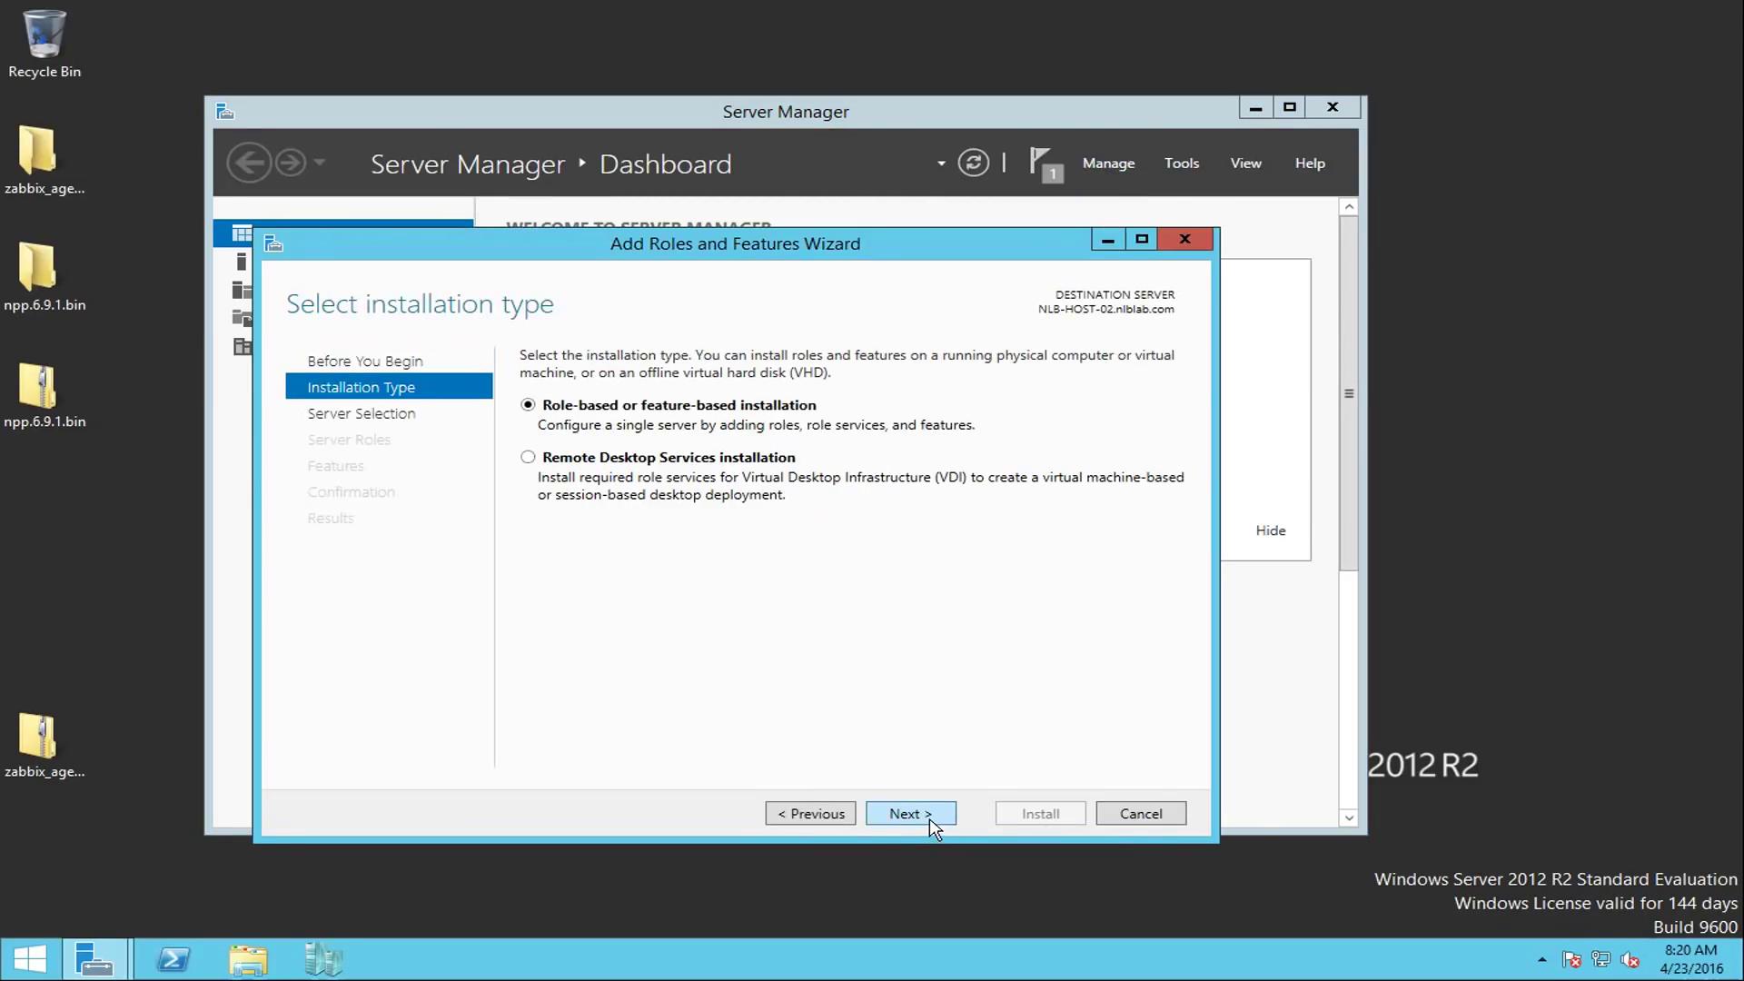
pyautogui.click(931, 823)
pyautogui.click(930, 822)
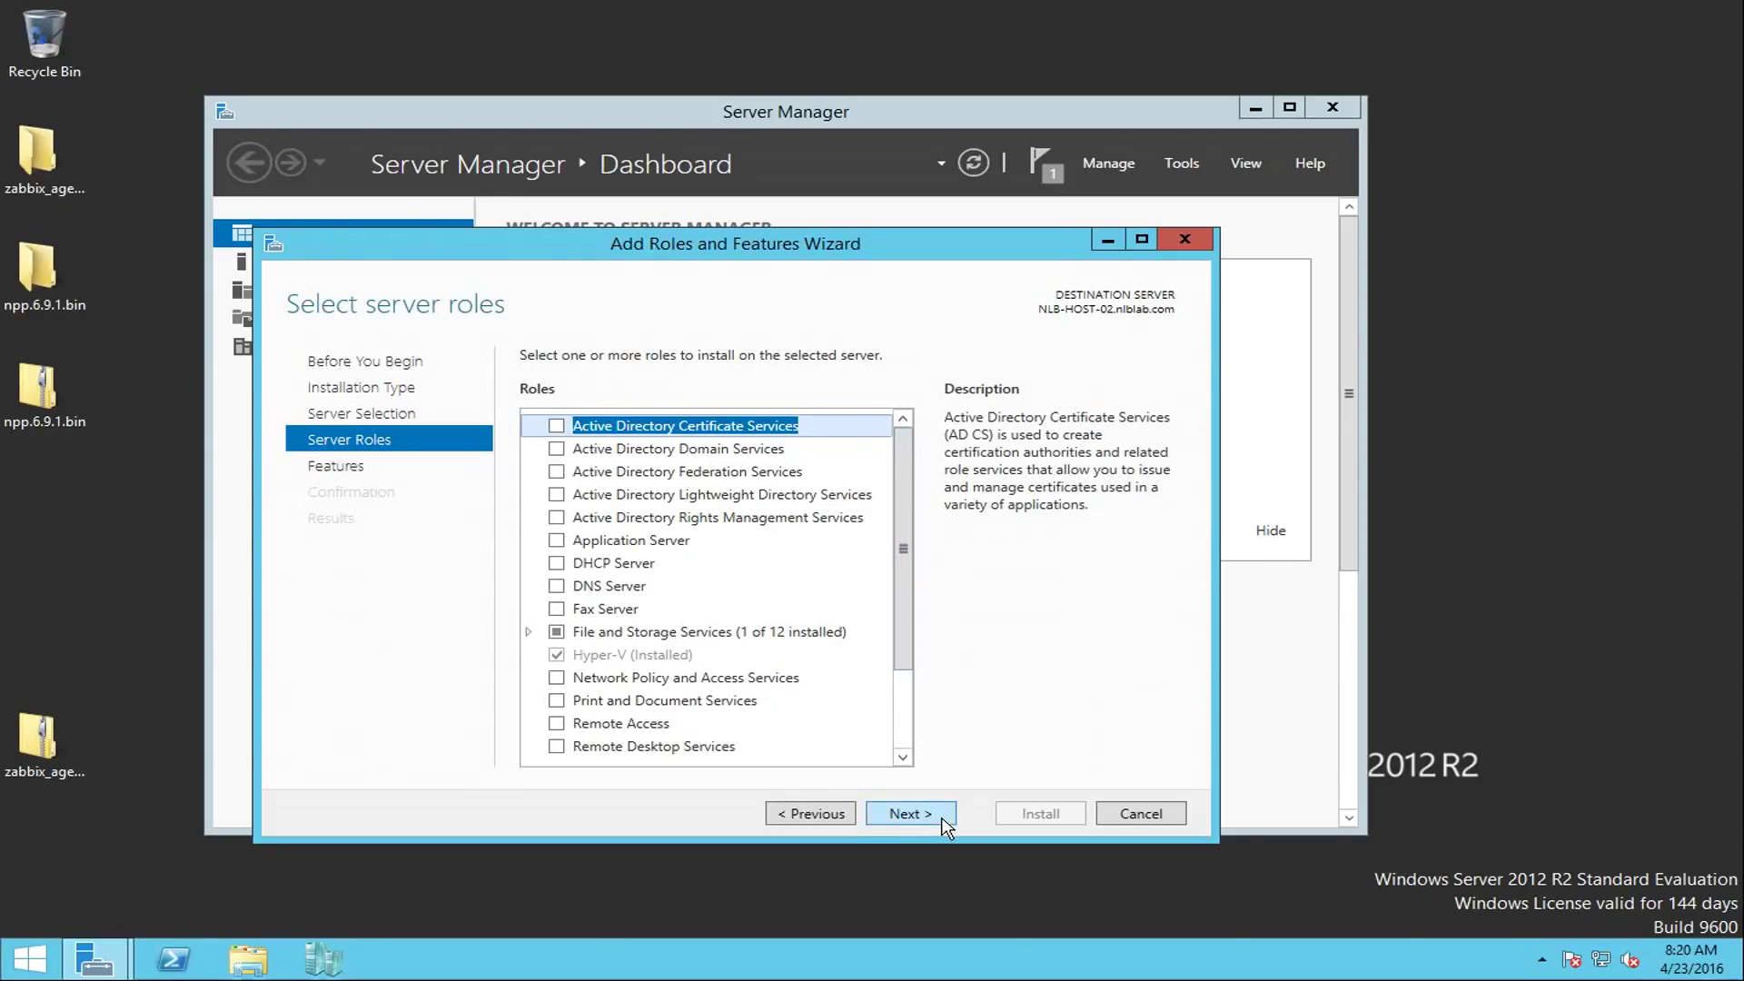
pyautogui.press('Return')
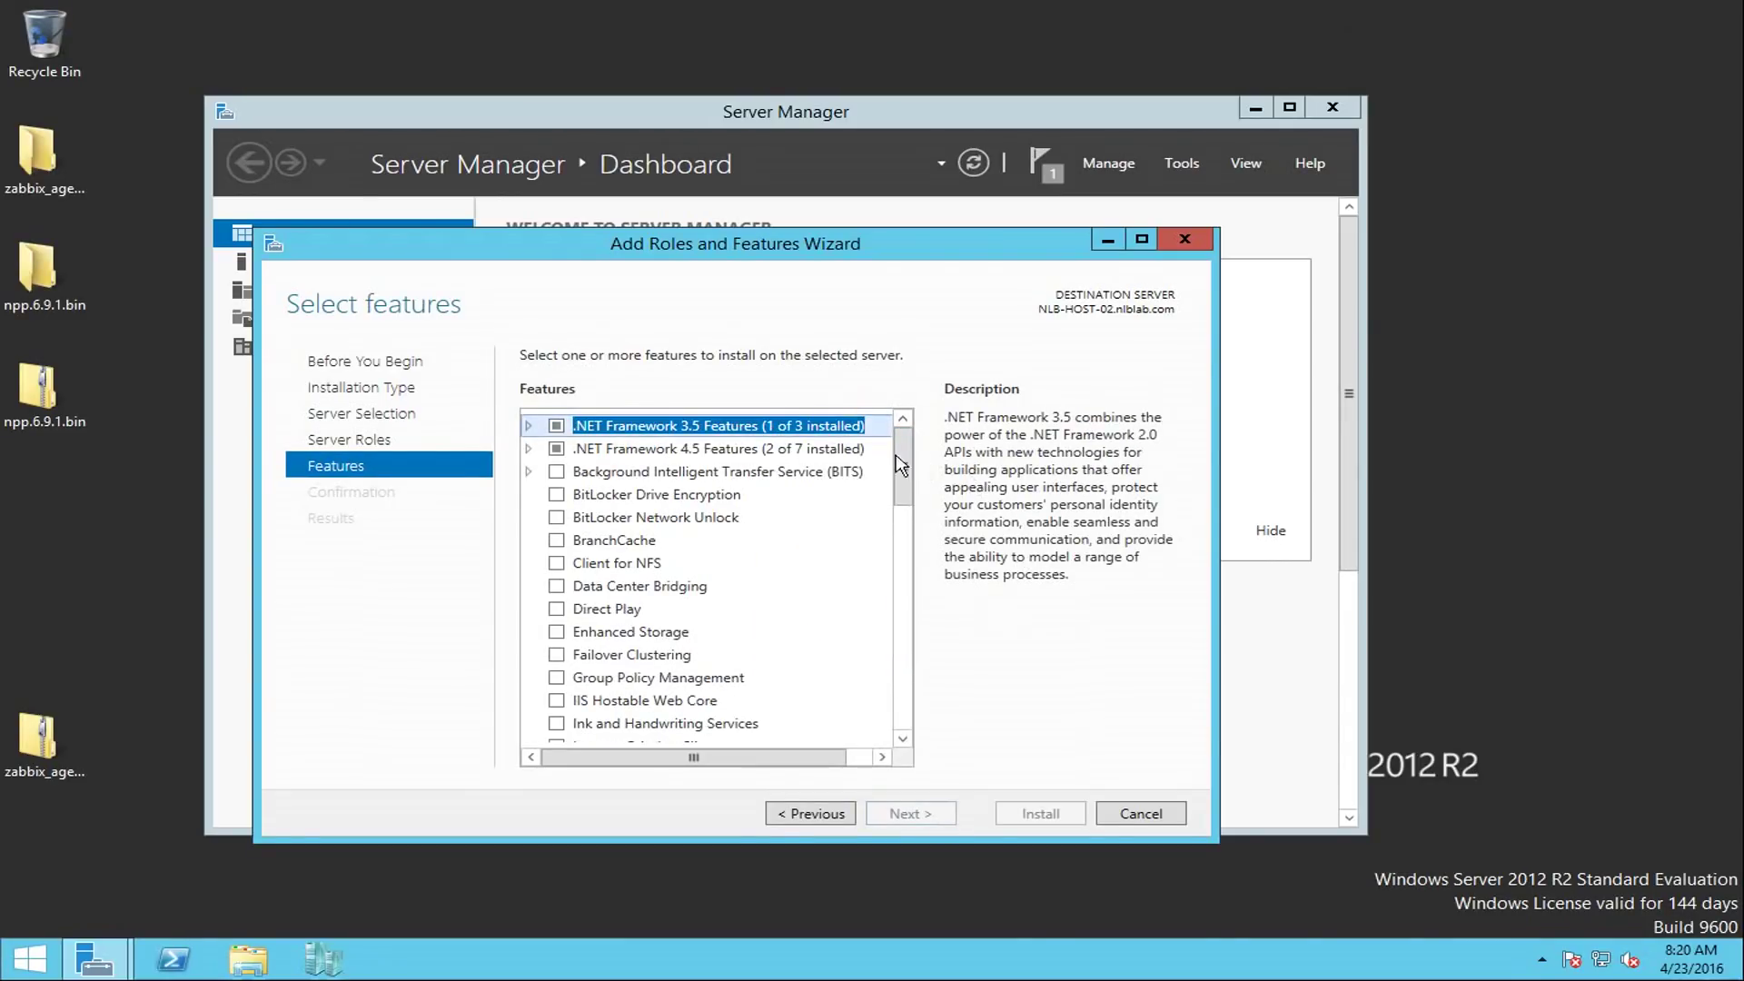
pyautogui.click(529, 426)
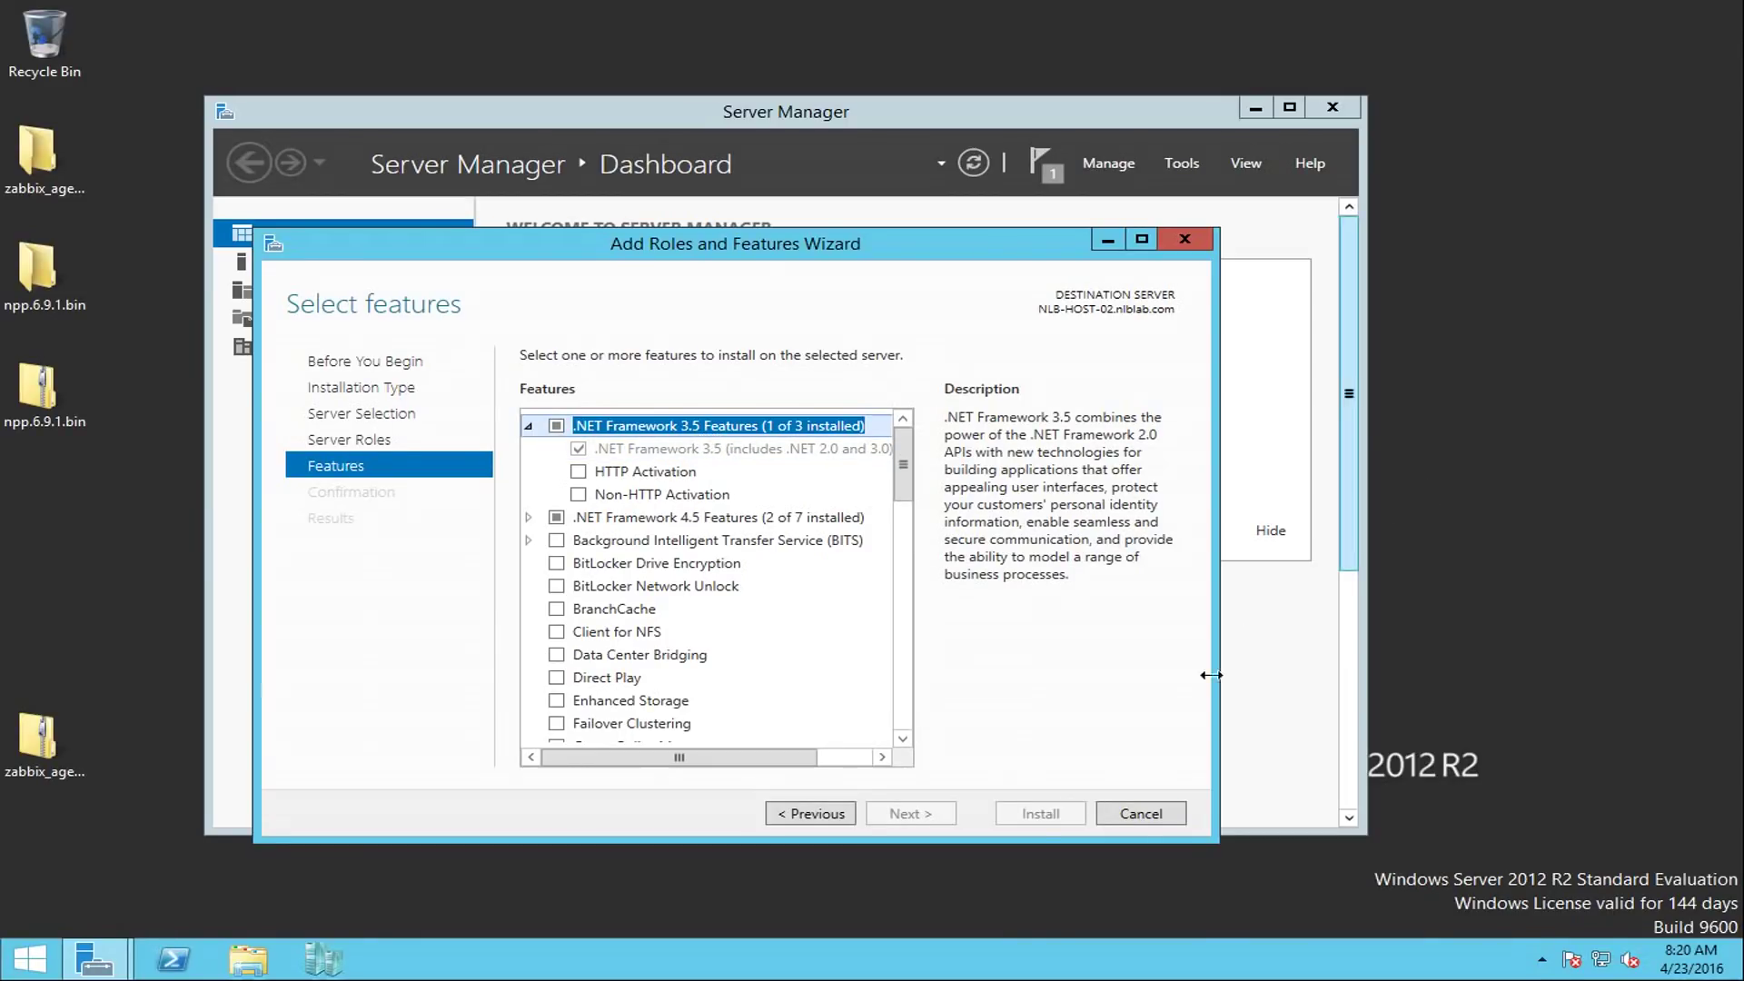
pyautogui.click(1141, 813)
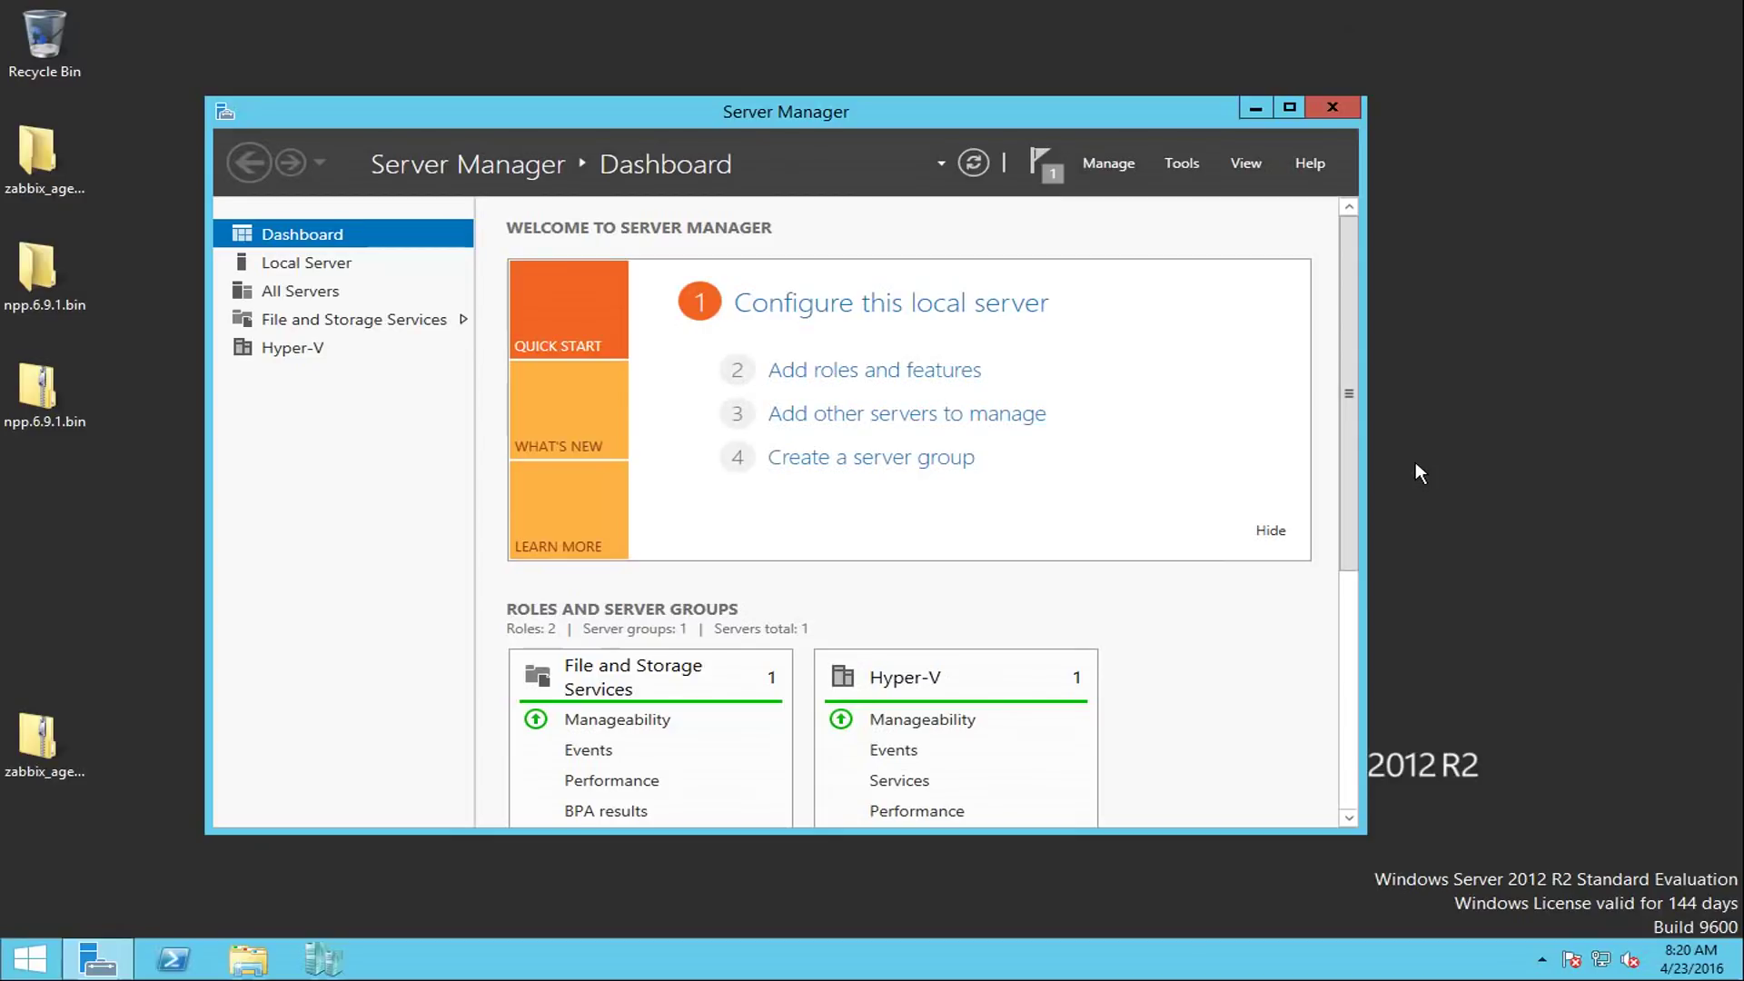